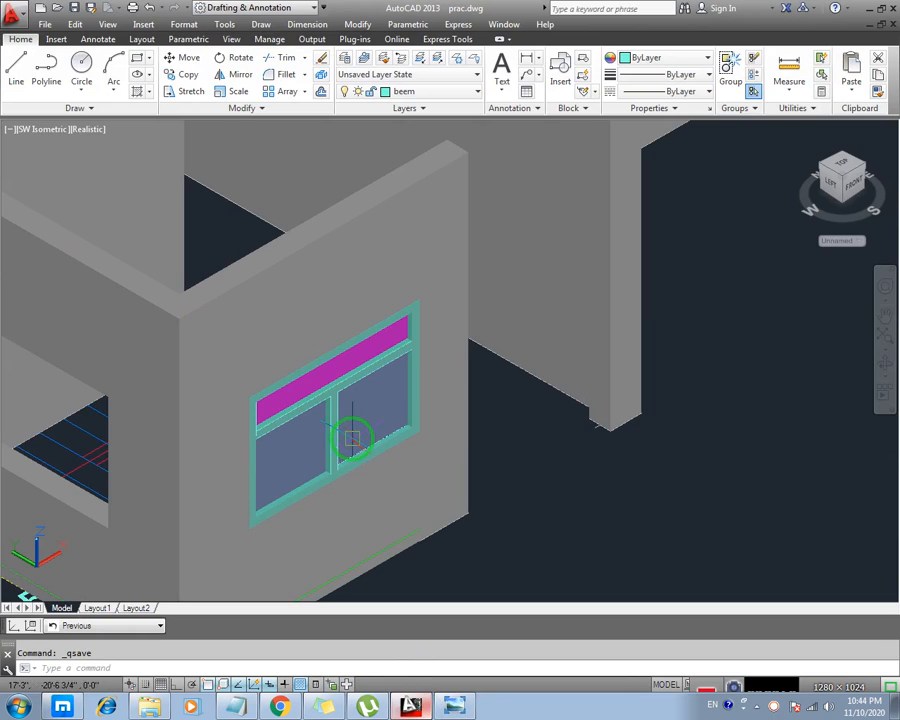
Examine the finished window, its frame and glass panels, in the 3D wall opening
scroll(355, 443, down, 3)
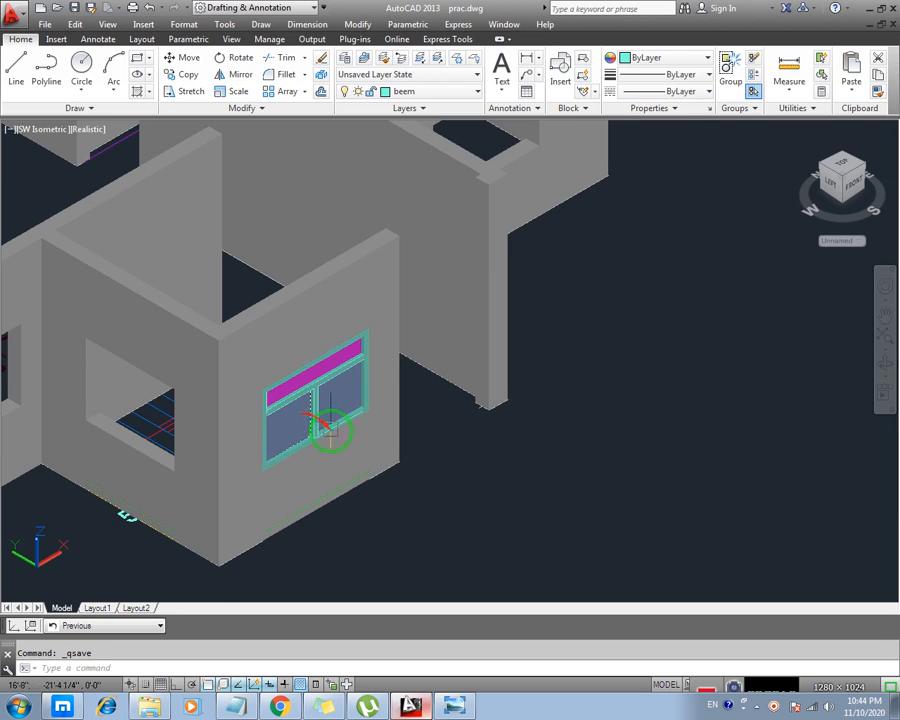
scroll(330, 424, up, 4)
mouse_move(330, 388)
middle_down()
mouse_move(324, 433)
mouse_move(345, 392)
middle_up()
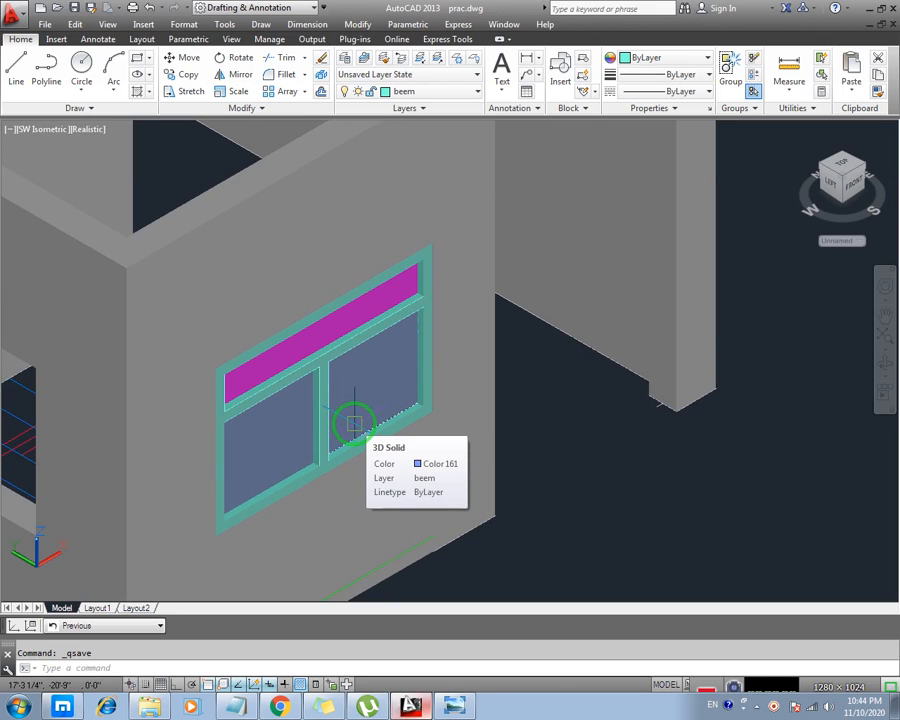
middle_drag(354, 423, 386, 426)
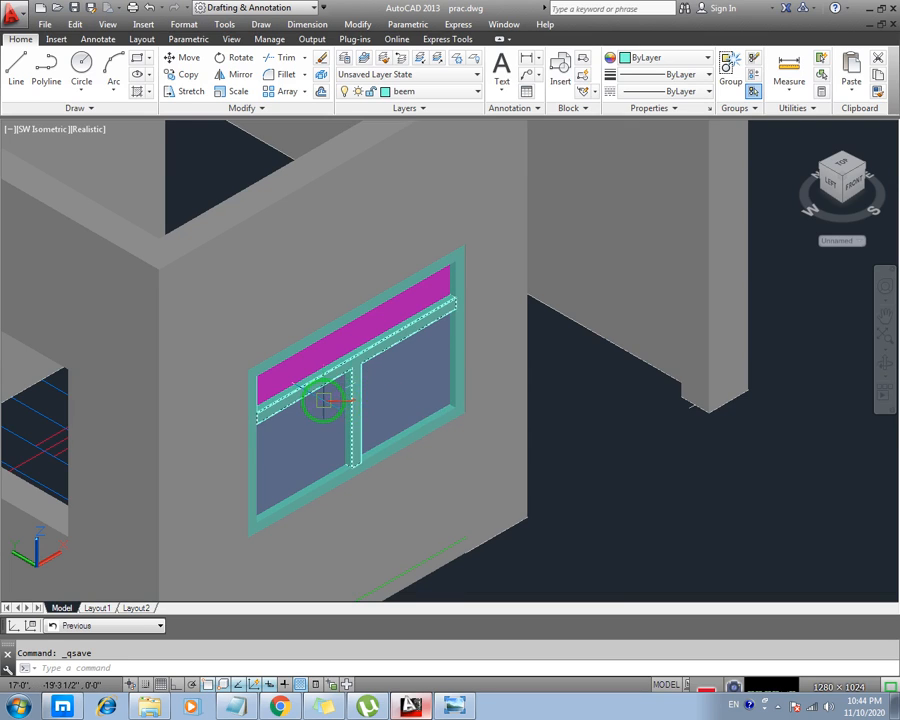
middle_drag(321, 396, 374, 408)
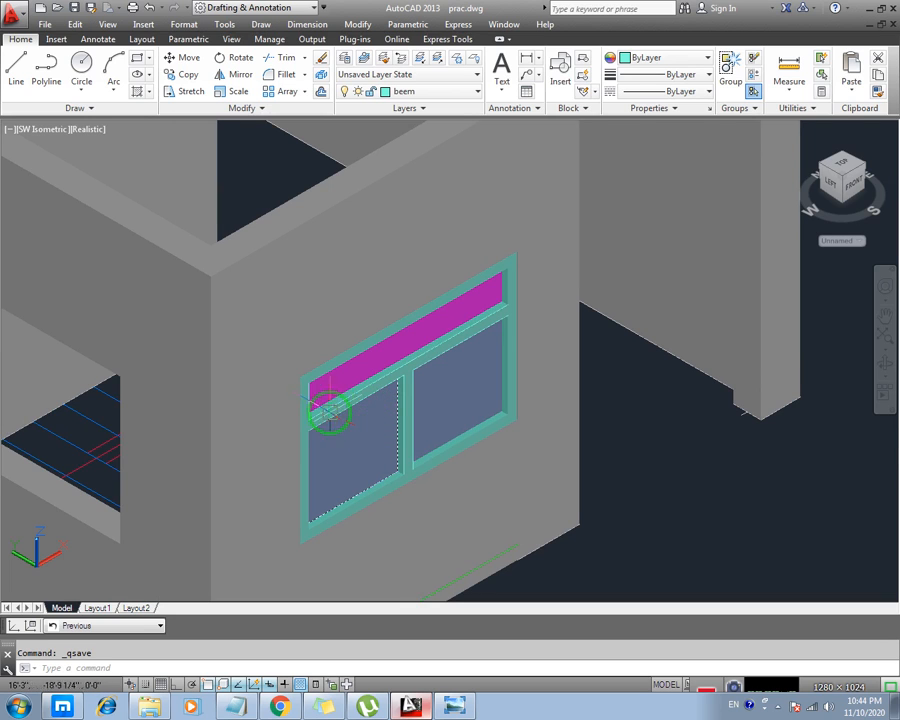
middle_drag(318, 396, 368, 396)
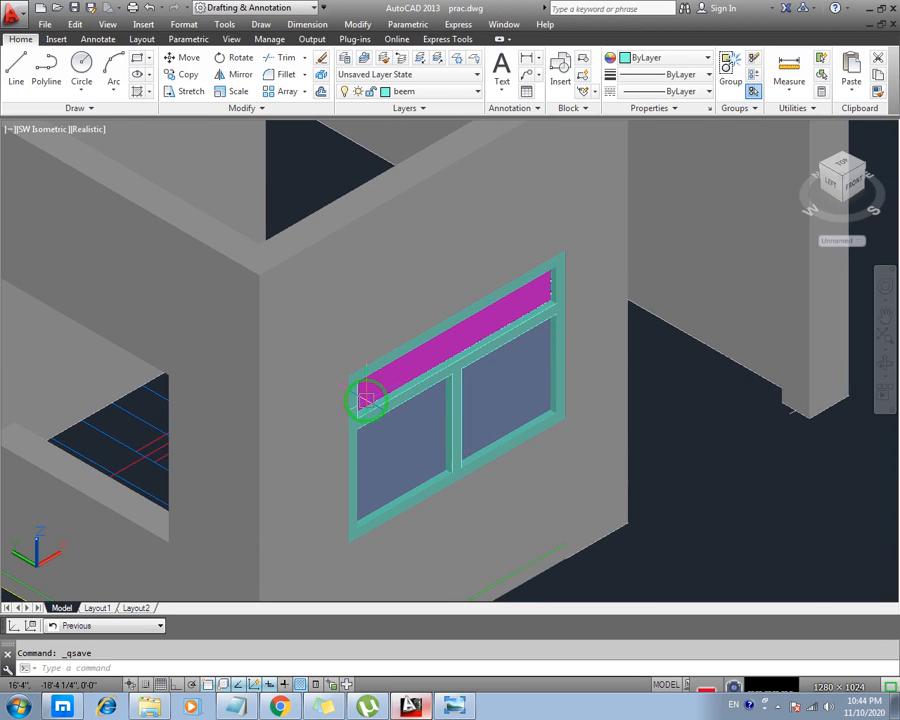
click(455, 706)
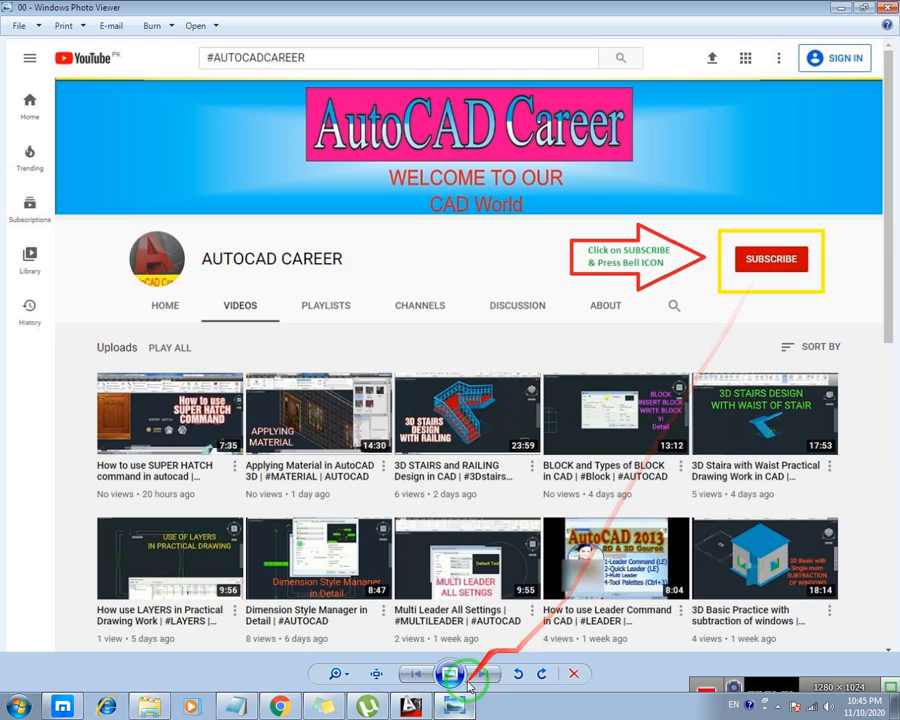
click(454, 708)
Examine the empty window openings in the neighbouring walls of the 3D house model
shift+middle_drag(420, 452, 485, 430)
scroll(470, 445, down, 5)
shift+middle_drag(428, 458, 397, 343)
middle_drag(498, 446, 527, 475)
middle_drag(383, 418, 347, 338)
scroll(489, 470, up, 5)
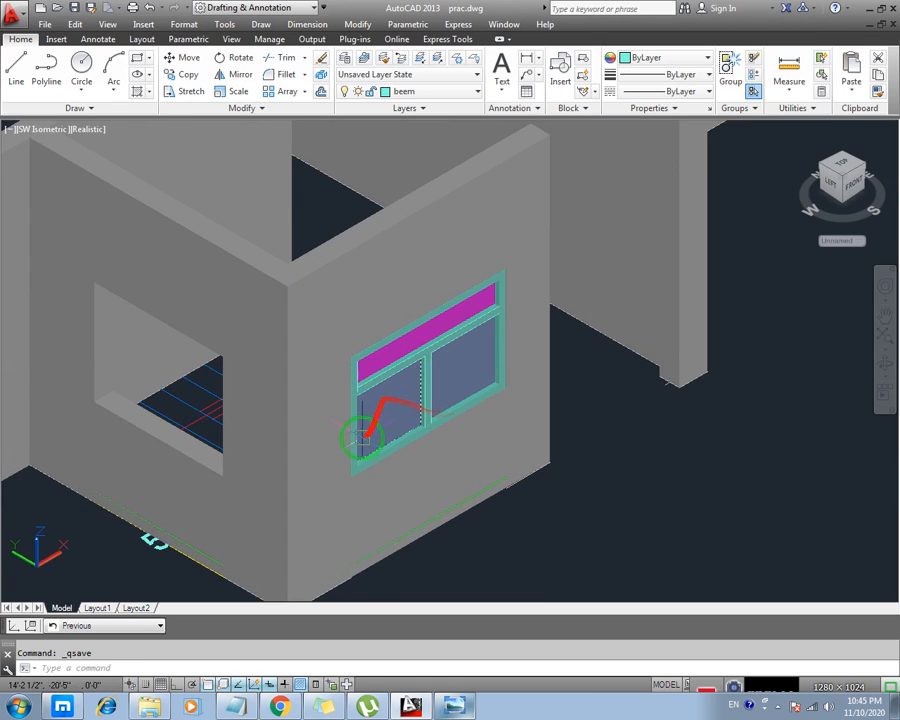
middle_drag(302, 440, 507, 436)
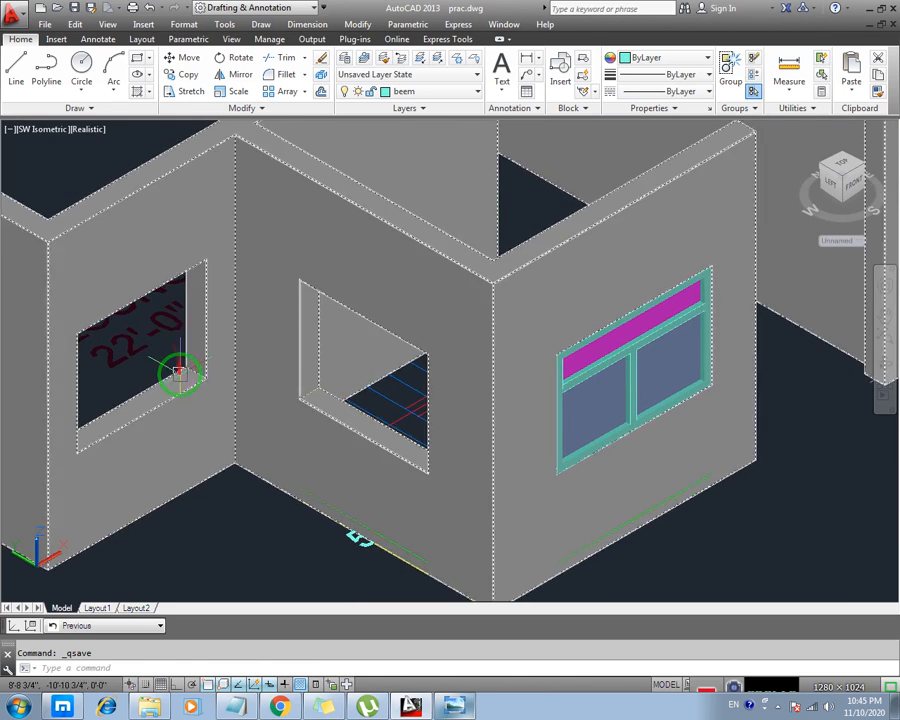
scroll(183, 370, down, 3)
middle_drag(204, 371, 474, 383)
middle_drag(442, 430, 334, 431)
scroll(334, 431, down, 6)
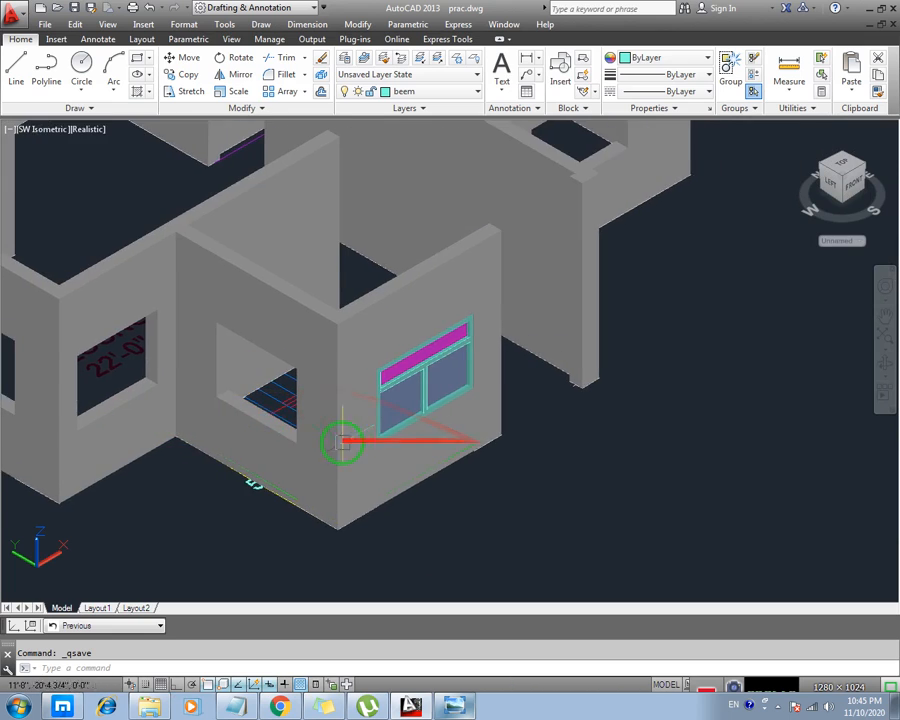
middle_drag(446, 472, 442, 479)
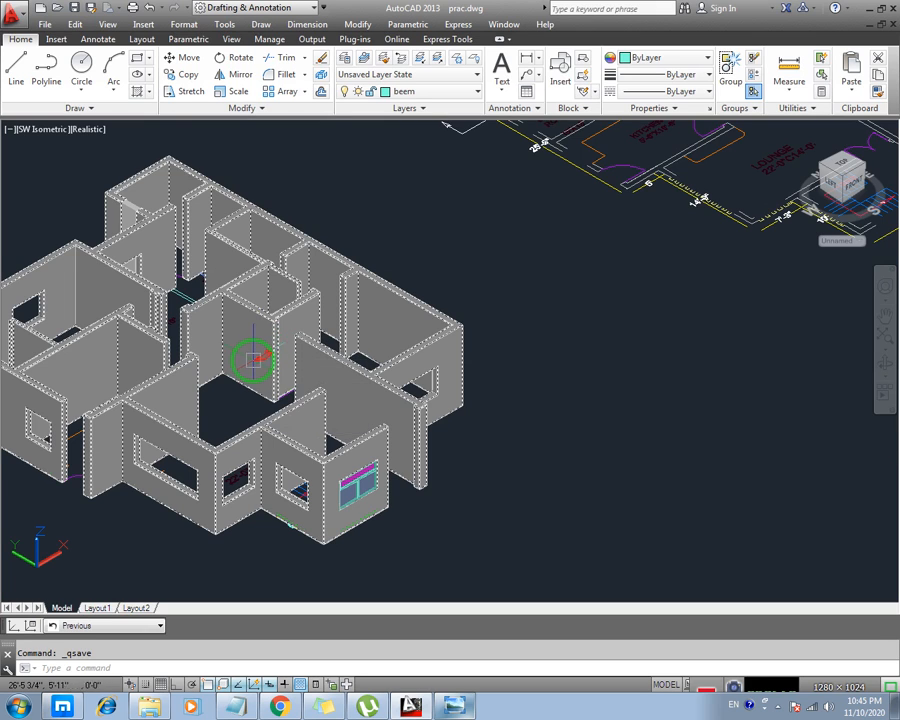
middle_drag(256, 358, 278, 375)
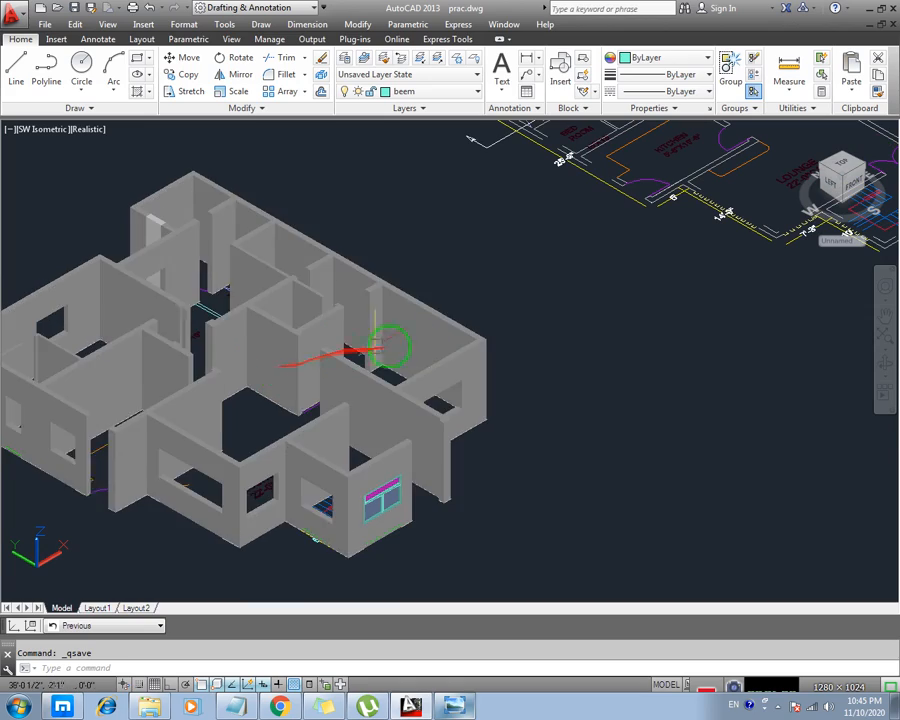
Compare the window openings of the 3D house with the stair area of the 2D floor plan
middle_drag(589, 267, 457, 333)
scroll(457, 333, down, 4)
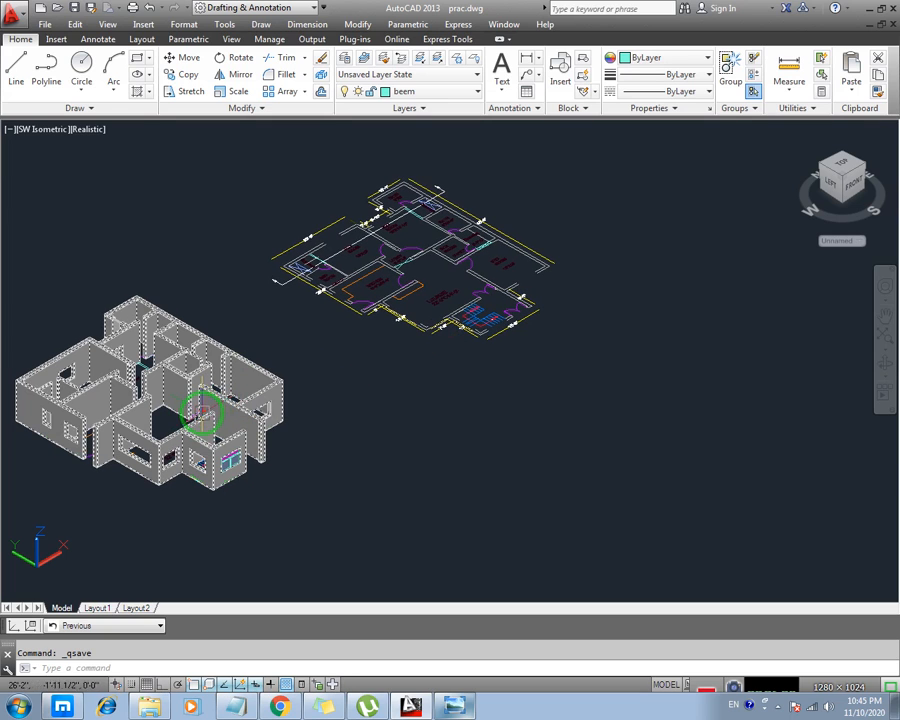
middle_drag(319, 422, 290, 469)
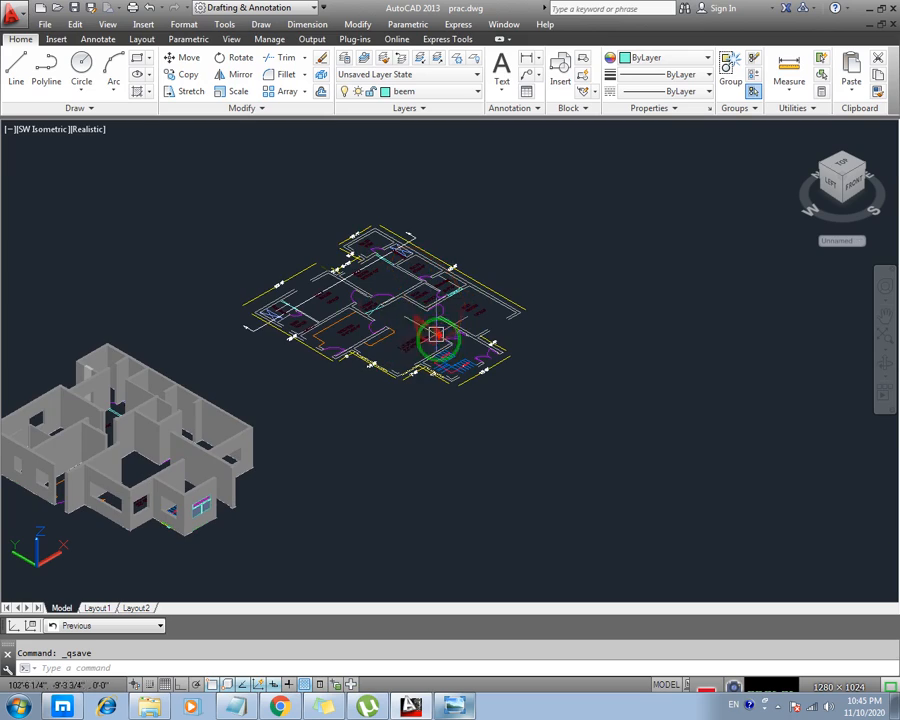
scroll(454, 350, up, 3)
scroll(412, 338, up, 3)
middle_drag(427, 383, 317, 317)
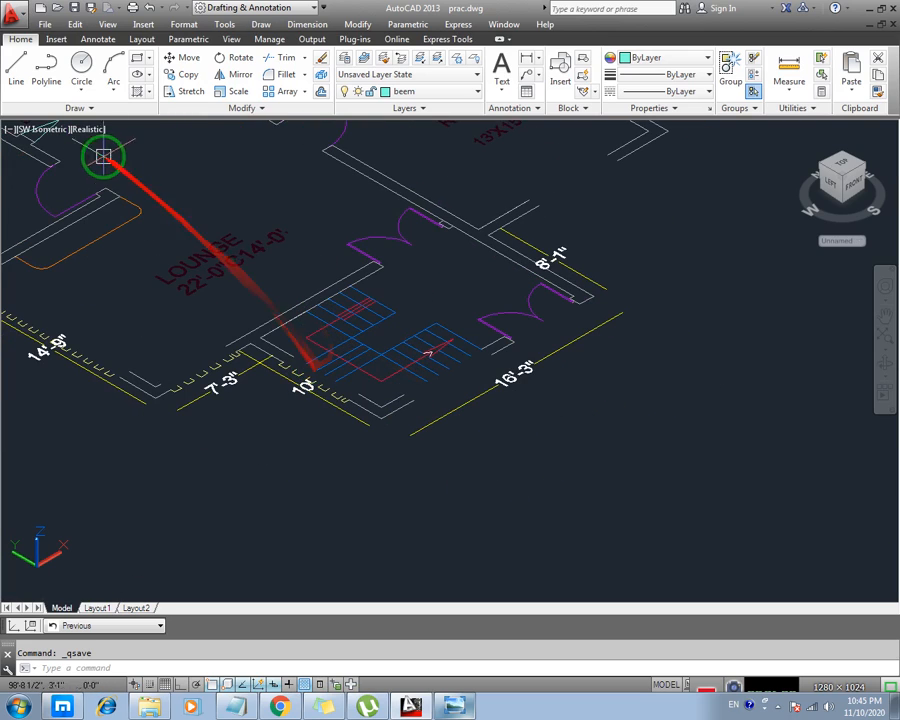
scroll(217, 331, down, 5)
middle_drag(128, 378, 398, 296)
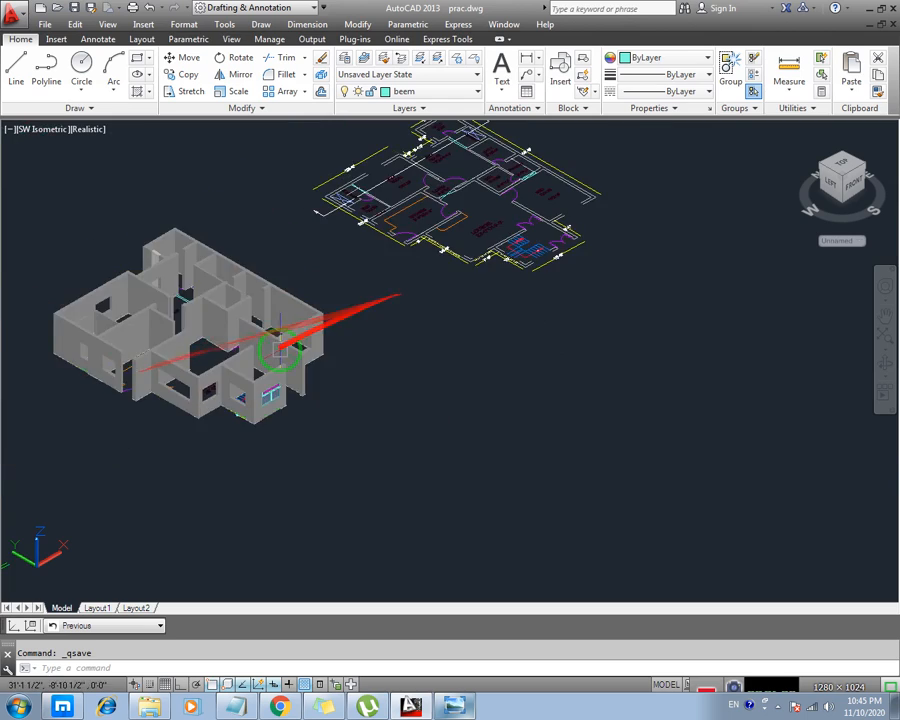
scroll(197, 425, up, 5)
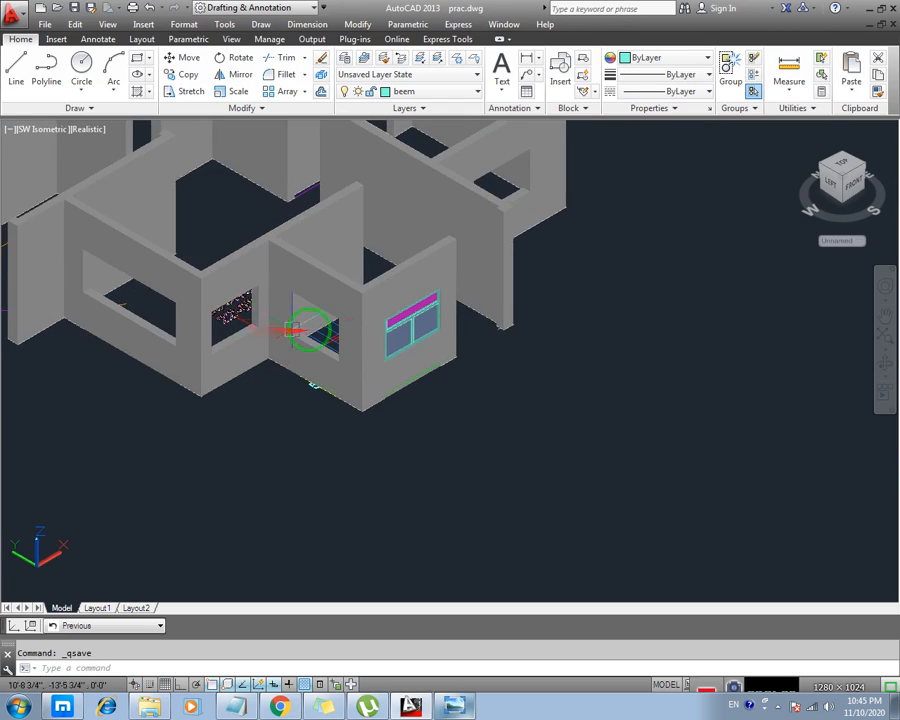
scroll(492, 281, up, 2)
middle_drag(492, 281, 218, 472)
middle_drag(478, 225, 341, 363)
scroll(500, 228, down, 5)
scroll(430, 362, up, 5)
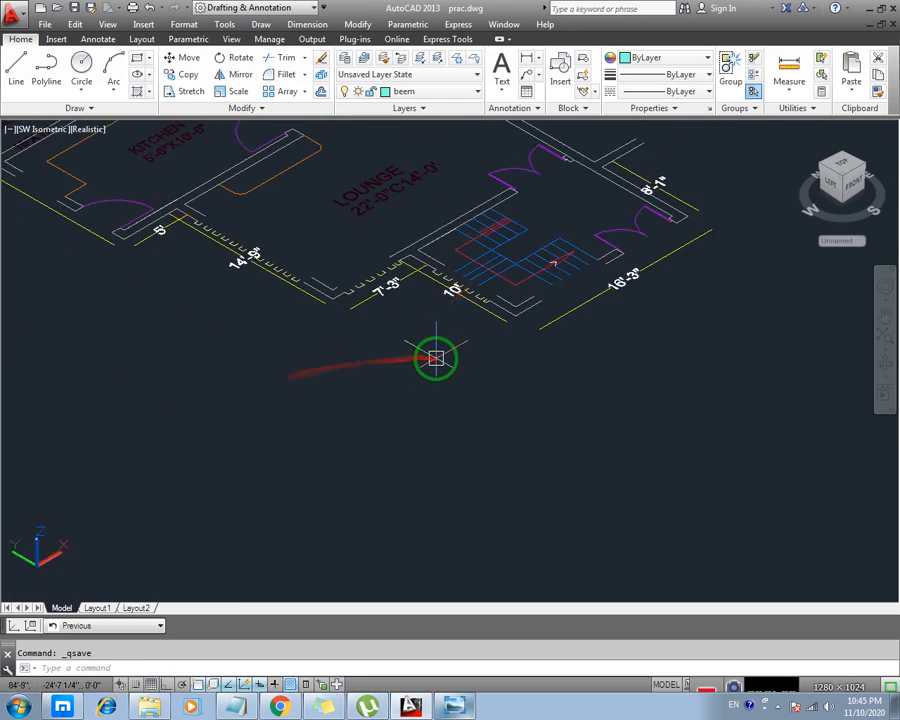
Add an aligned dimension across the stair-room window opening on the 2D plan, placed outside the 10' dimension
middle_drag(343, 244, 276, 355)
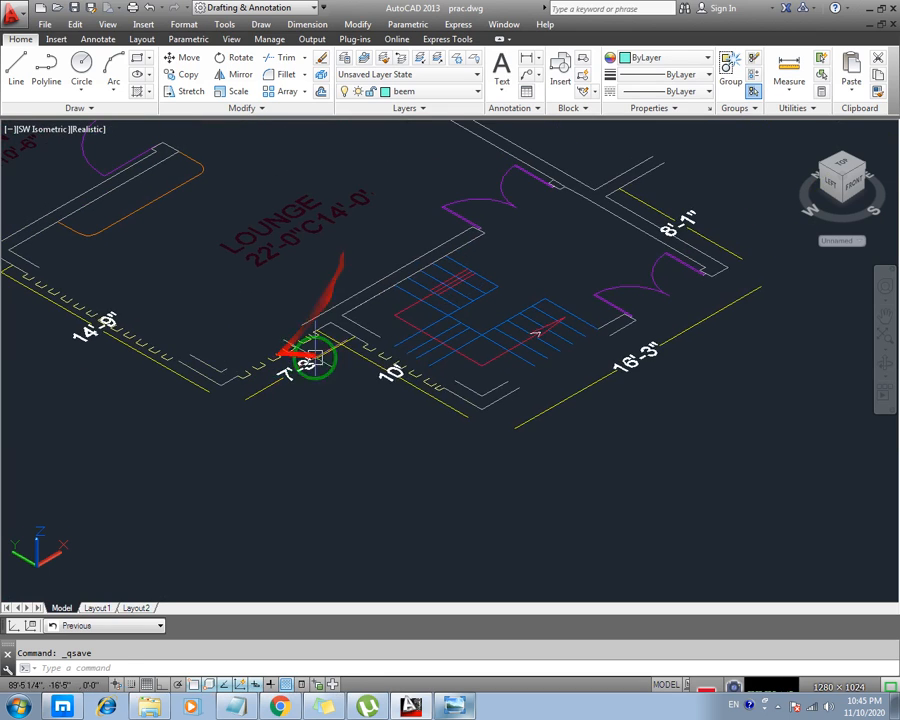
scroll(414, 366, up, 2)
text(DAL)
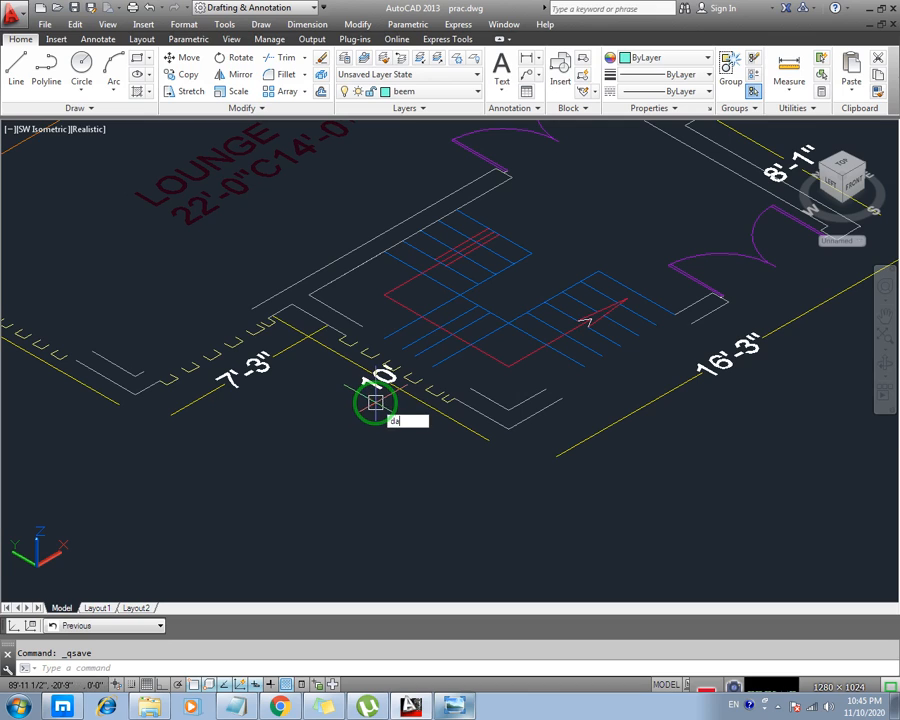
key(Return)
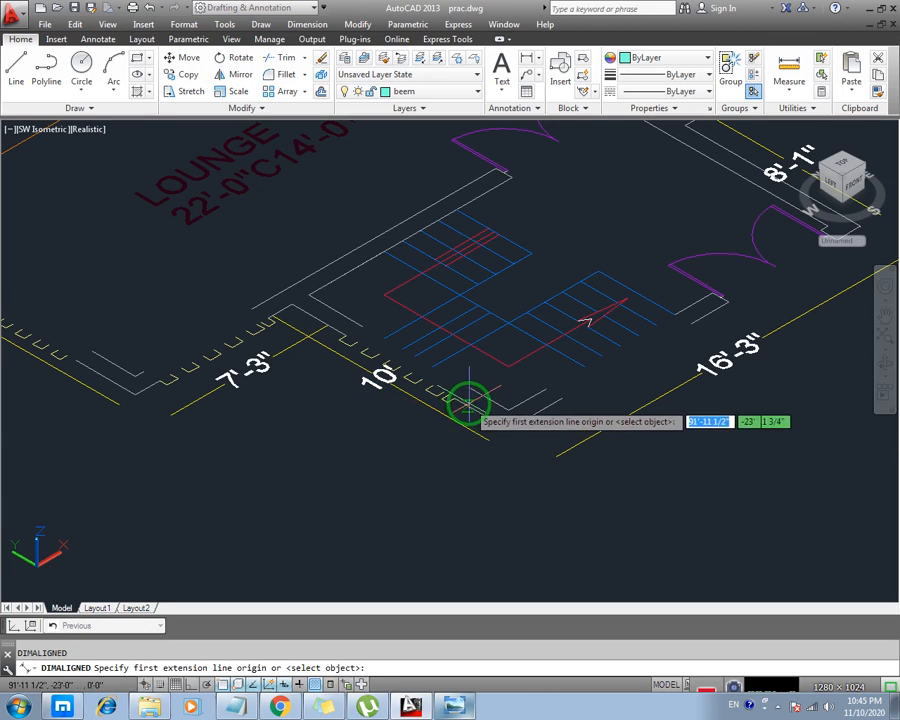
click(447, 388)
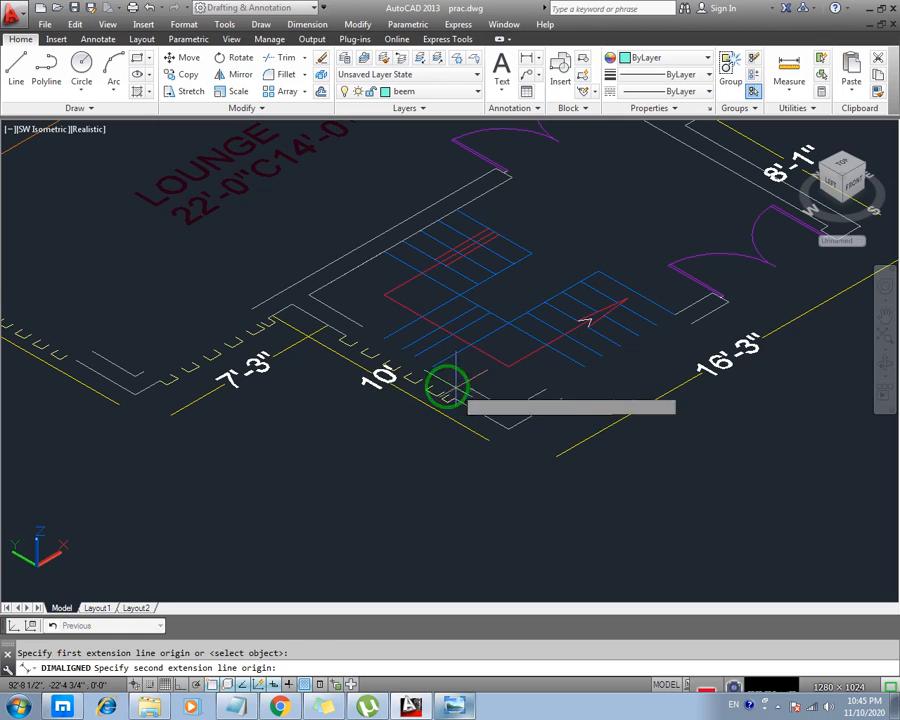
click(361, 326)
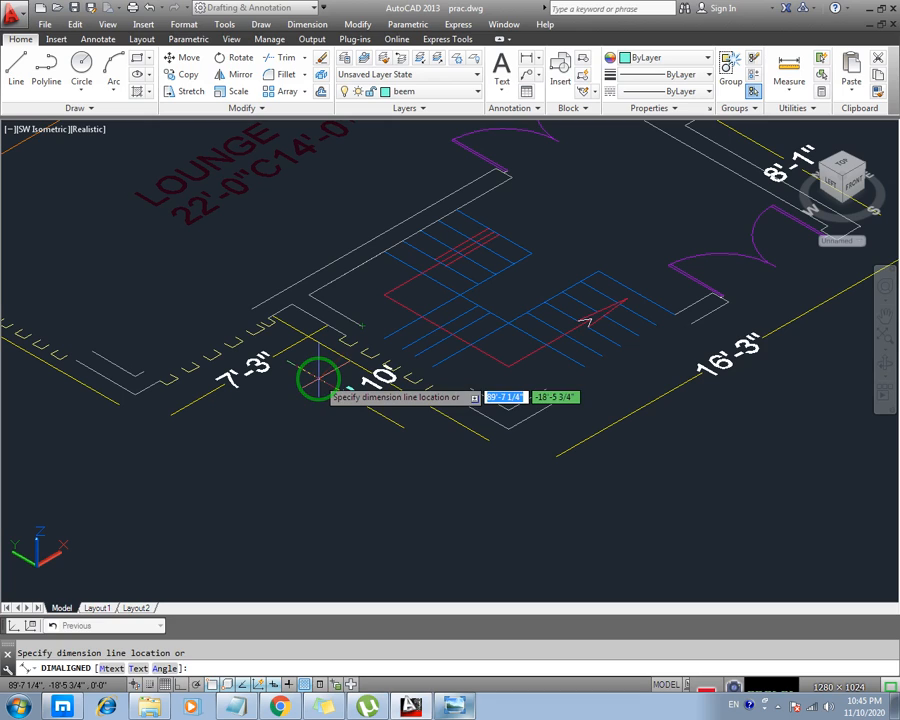
click(360, 418)
scroll(371, 404, down, 4)
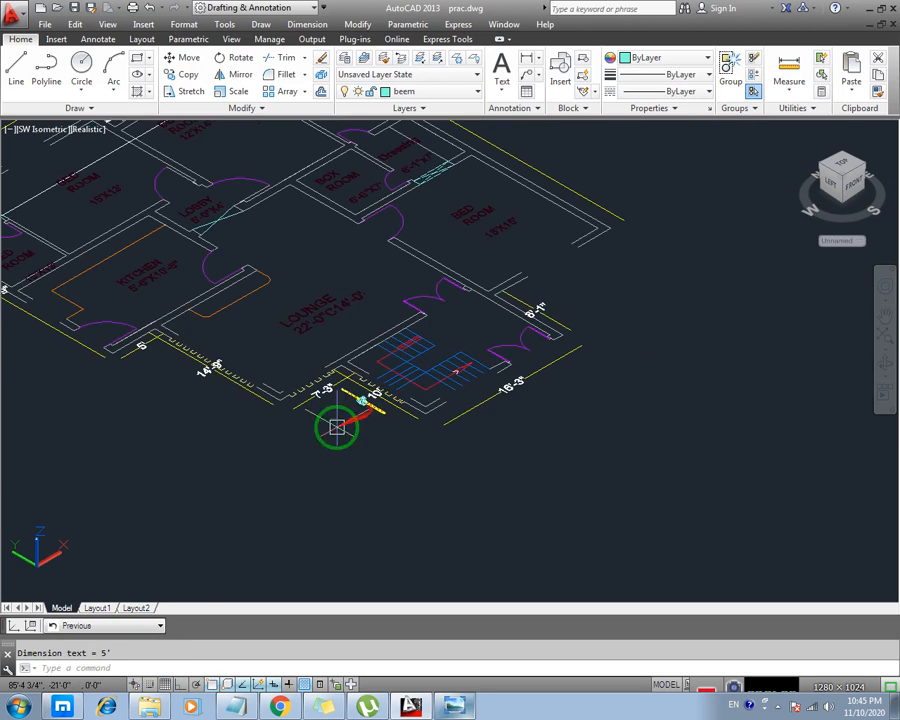
Switch the model to the Top view and check the stair-room window's width dimension on the 2D plan
middle_drag(211, 441, 577, 285)
middle_drag(325, 355, 455, 283)
scroll(258, 430, up, 5)
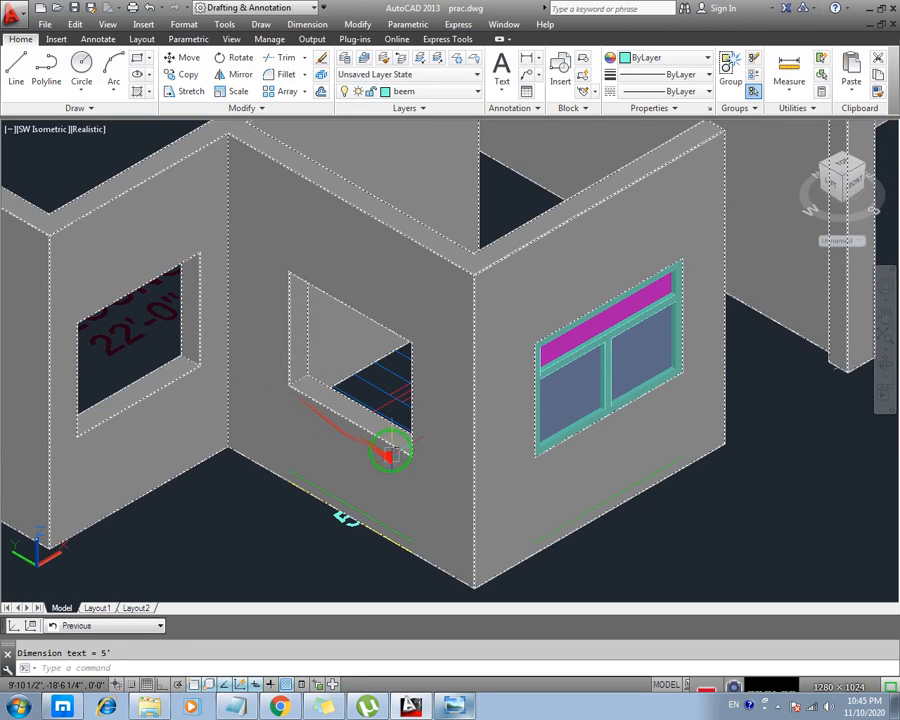
click(41, 134)
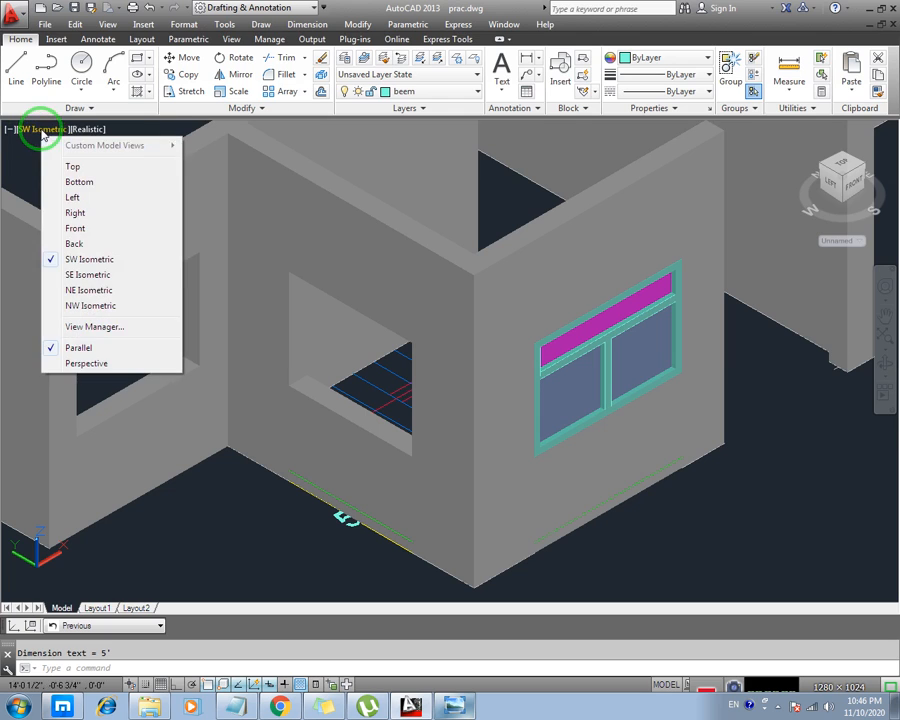
click(93, 174)
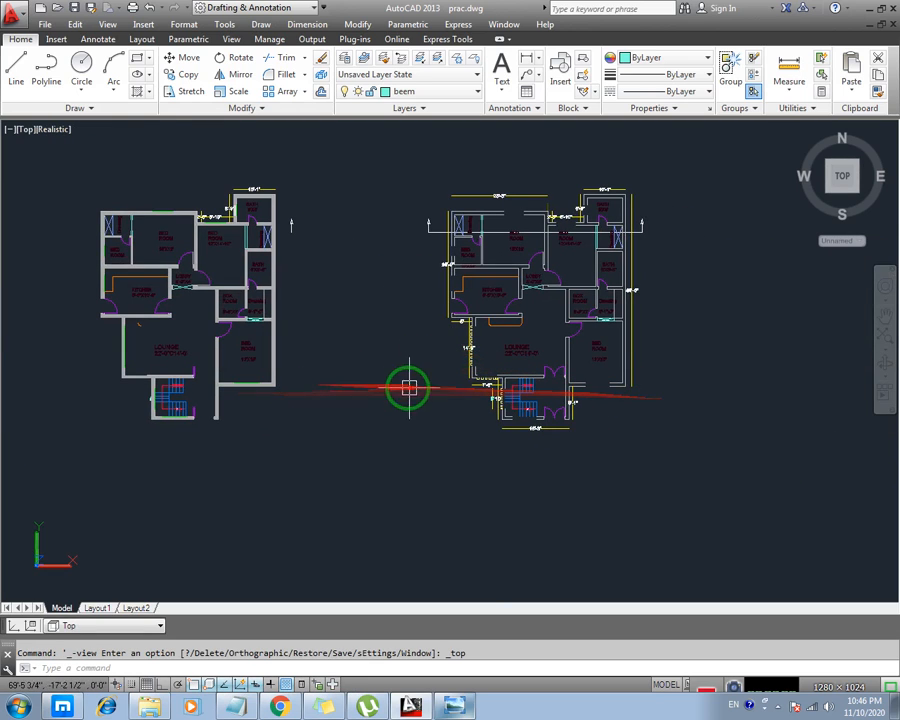
scroll(155, 398, up, 6)
mouse_move(506, 391)
middle_down()
mouse_move(195, 390)
mouse_move(40, 376)
middle_up()
middle_drag(577, 368, 156, 373)
scroll(295, 408, up, 4)
middle_drag(456, 417, 250, 370)
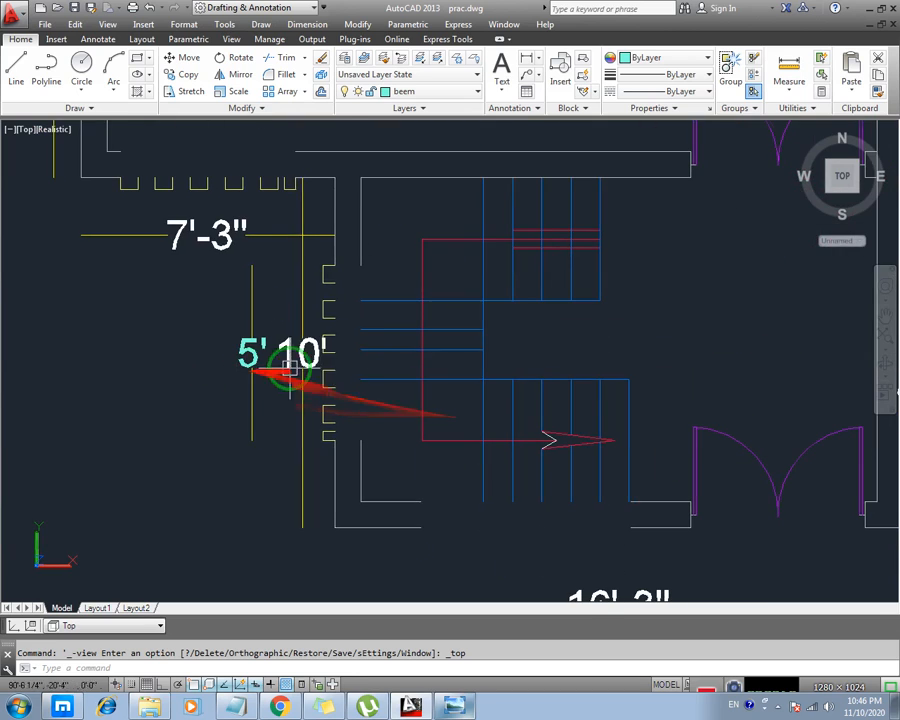
Draw a 5' by 4' rectangle in the empty space below the 3D house's entrance with the Rectangle command
scroll(204, 362, down, 6)
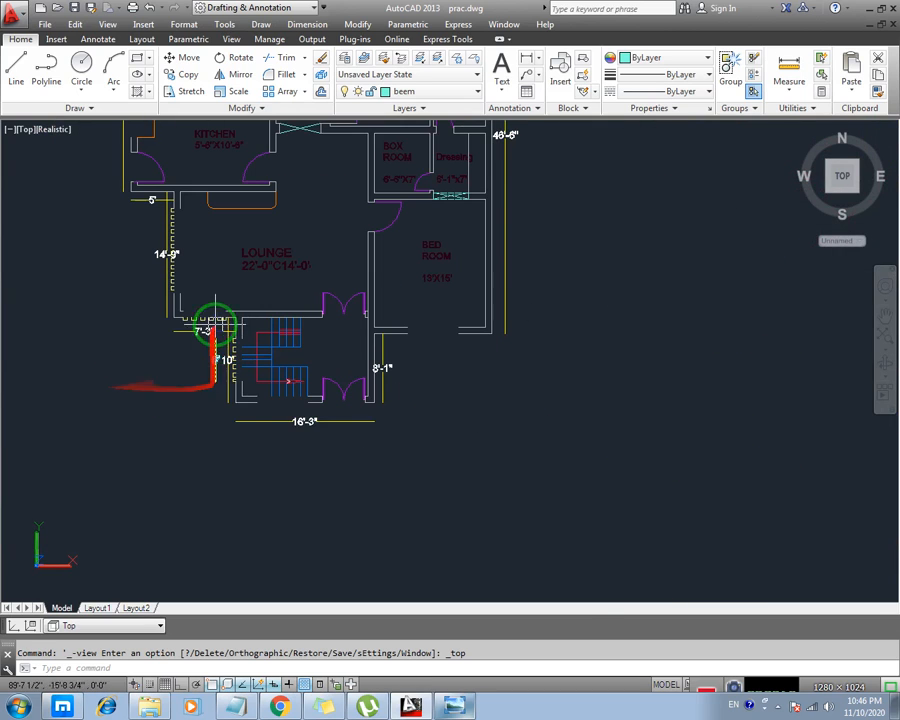
middle_drag(100, 392, 322, 372)
scroll(68, 420, down, 4)
middle_drag(30, 418, 205, 426)
scroll(132, 434, up, 3)
middle_drag(135, 434, 257, 436)
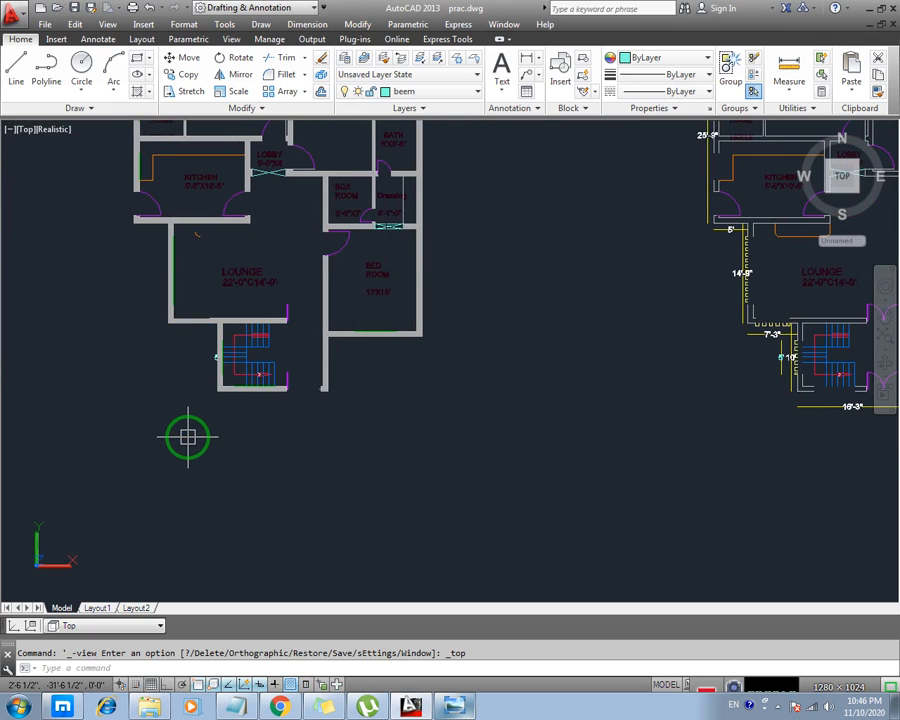
key(Return)
click(281, 447)
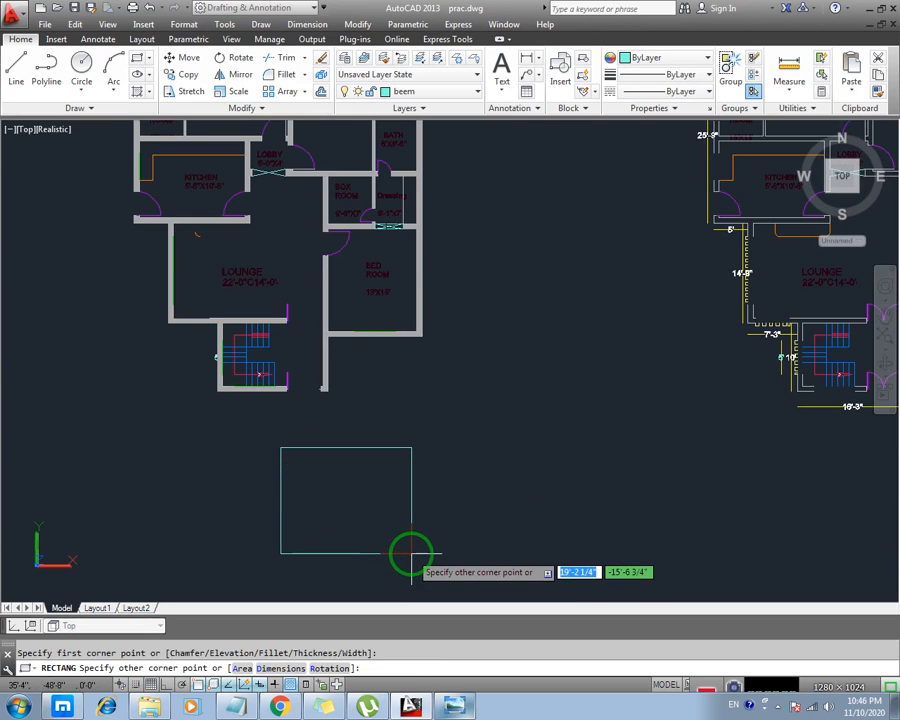
text(@5)
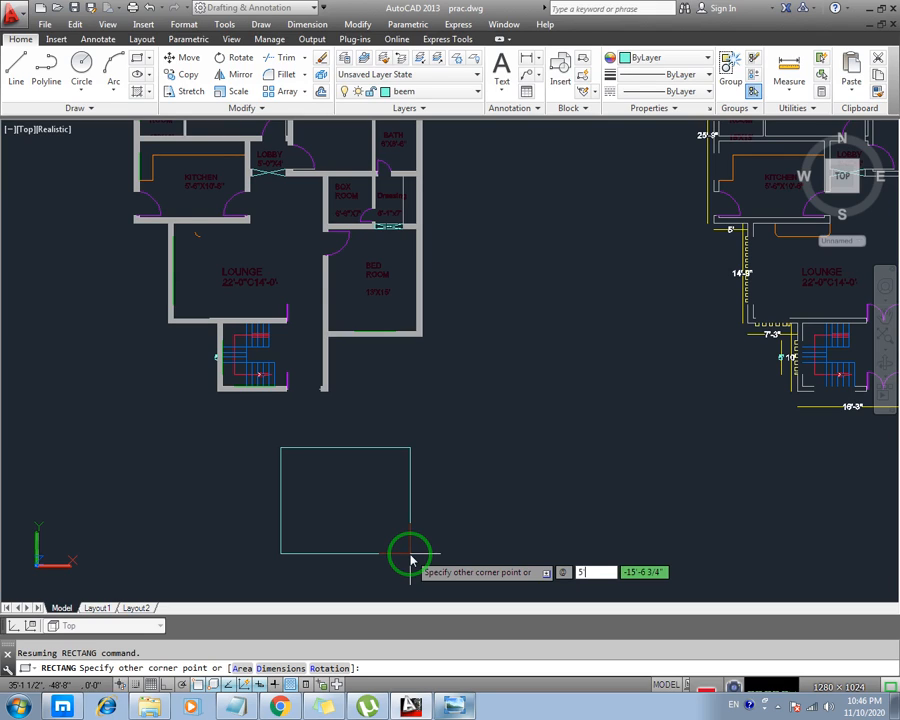
key(Tab)
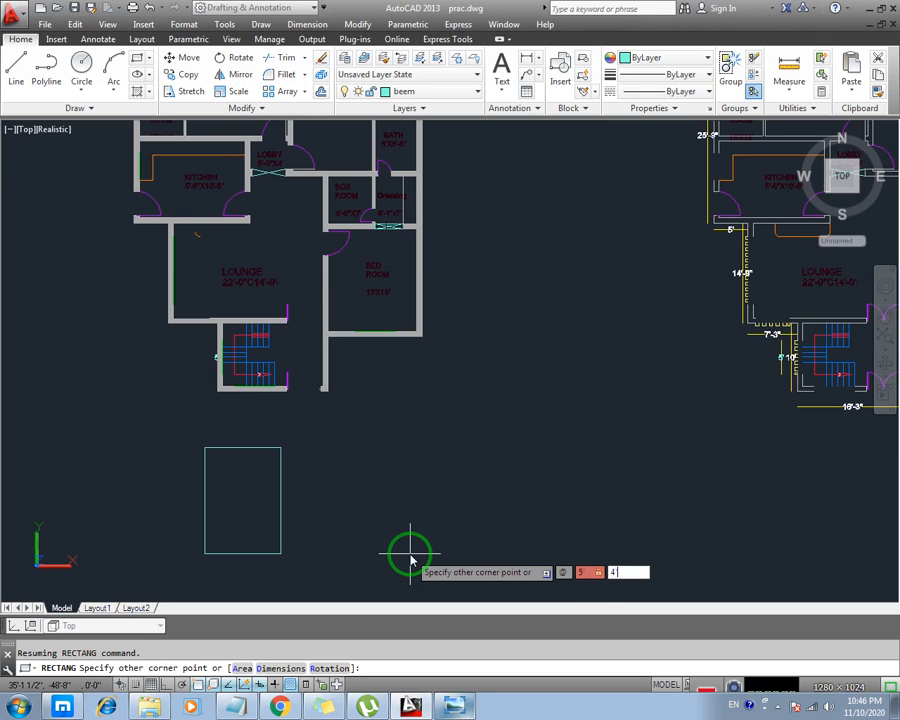
text(4)
key(Return)
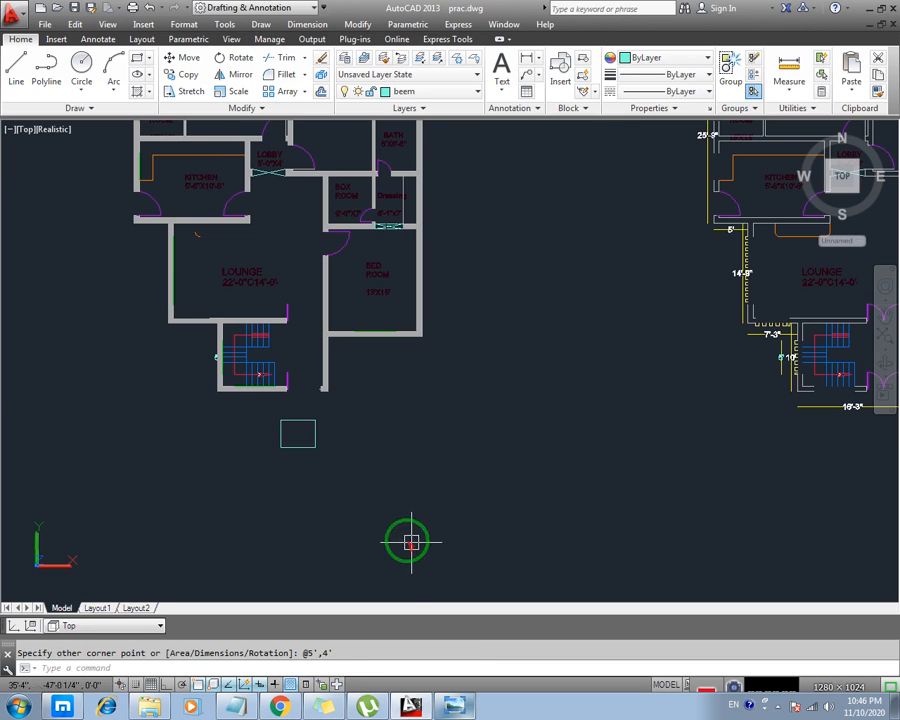
scroll(303, 451, up, 6)
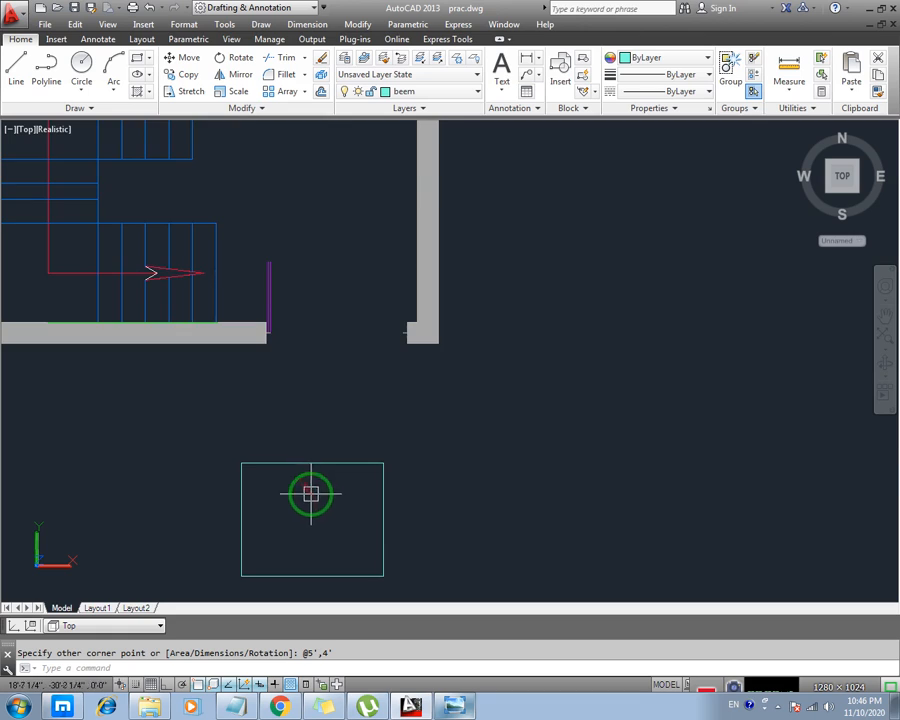
scroll(293, 436, up, 2)
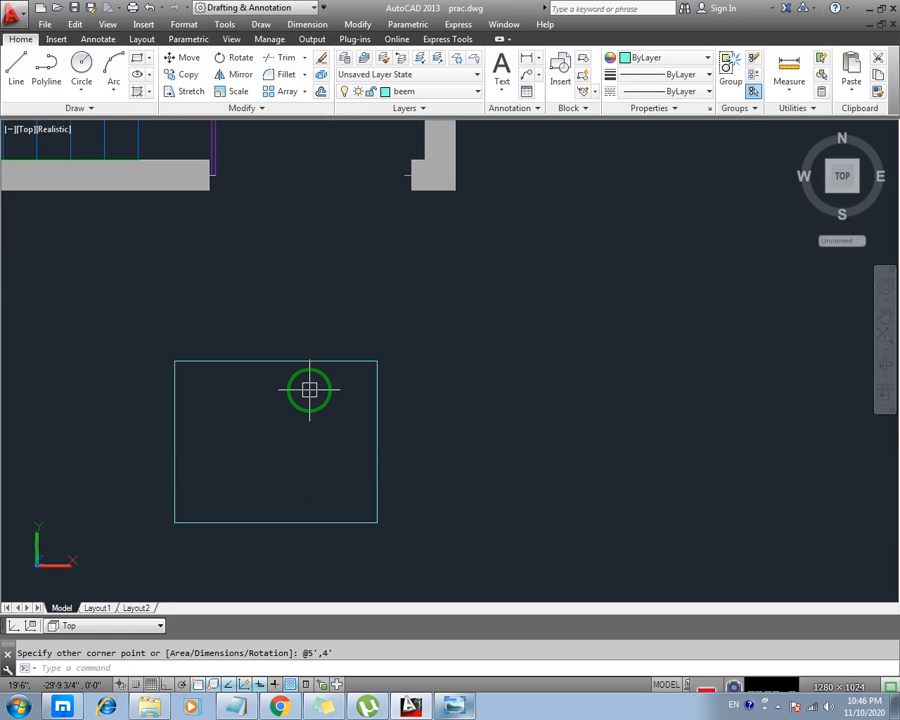
Offset the 5' by 4' window rectangle 3" to the inside
text(o)
key(Return)
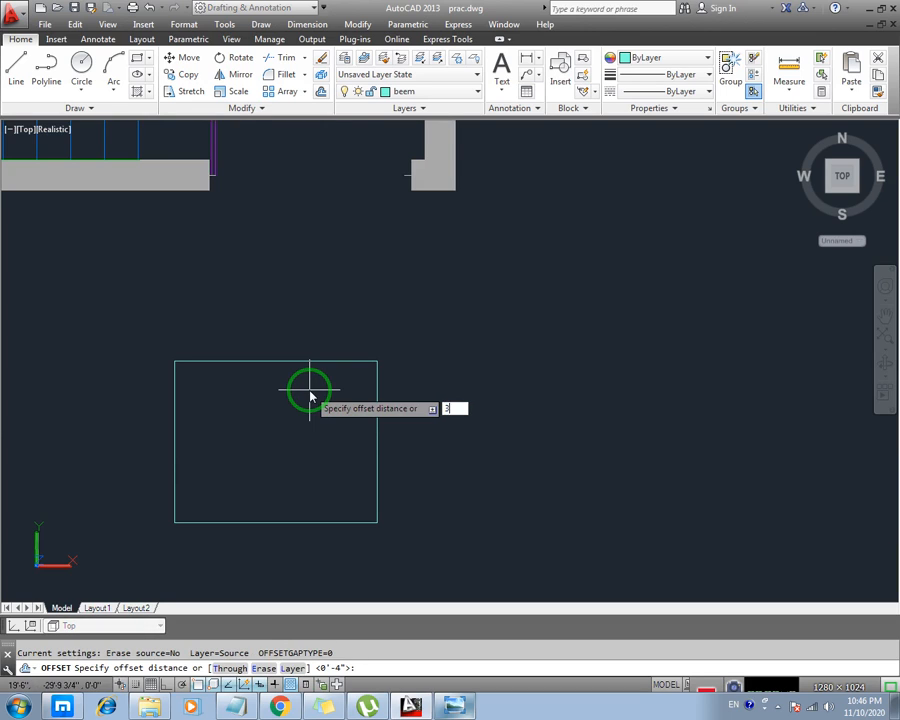
text(3)
key(Return)
click(307, 361)
click(304, 380)
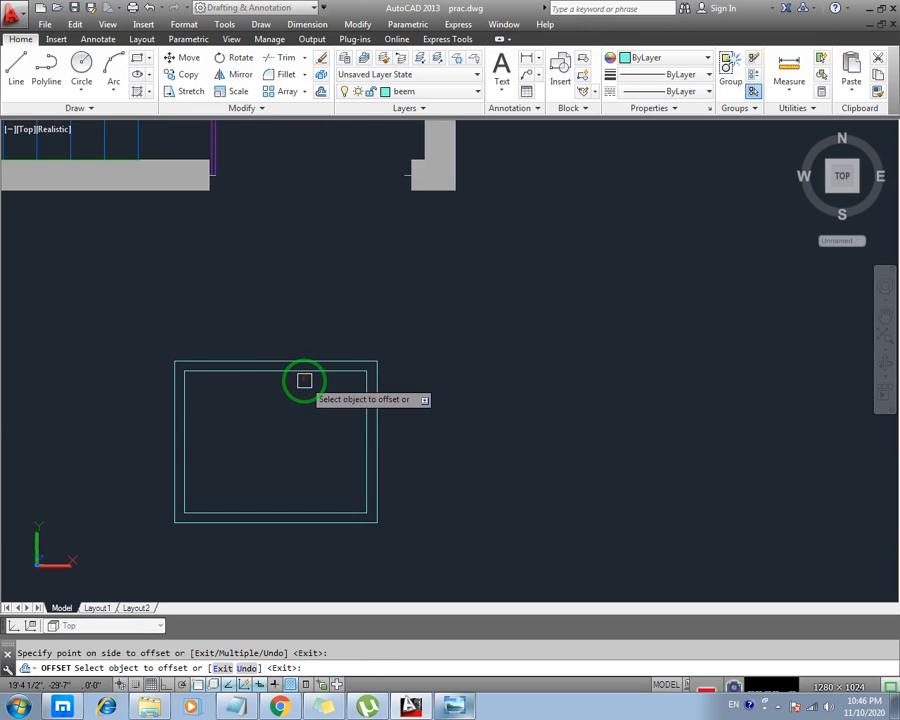
key(Escape)
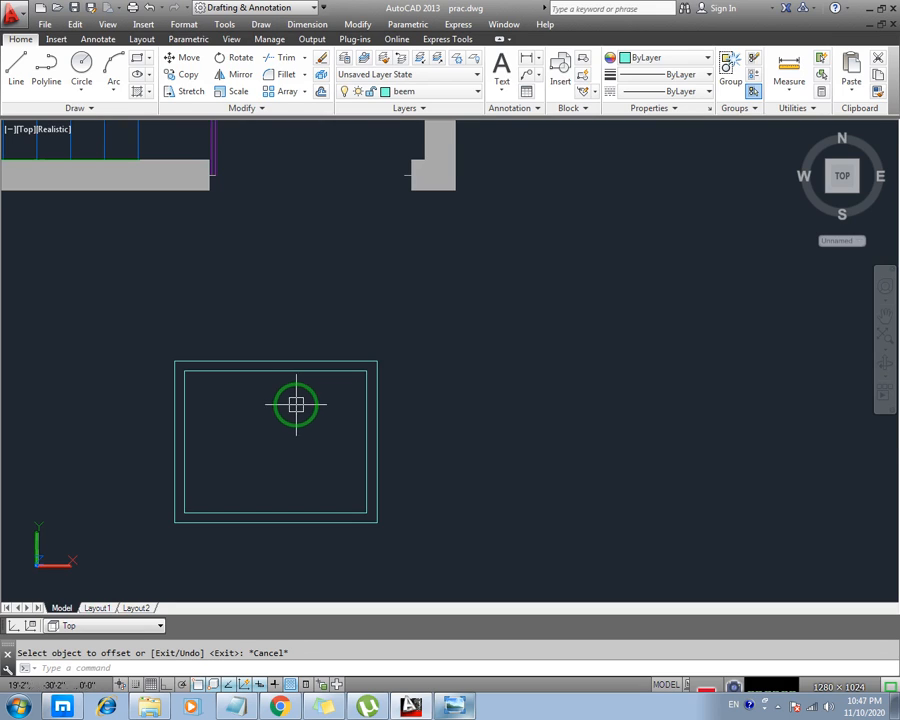
Split the model space into two side-by-side viewports using the Two: Vertical configuration of the VIEWPORTS command
scroll(305, 384, down, 2)
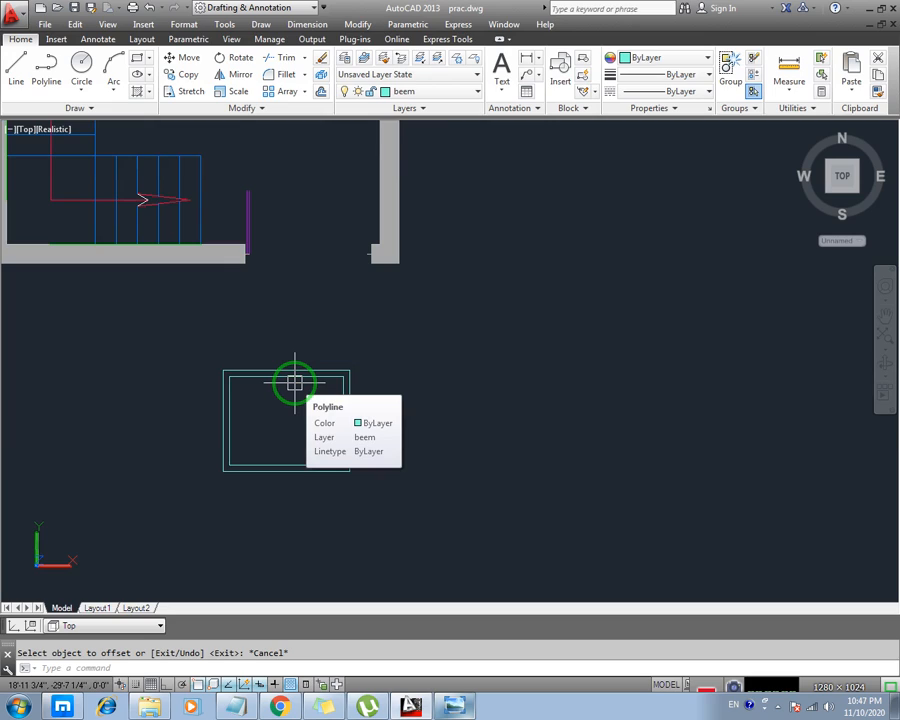
text(v)
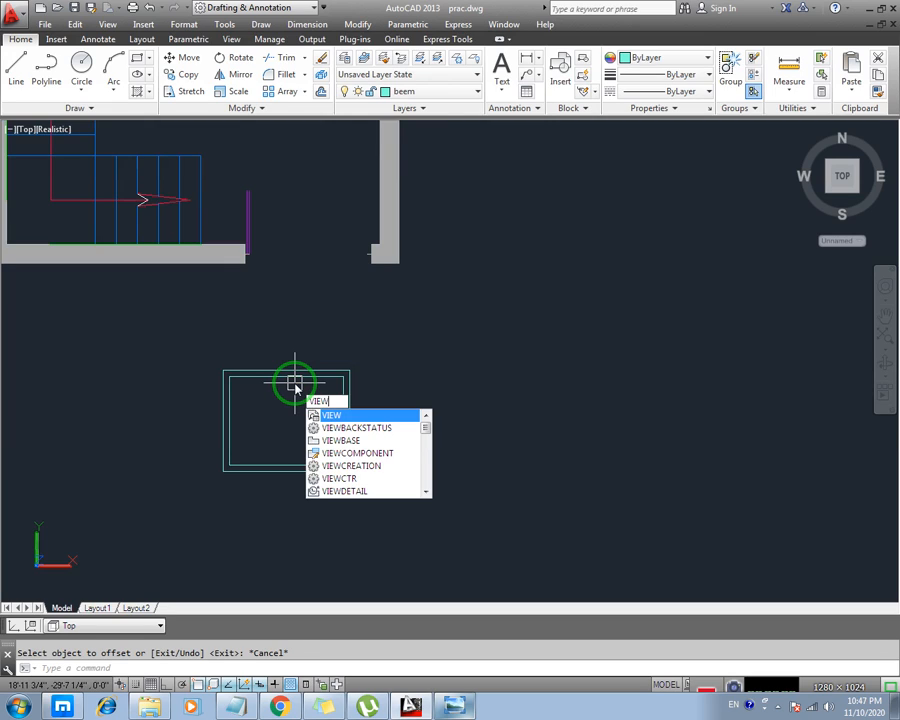
text(port)
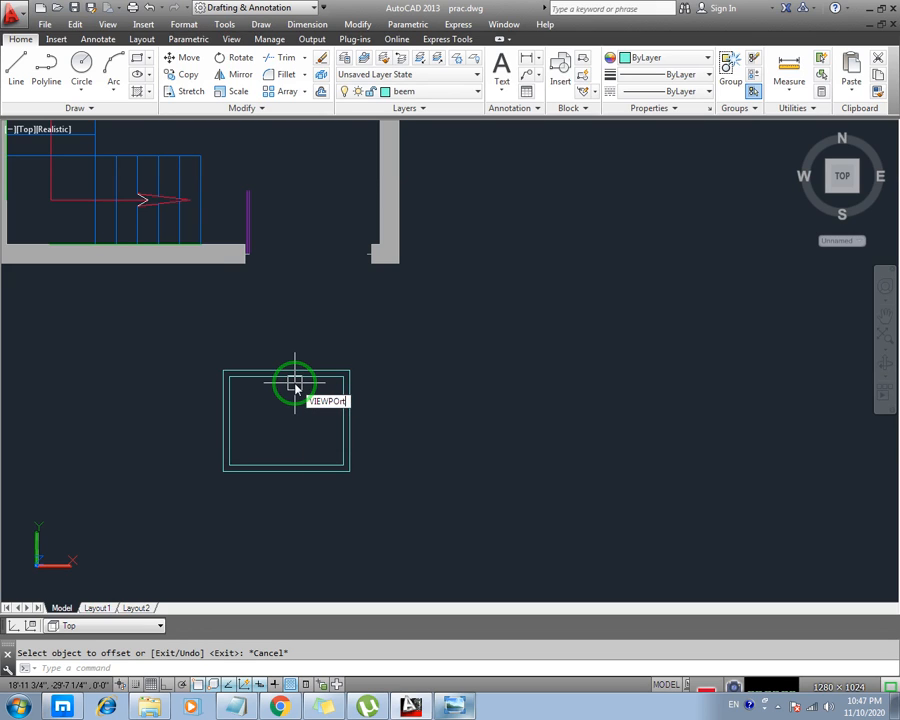
key(Return)
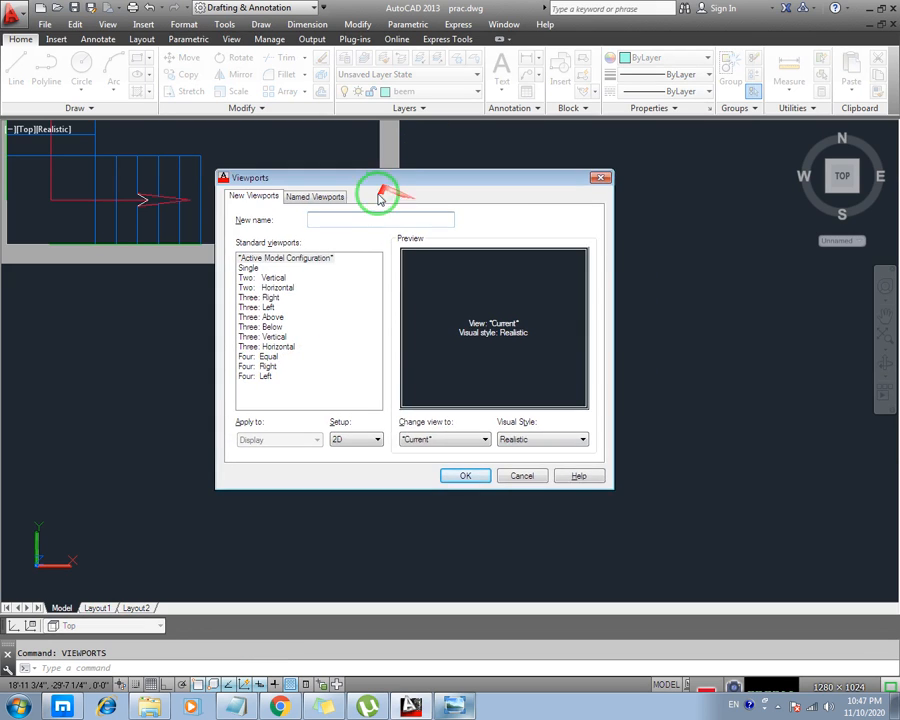
click(273, 277)
click(262, 297)
click(264, 307)
click(266, 337)
click(272, 279)
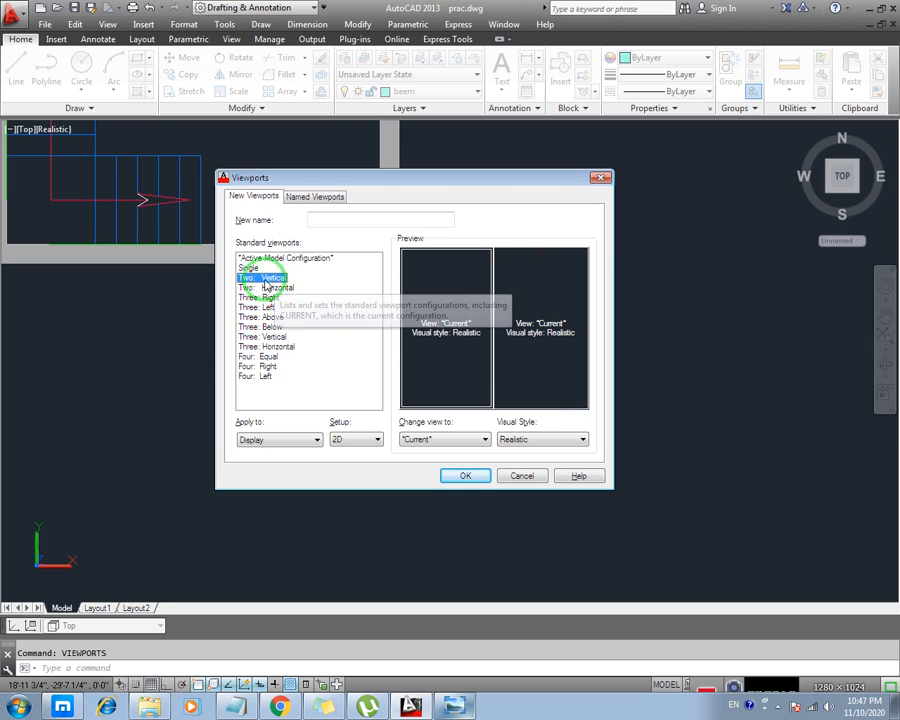
click(476, 481)
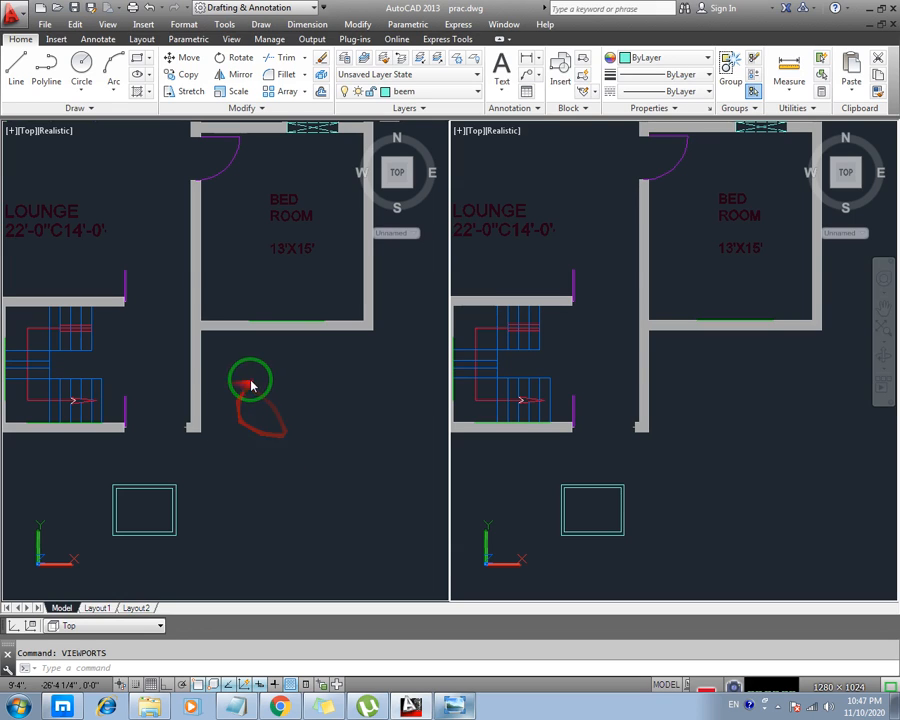
Switch one of the two viewports to the SW Isometric view, showing the house and the window rectangles
click(215, 395)
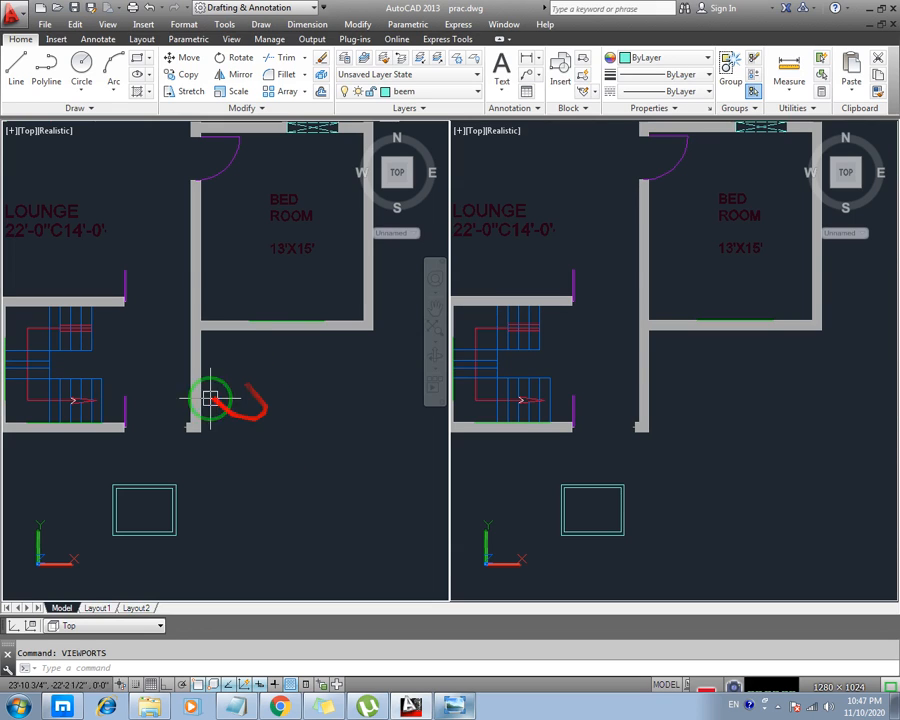
click(27, 133)
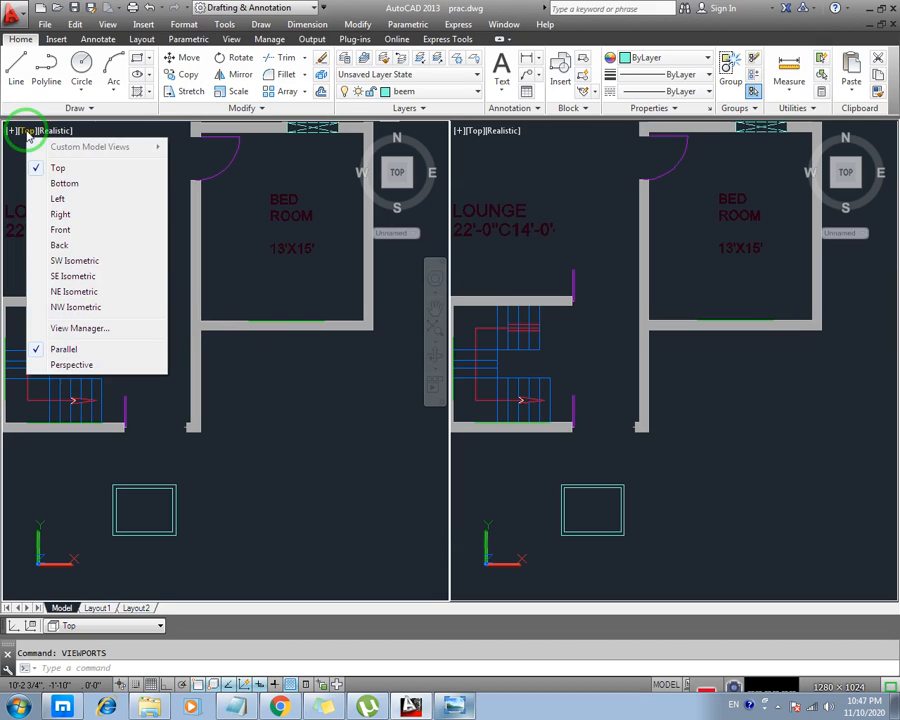
click(62, 264)
scroll(275, 396, up, 5)
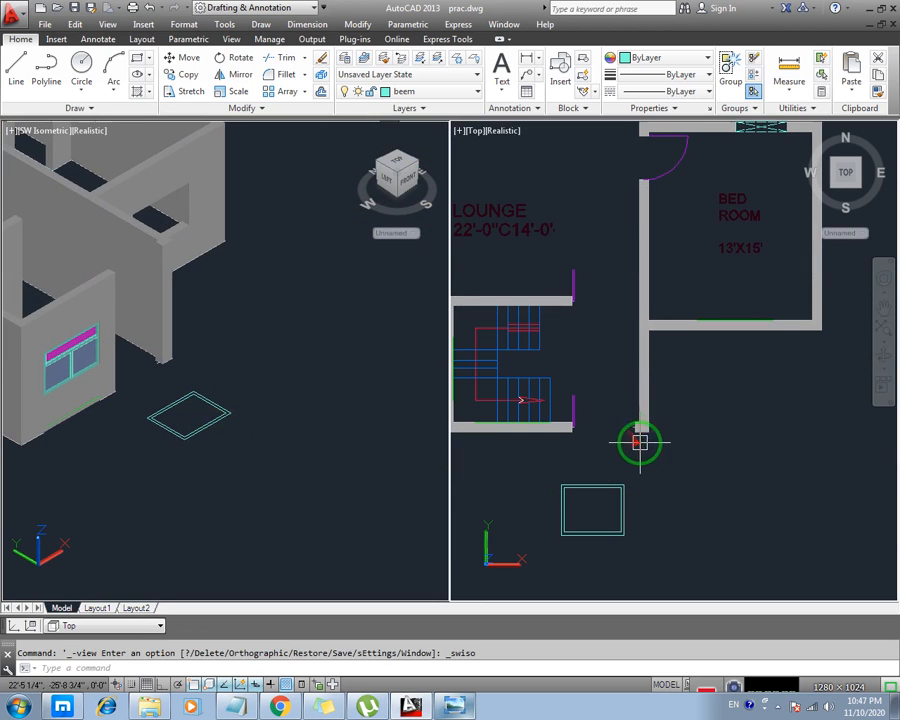
Check how the outer window rectangle appears in both the isometric and the Top viewport
middle_drag(635, 435, 640, 384)
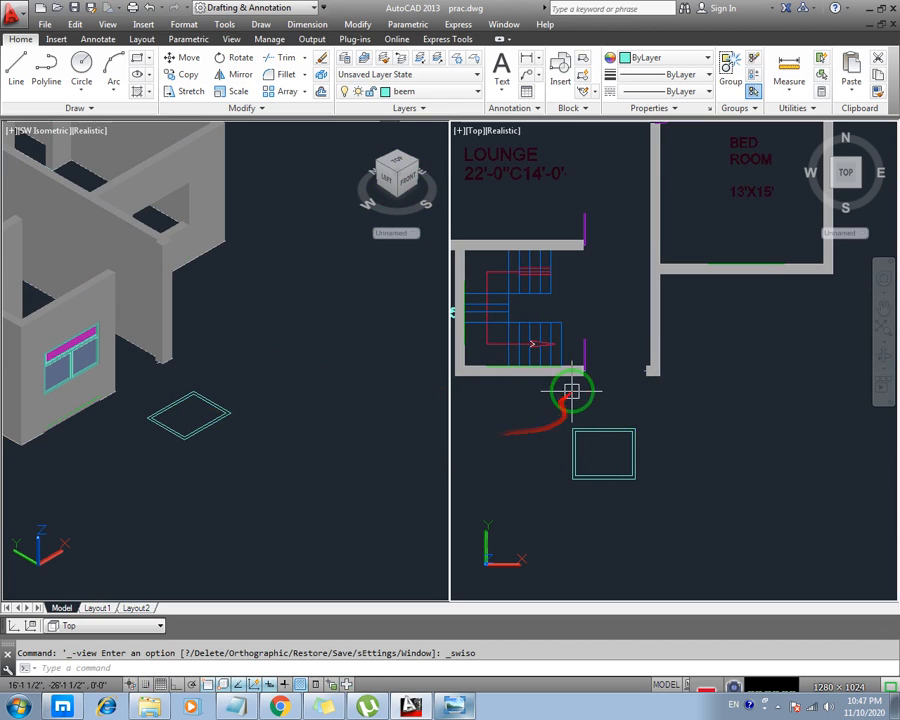
scroll(582, 420, down, 4)
scroll(582, 388, up, 3)
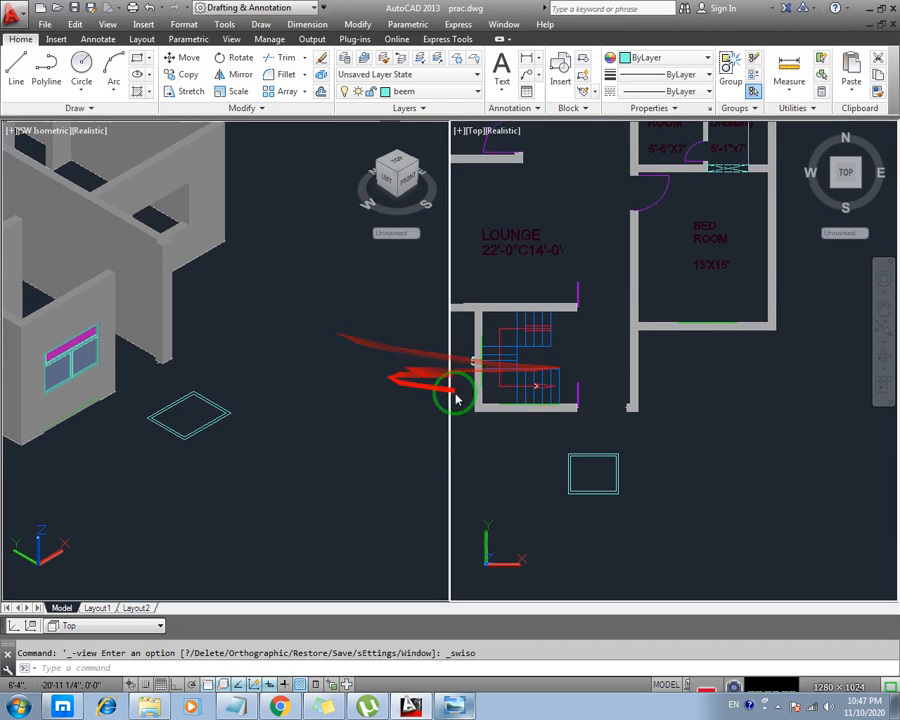
scroll(516, 362, up, 2)
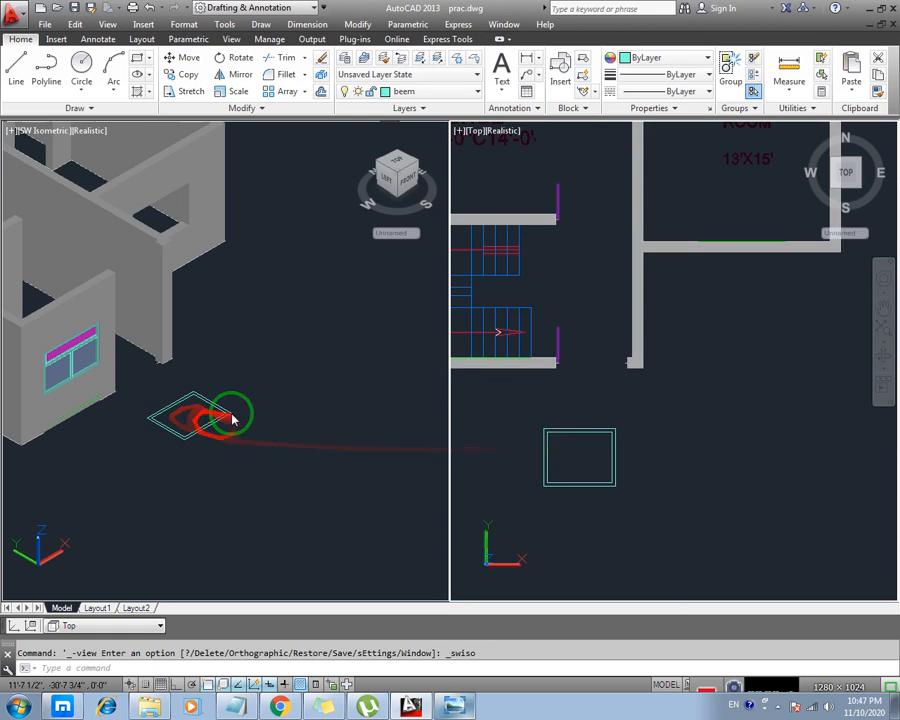
click(558, 437)
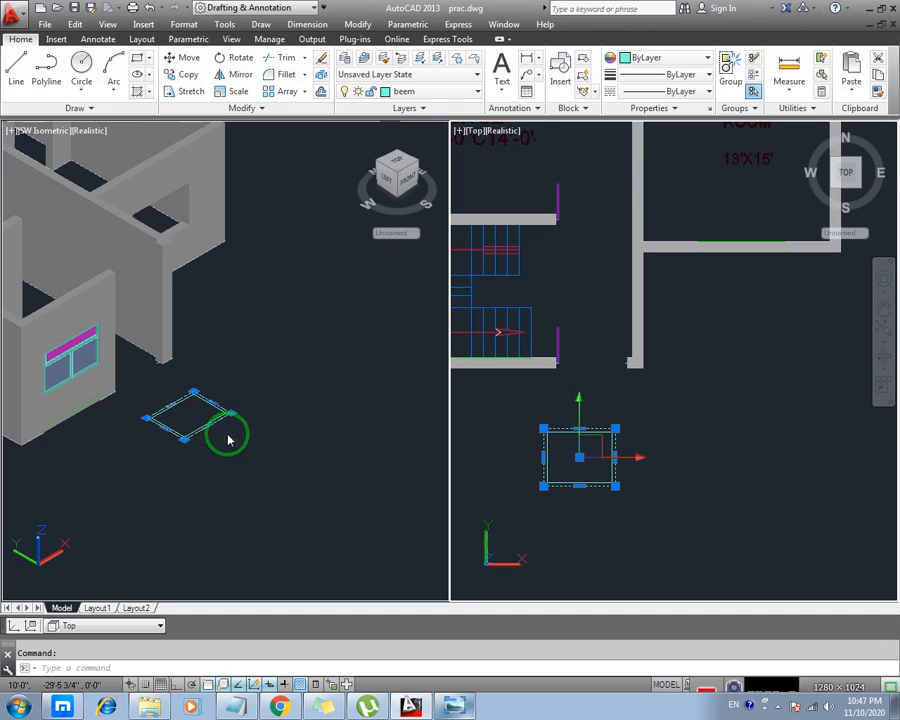
key(Escape)
scroll(556, 380, up, 5)
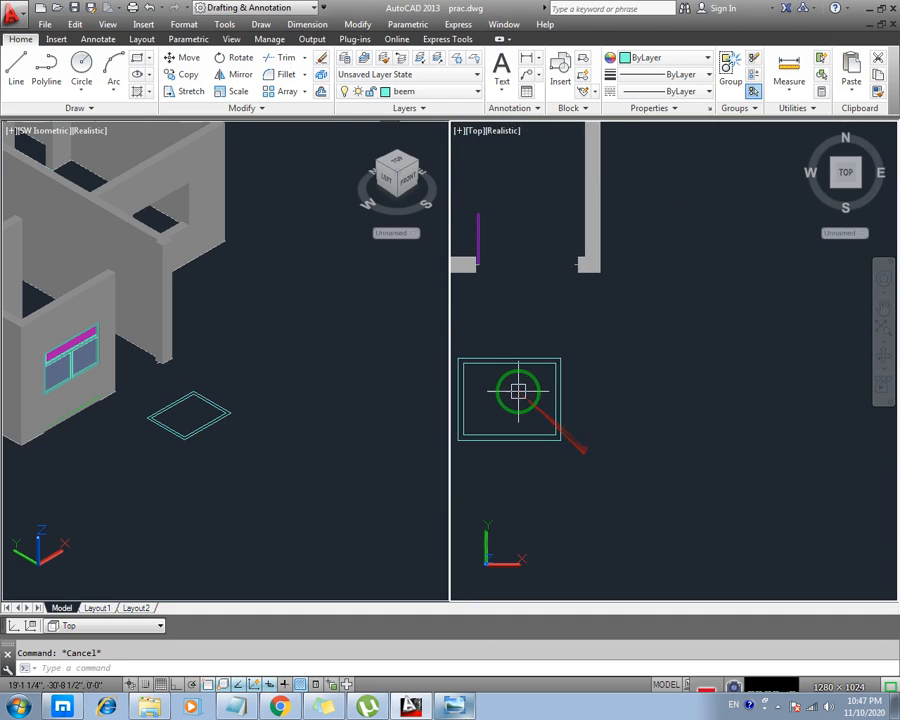
Extrude both window rectangles together to a height of 3"
text(ext)
key(Return)
click(587, 349)
click(557, 389)
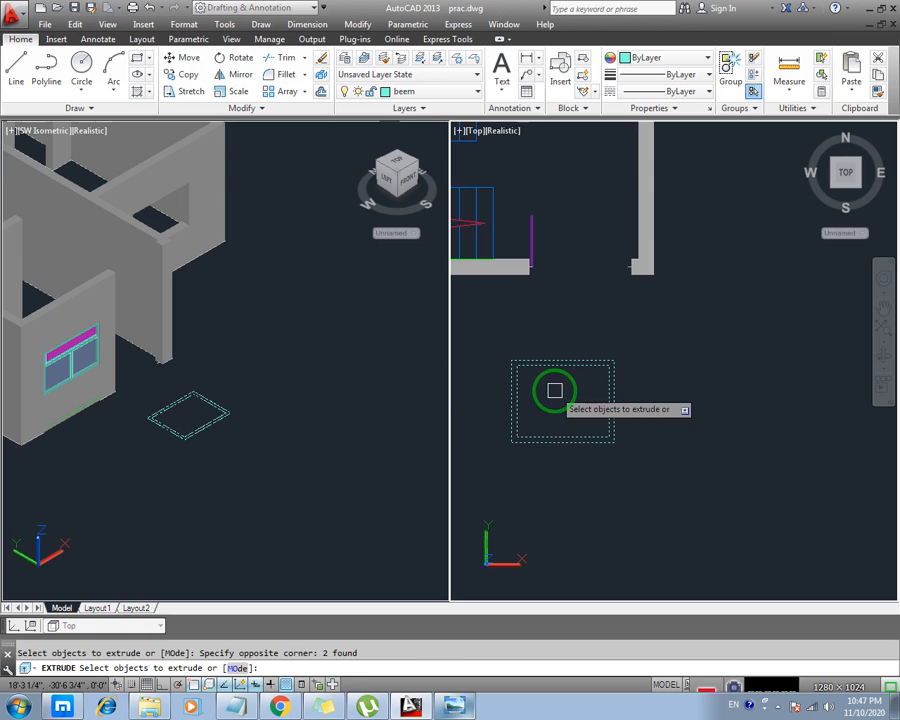
key(Return)
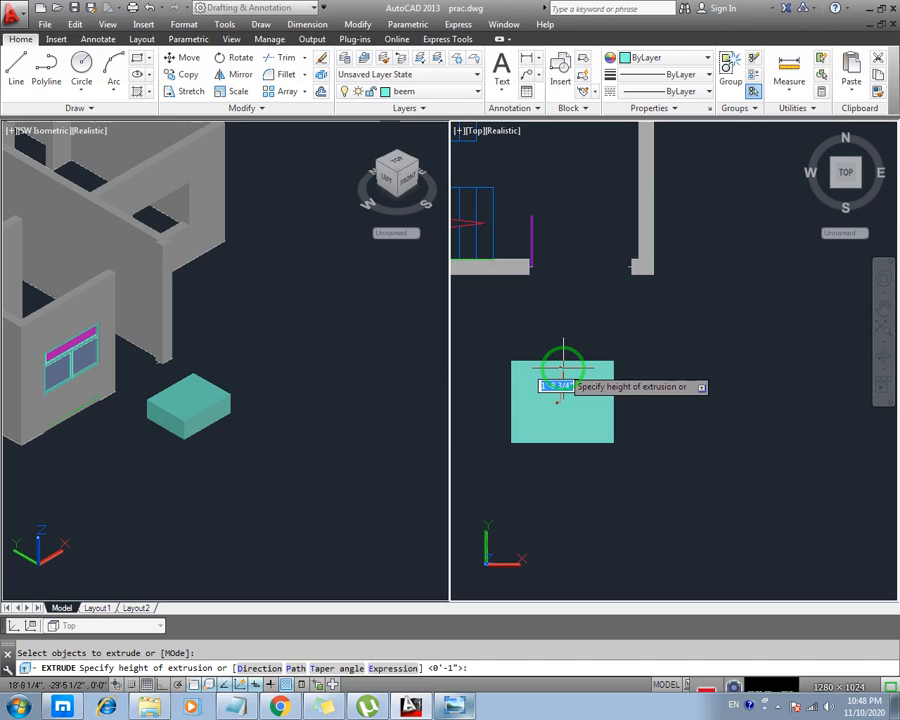
text(3)
key(Return)
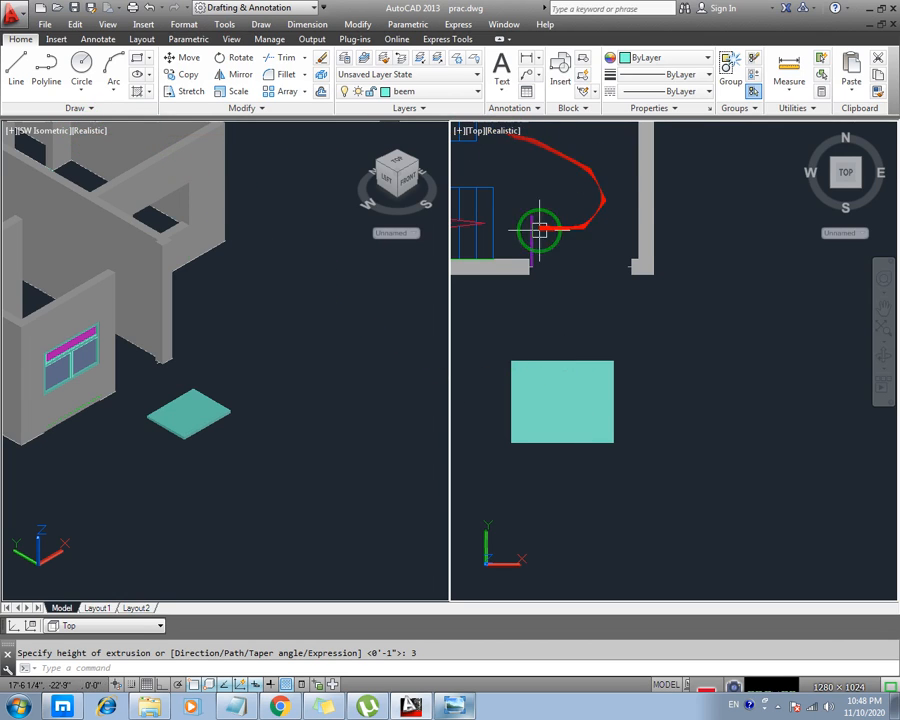
Set the Top viewport's visual style to 2D Wireframe so the edges of both window solids show
click(511, 135)
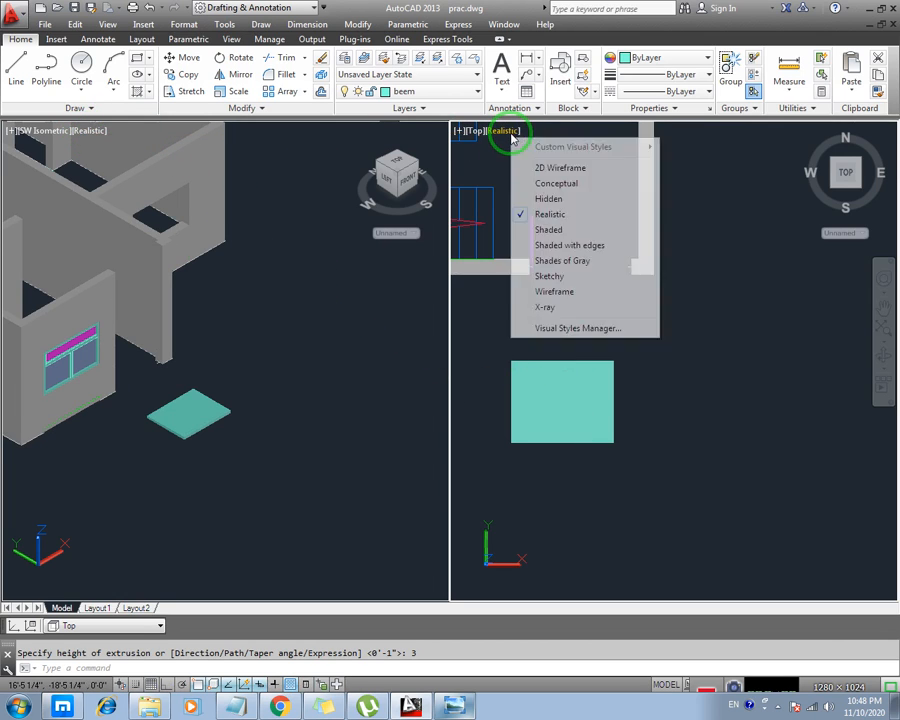
click(560, 169)
scroll(562, 370, up, 3)
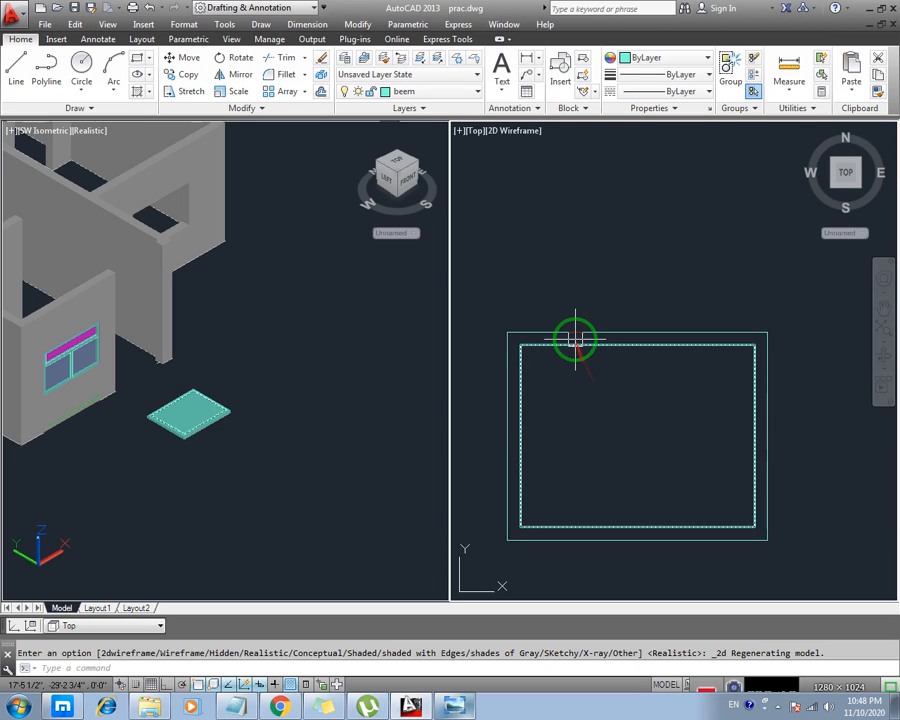
Subtract the inner window solid from the outer one to form a hollow frame
text(su)
key(Return)
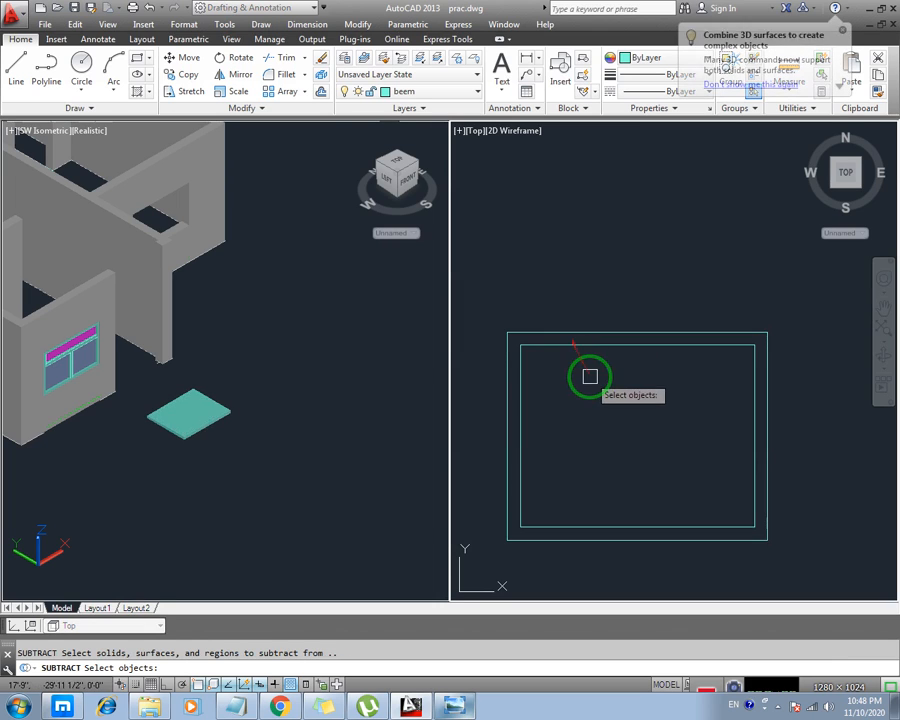
click(574, 330)
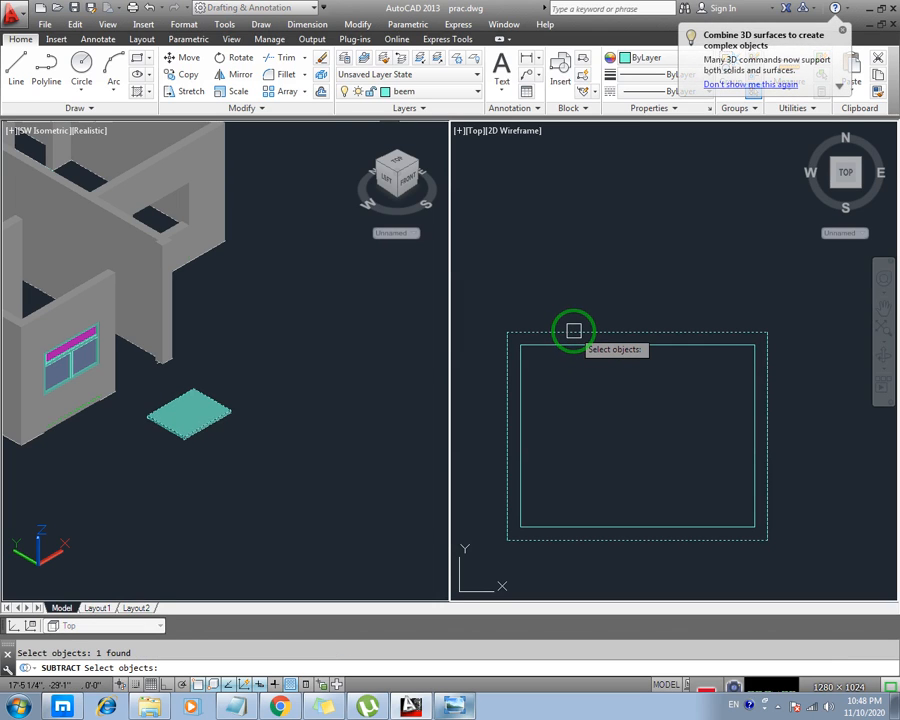
key(Return)
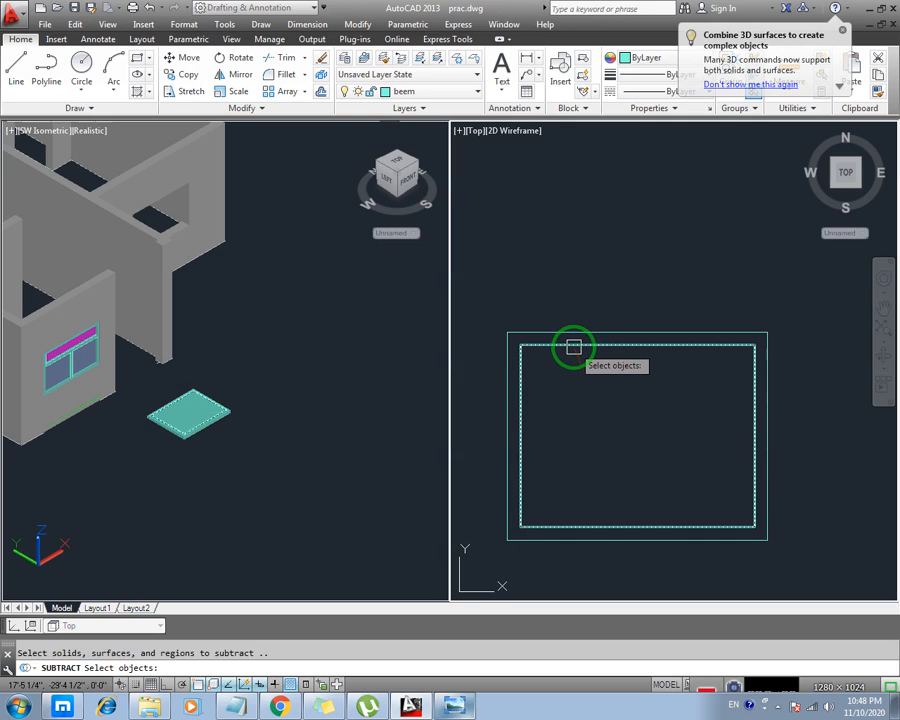
click(574, 345)
key(Return)
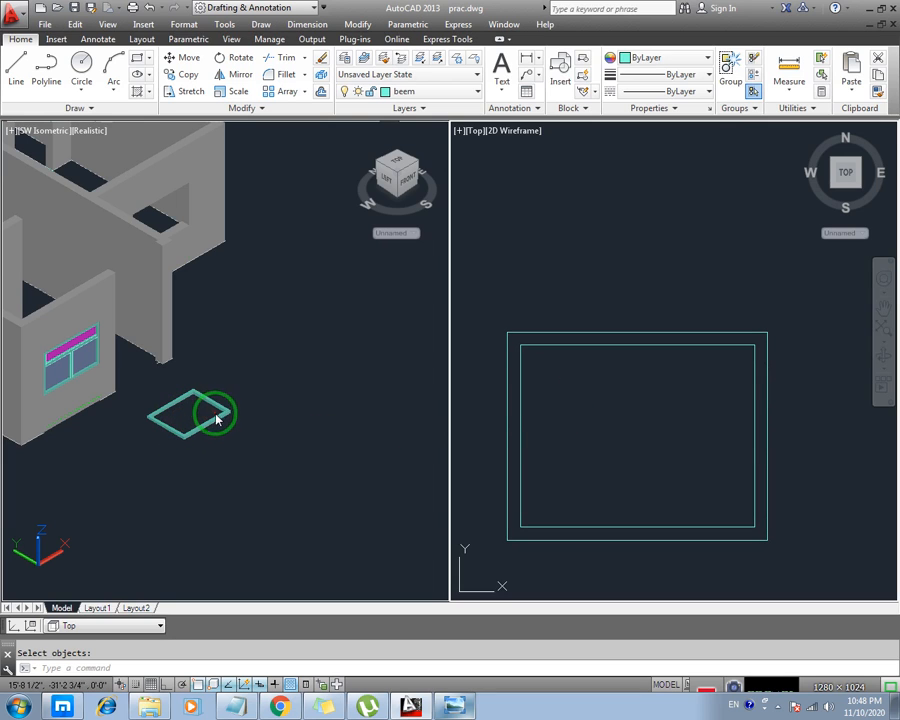
Examine the hollow window frame up close in both the isometric and the Top viewport
middle_drag(607, 412, 611, 372)
scroll(583, 352, down, 2)
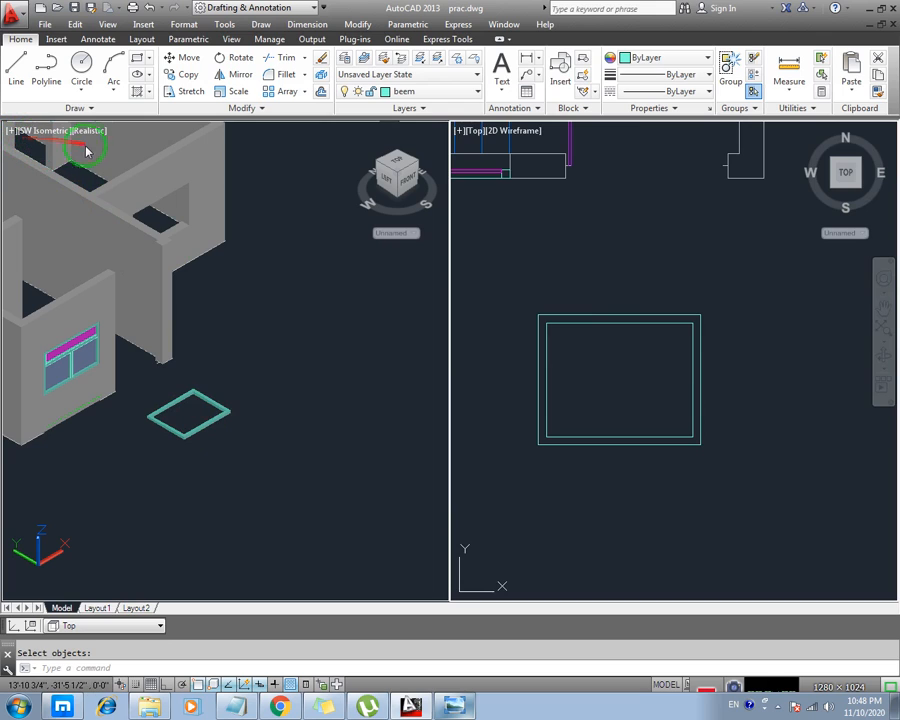
scroll(190, 387, up, 2)
scroll(222, 391, up, 4)
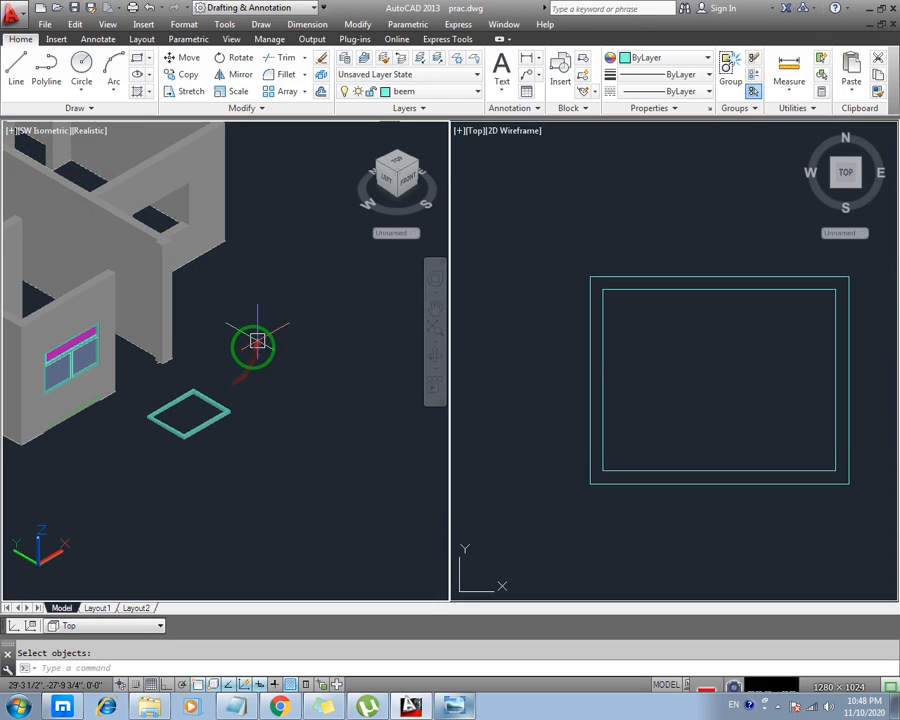
click(536, 332)
scroll(580, 332, down, 4)
scroll(575, 331, up, 2)
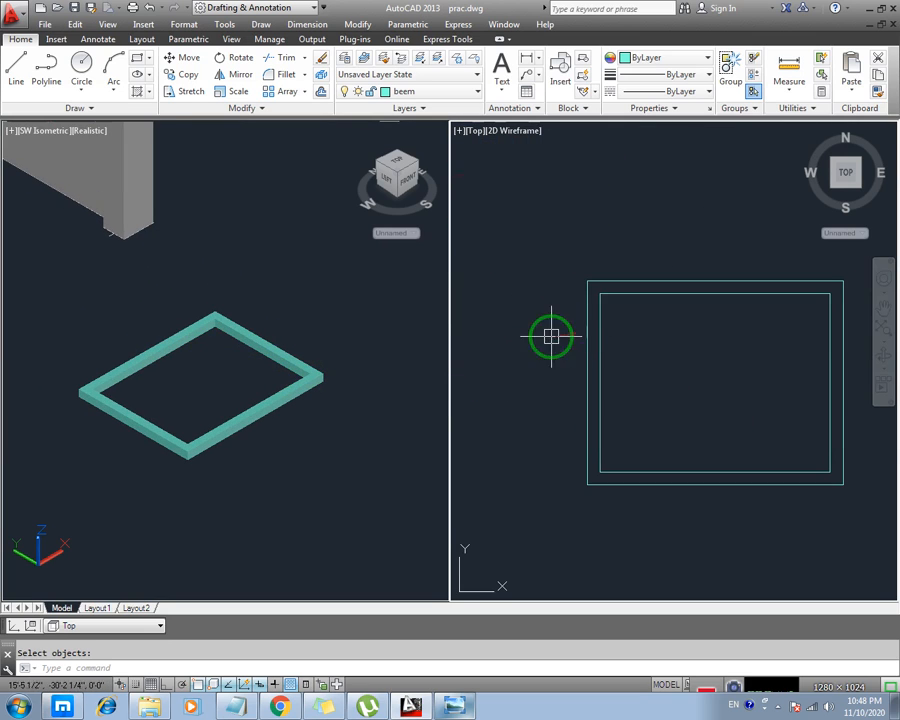
click(352, 350)
scroll(260, 323, up, 3)
scroll(260, 324, down, 4)
scroll(259, 325, up, 3)
middle_drag(259, 326, 297, 331)
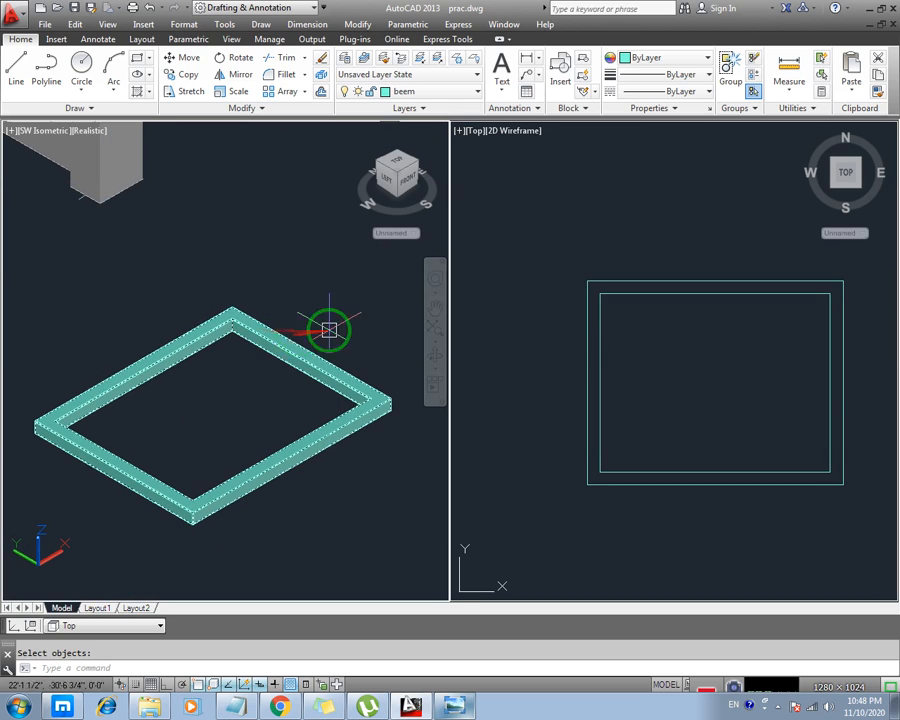
click(538, 275)
middle_drag(659, 368, 583, 368)
scroll(580, 370, down, 3)
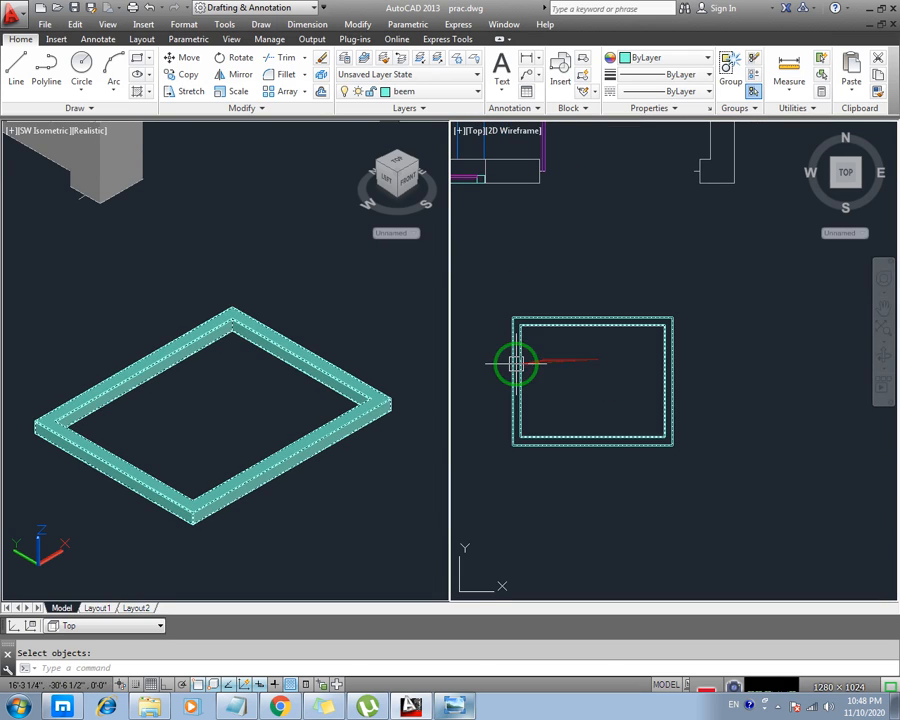
scroll(534, 351, up, 2)
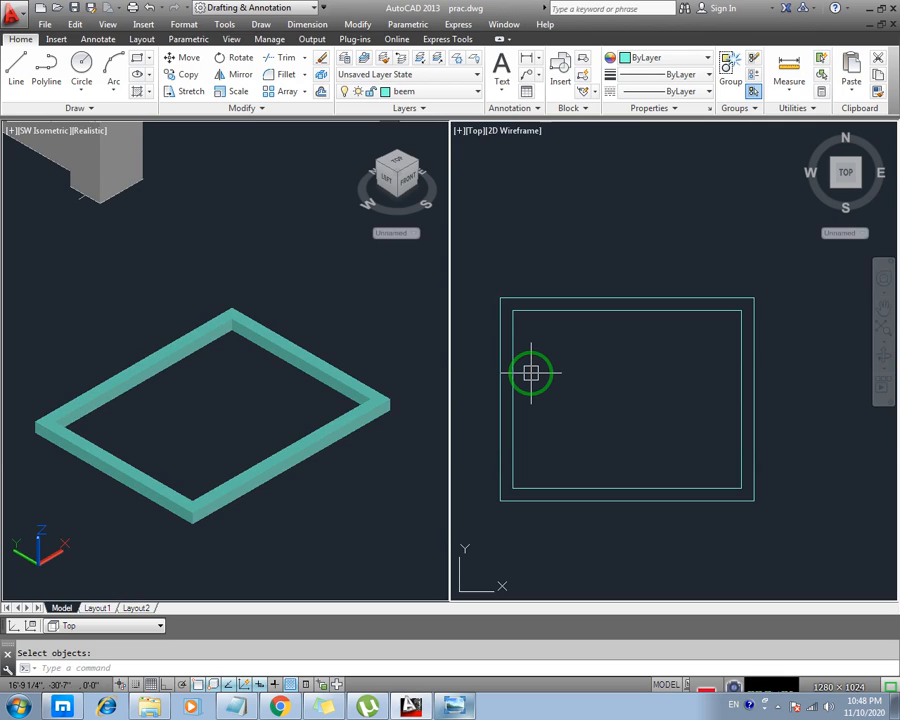
Draw a horizontal line across the frame's opening in the Top viewport, 12" below the inner upper edge
text(l)
key(Return)
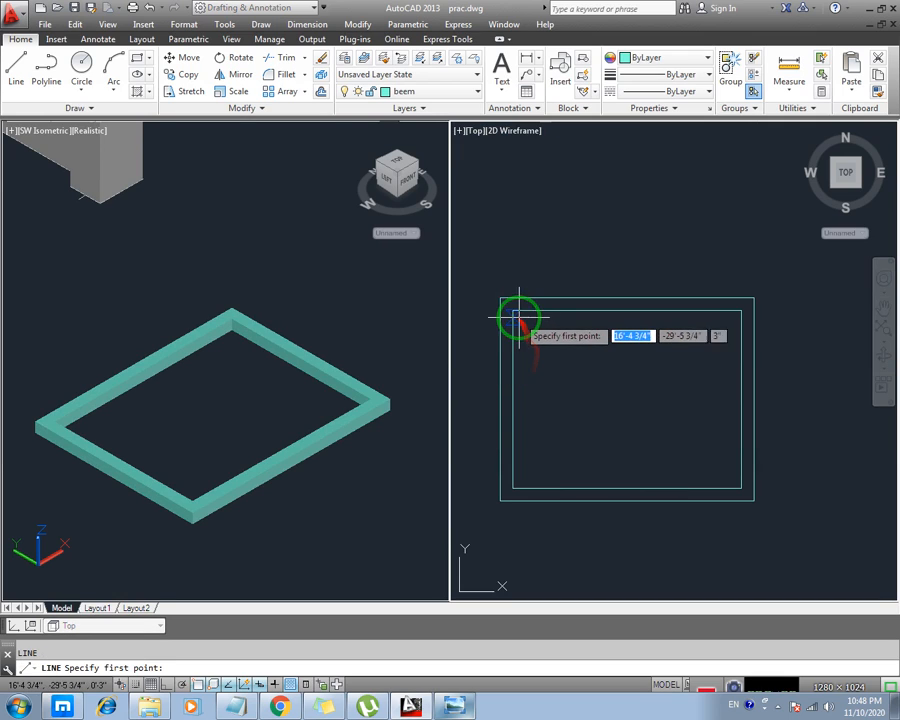
click(512, 310)
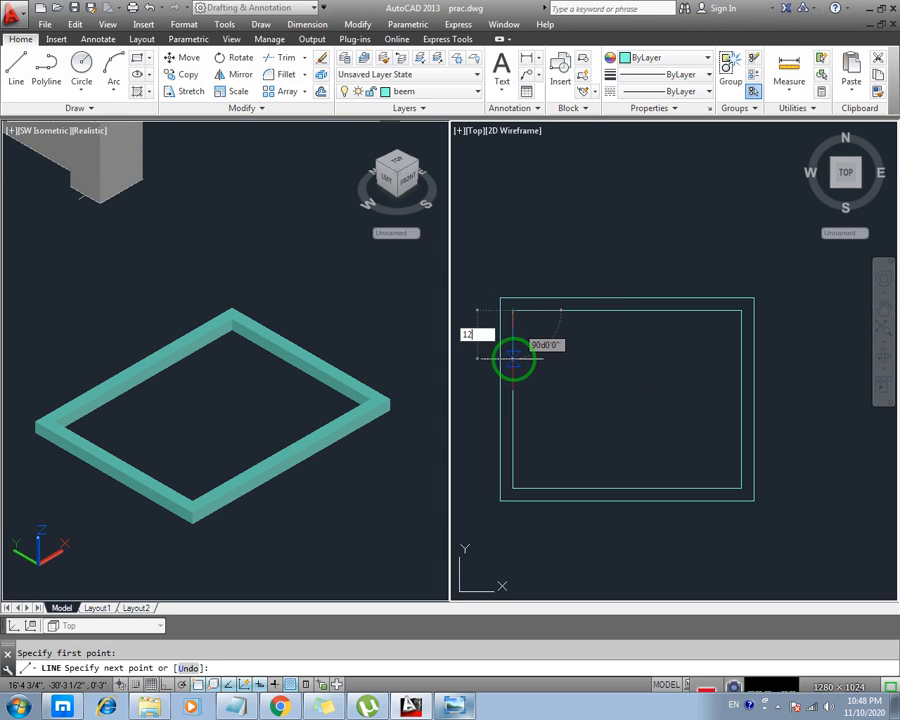
text(12)
key(Return)
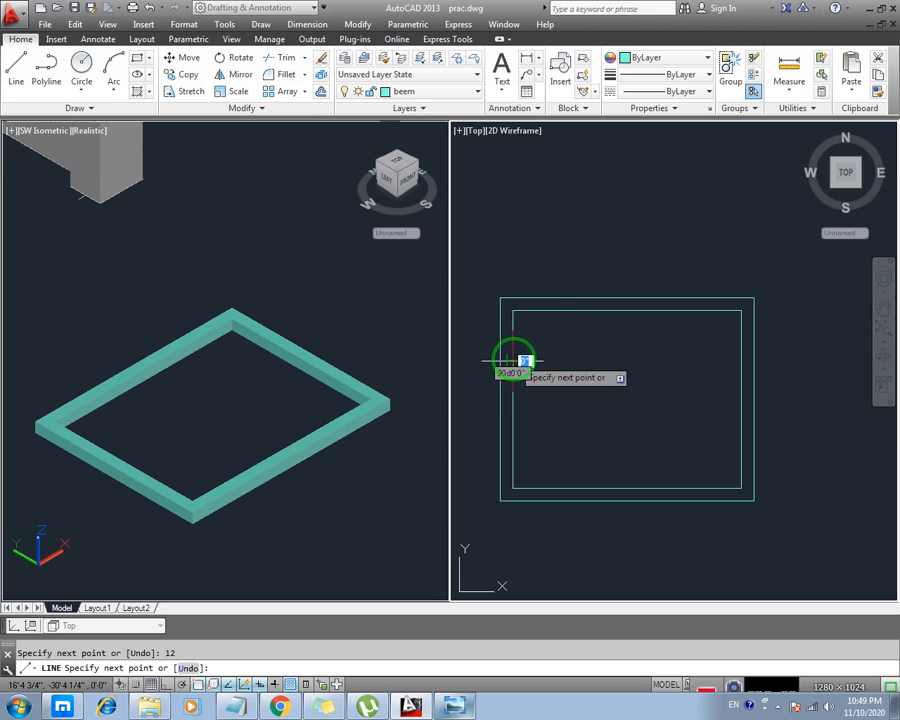
click(739, 361)
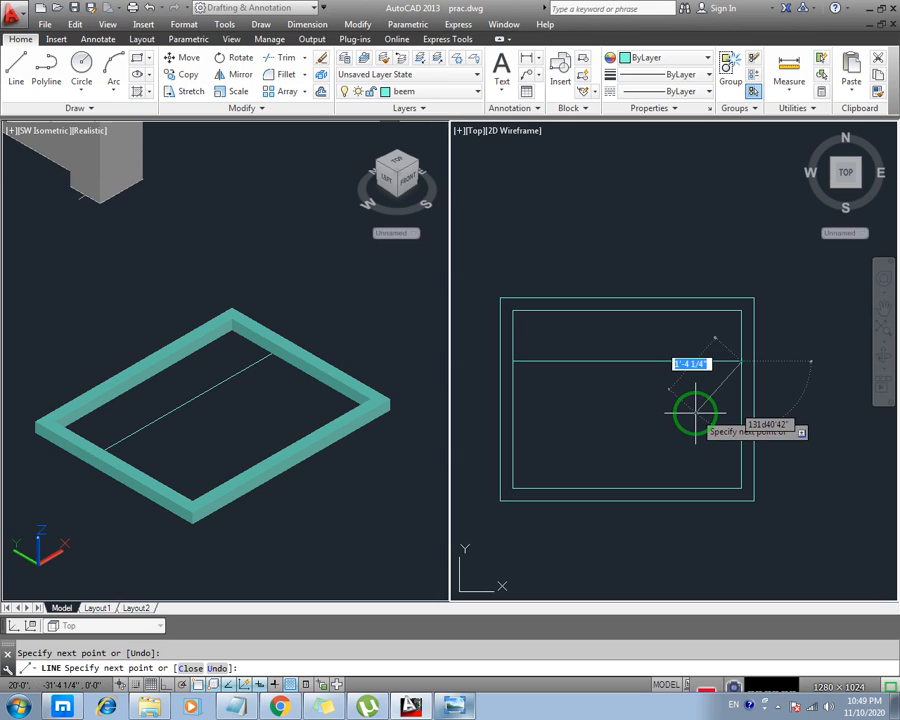
key(Escape)
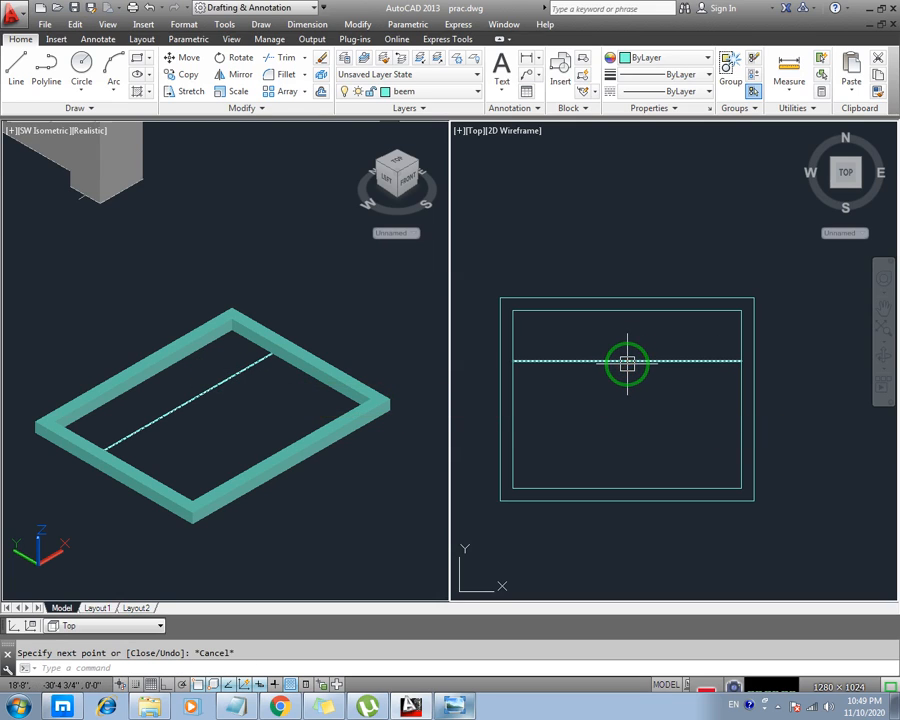
Offset the horizontal line 1.5" to both sides, once upward and once downward
text(o)
key(Return)
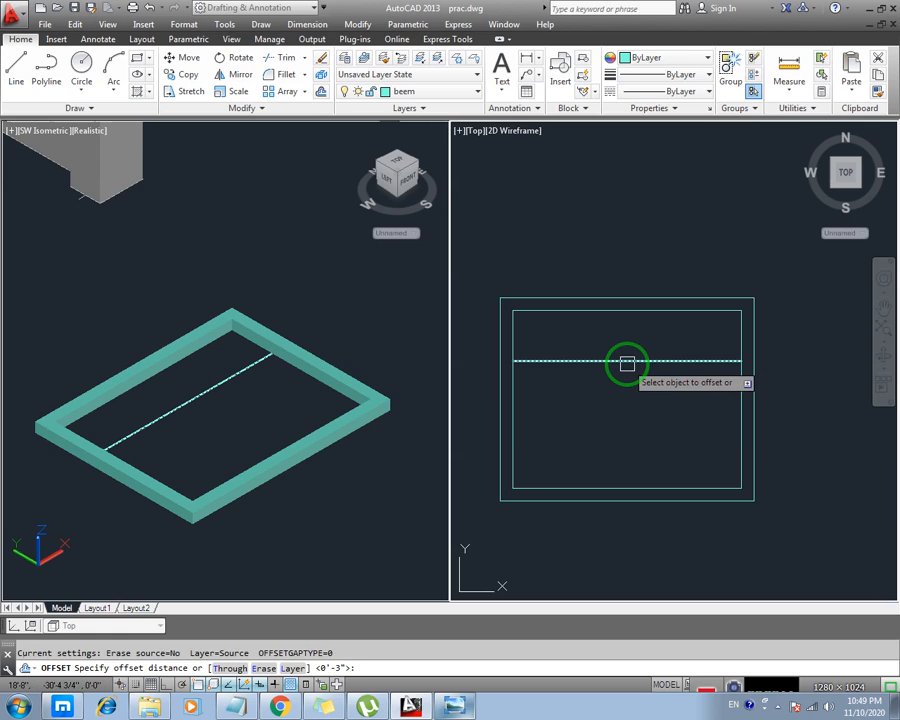
text(1.5)
key(Return)
click(629, 361)
click(630, 335)
click(633, 362)
click(628, 388)
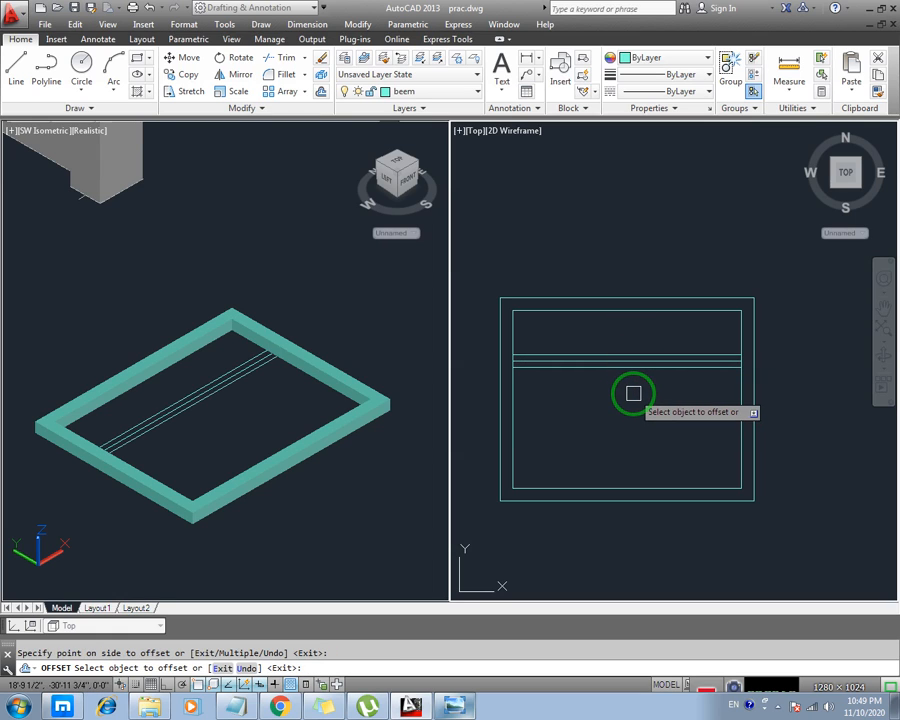
key(Escape)
Erase the original horizontal centre line between its two offset copies
scroll(630, 375, up, 2)
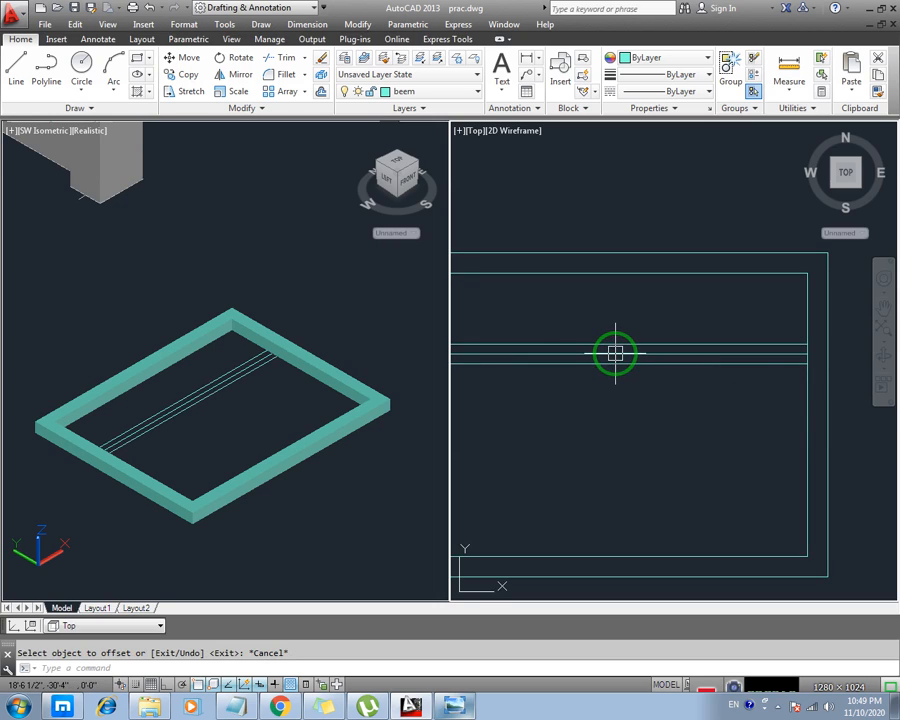
scroll(612, 402, down, 2)
scroll(580, 394, up, 2)
middle_drag(572, 394, 600, 409)
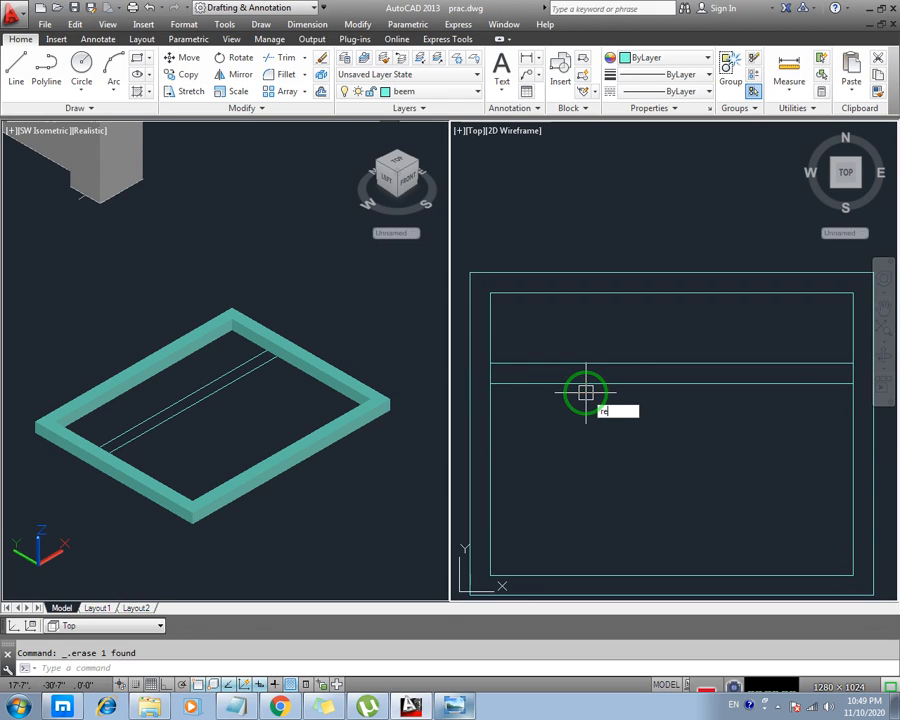
Draw a rectangle between the two horizontal offset lines, spanning the full inner width of the frame
text(c)
key(Return)
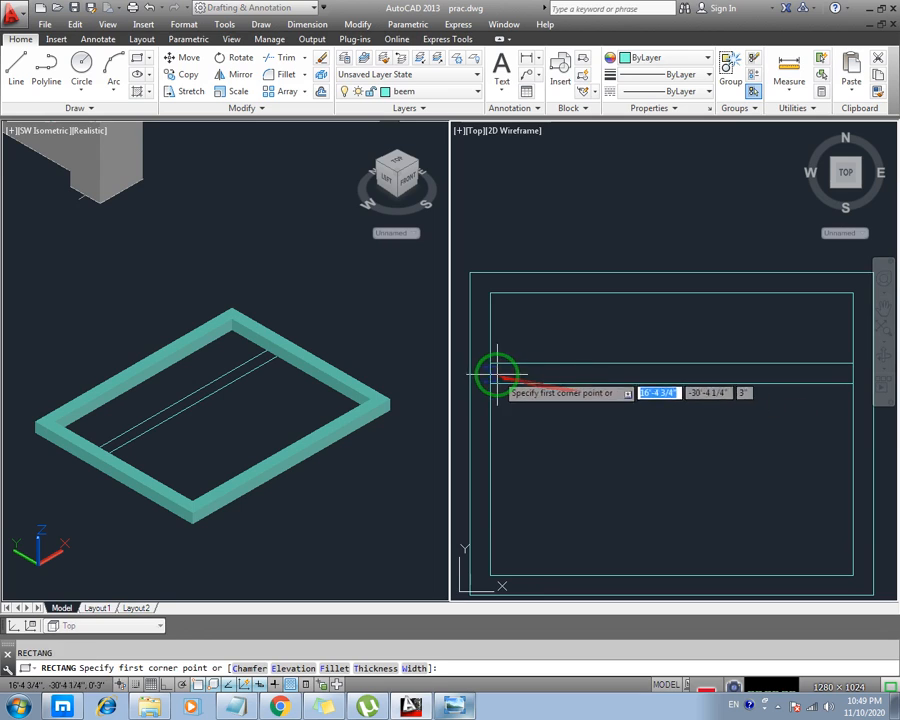
click(490, 363)
middle_drag(649, 424, 528, 425)
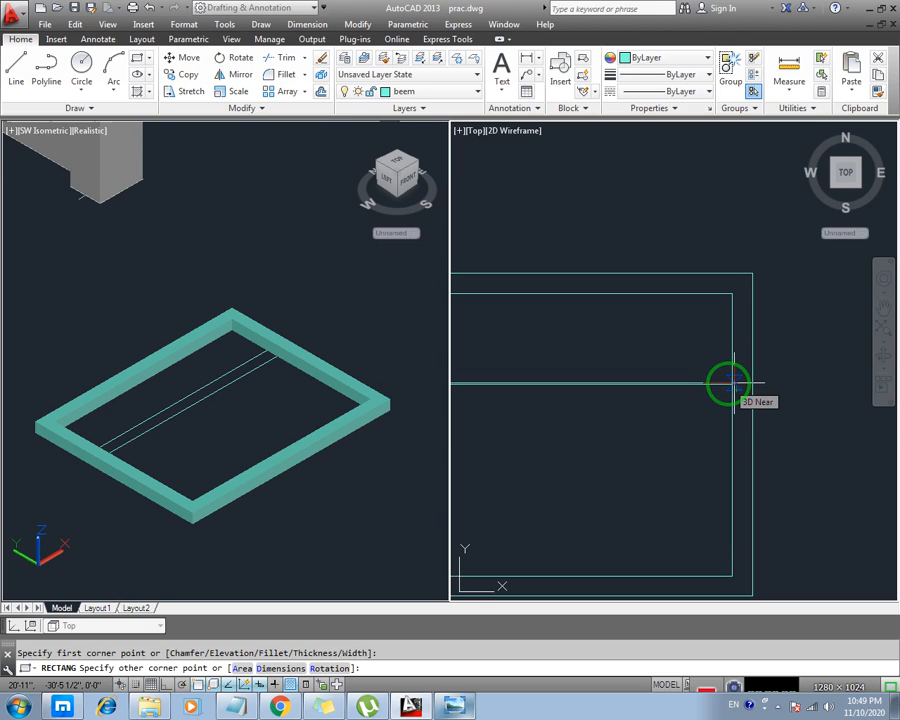
scroll(748, 377, up, 3)
click(764, 354)
scroll(638, 424, down, 4)
Extrude the horizontal divider rectangle to a height of 3"
click(594, 380)
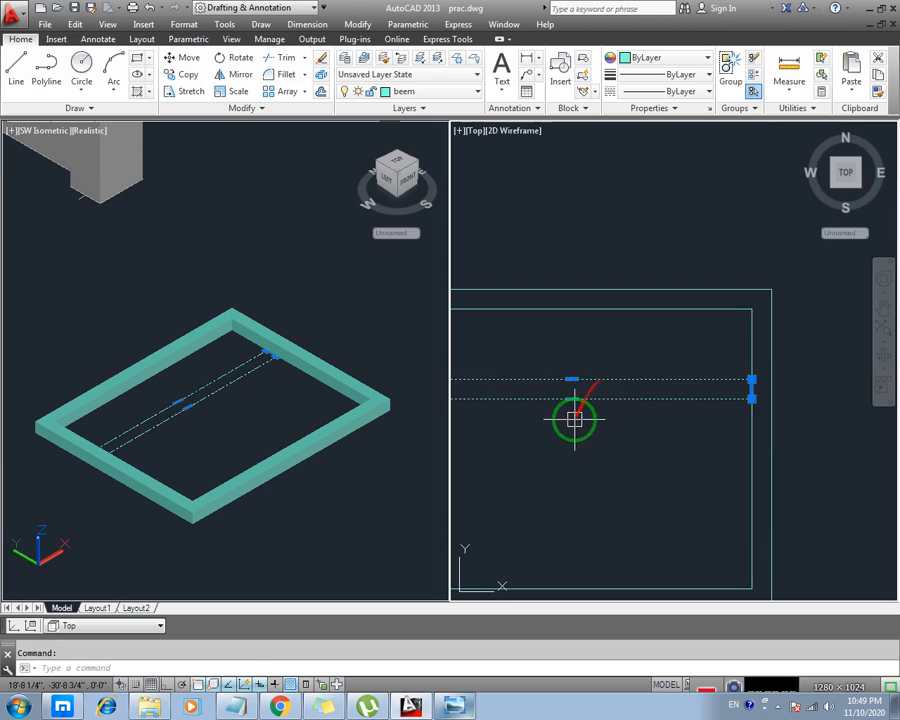
middle_drag(572, 416, 626, 420)
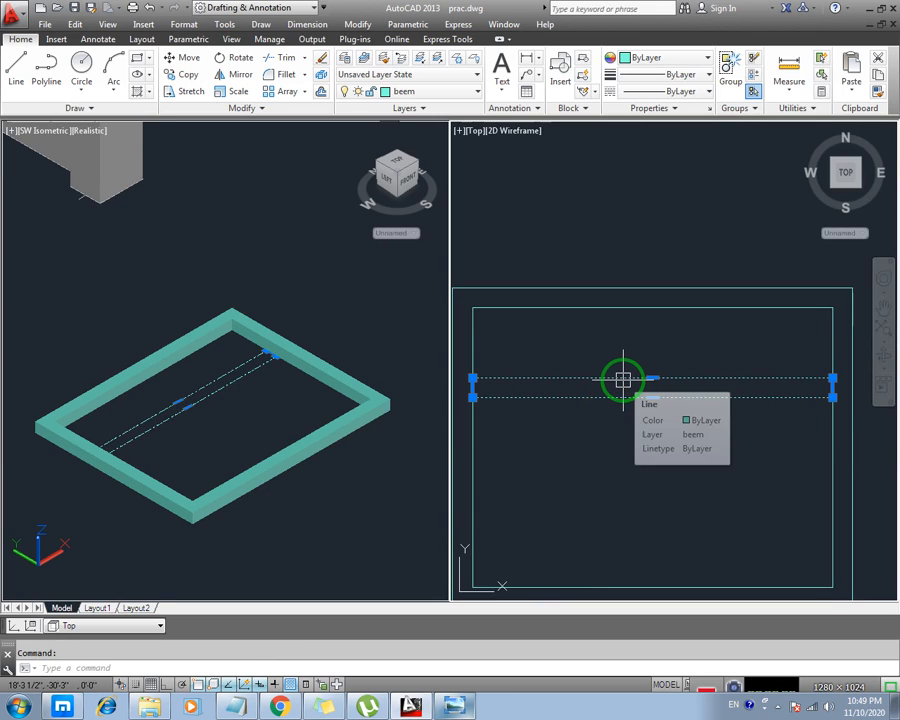
text(ex)
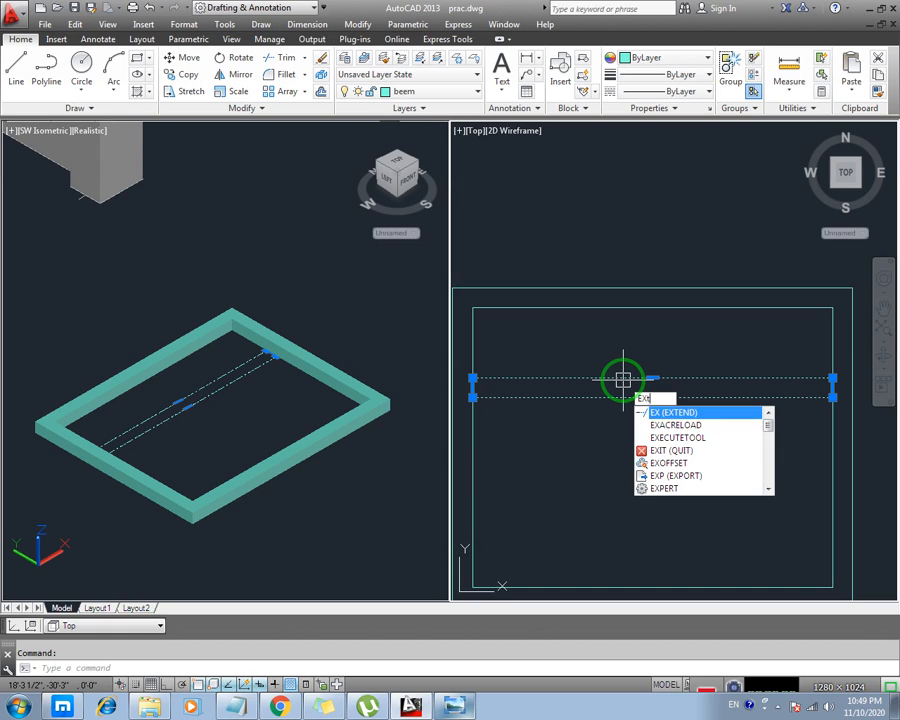
text(t)
key(Return)
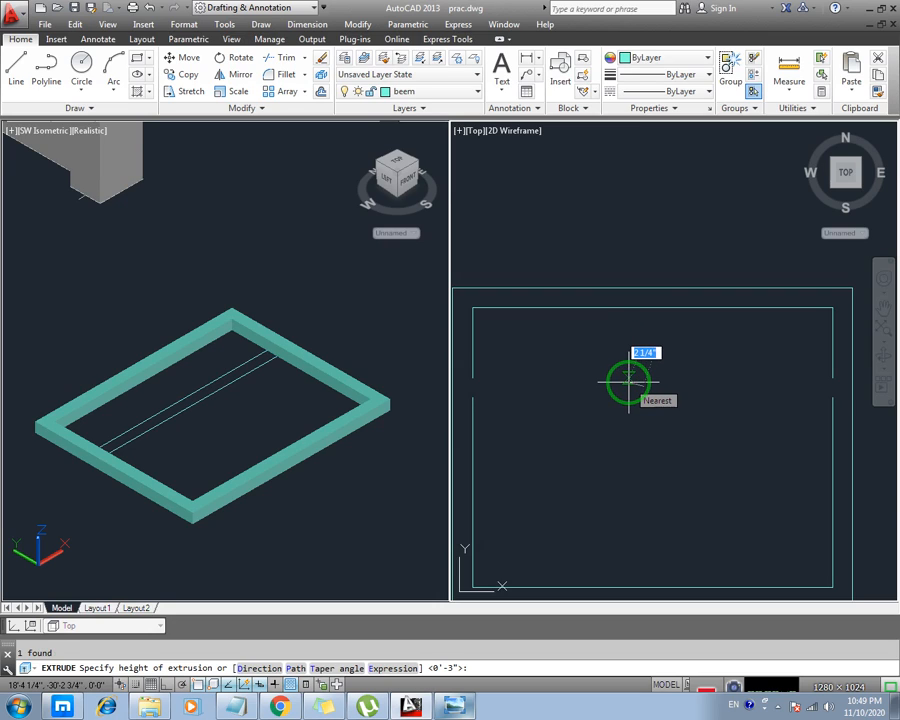
text(3)
key(Return)
key(Escape)
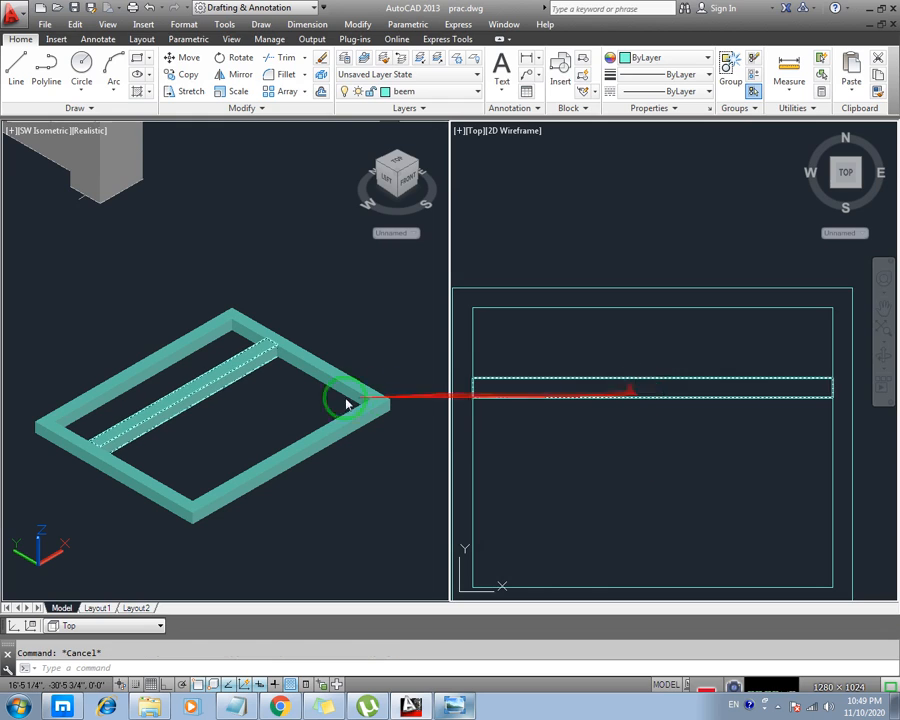
Draw a vertical line from the midpoint of the crossbar's lower edge down to the frame's inner lower edge
scroll(194, 404, up, 4)
scroll(560, 359, down, 4)
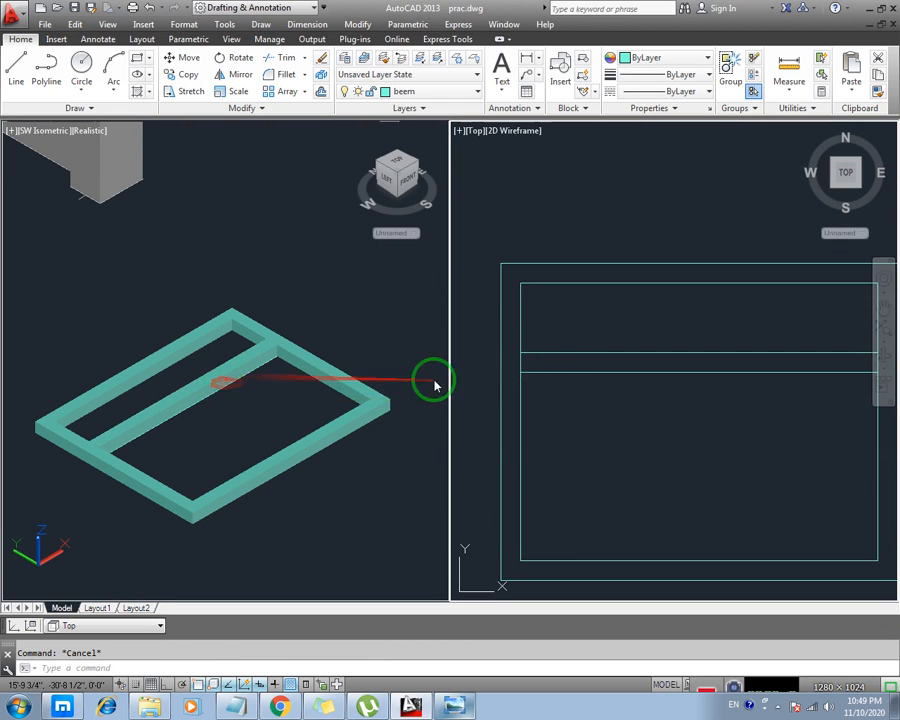
scroll(566, 370, down, 3)
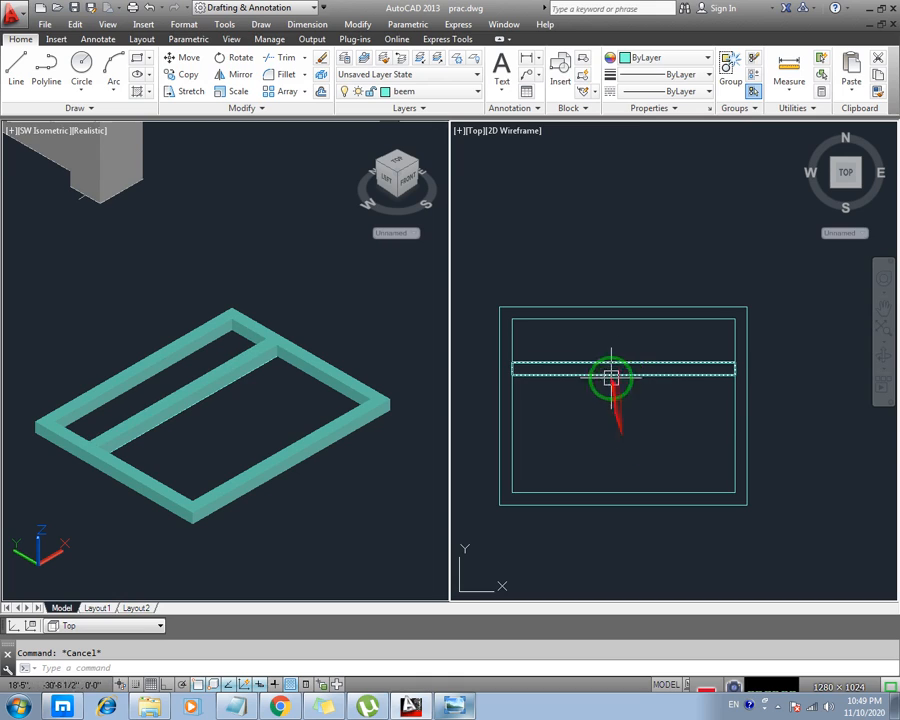
text(L)
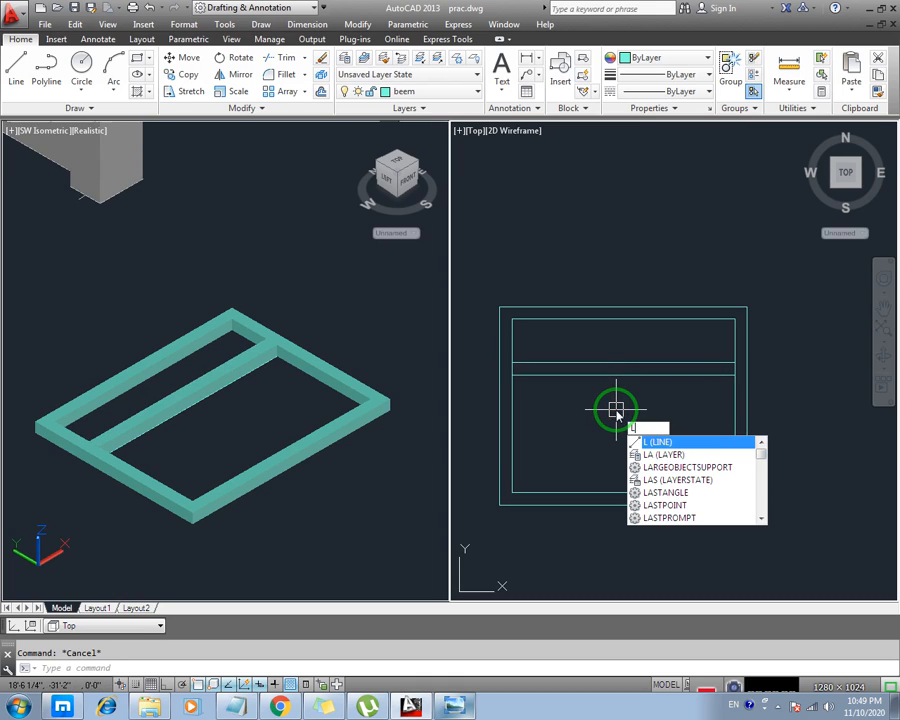
key(Return)
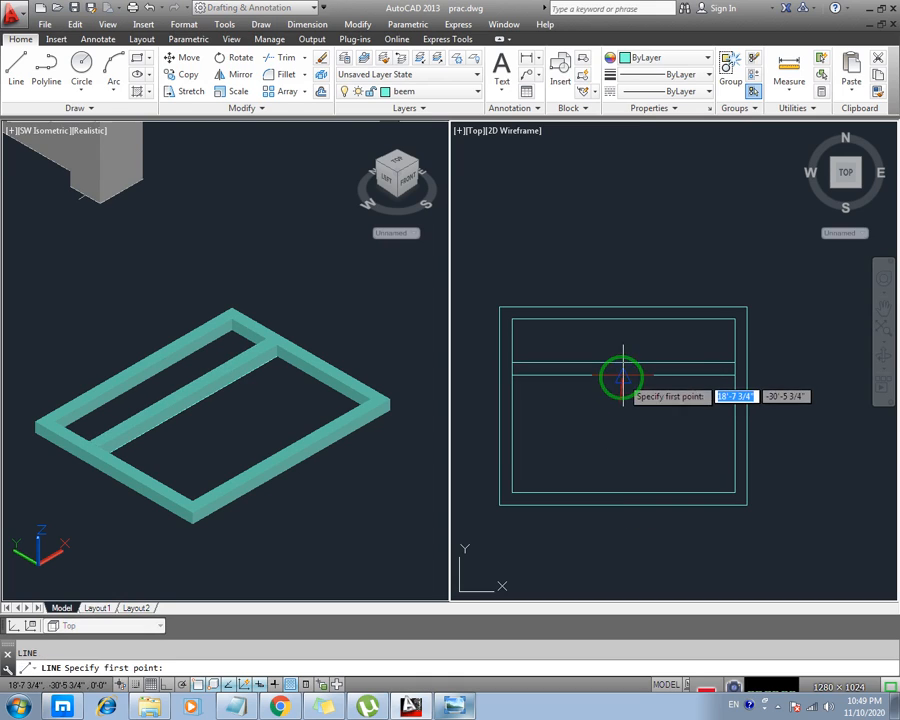
click(623, 376)
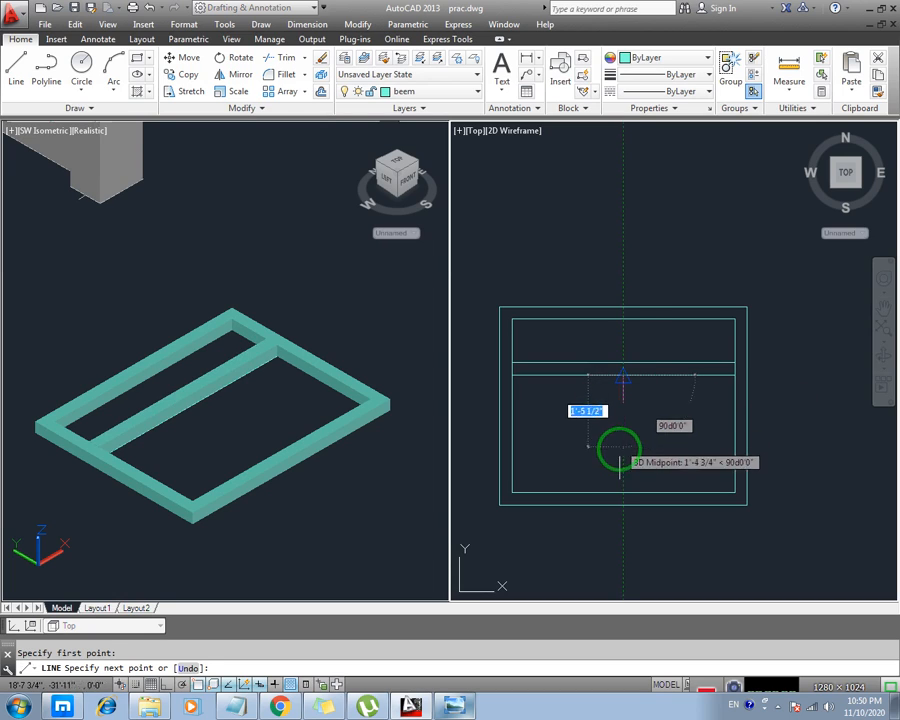
click(623, 492)
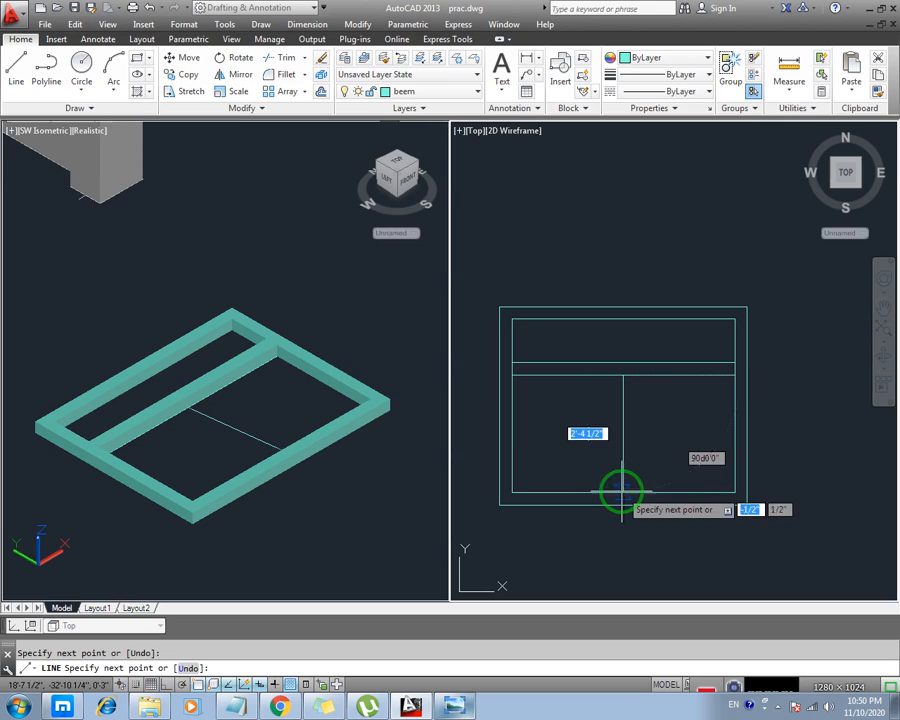
key(Escape)
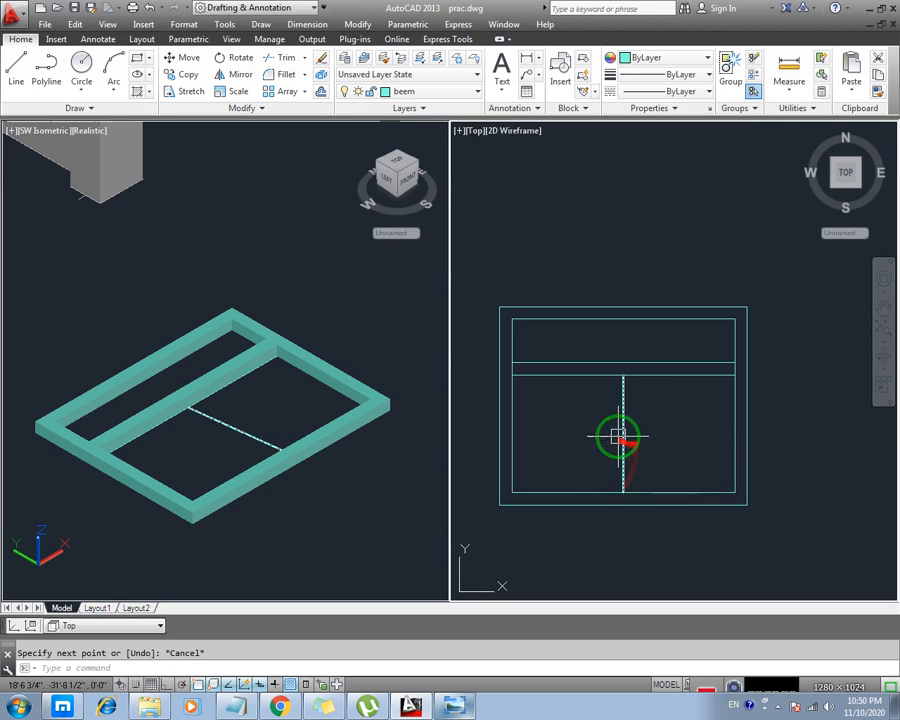
Offset the vertical line 1.5" to both sides, once right and once left
text(o)
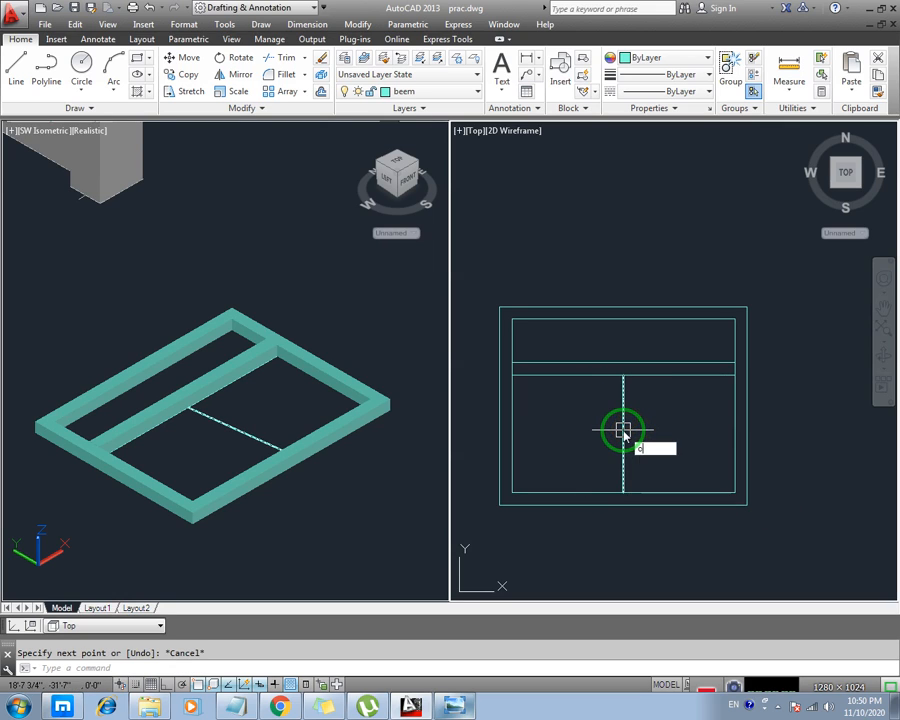
key(Return)
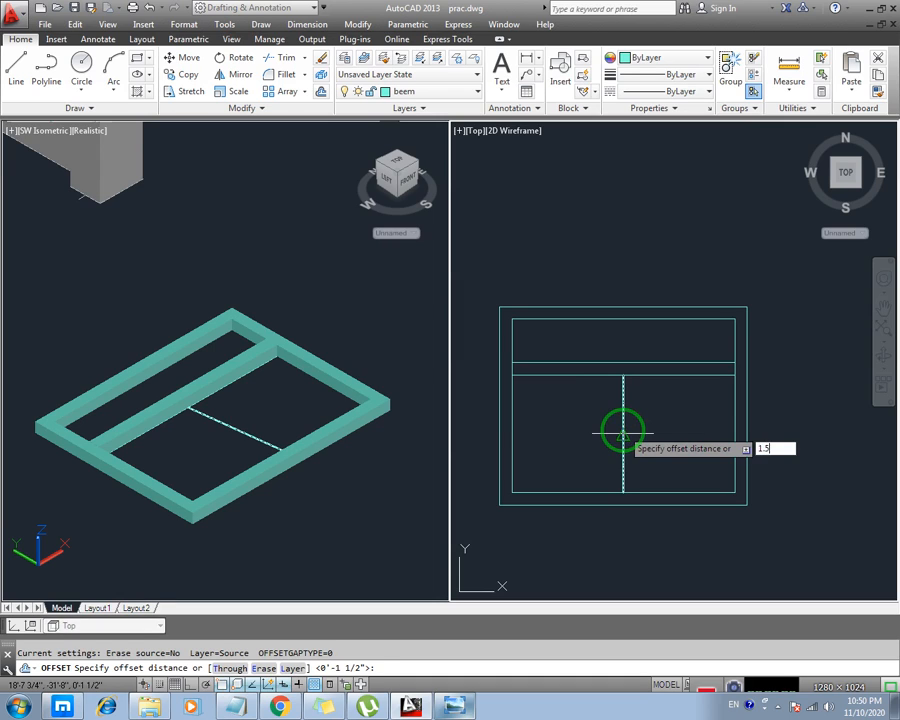
text(1.5)
key(Return)
click(622, 428)
click(644, 432)
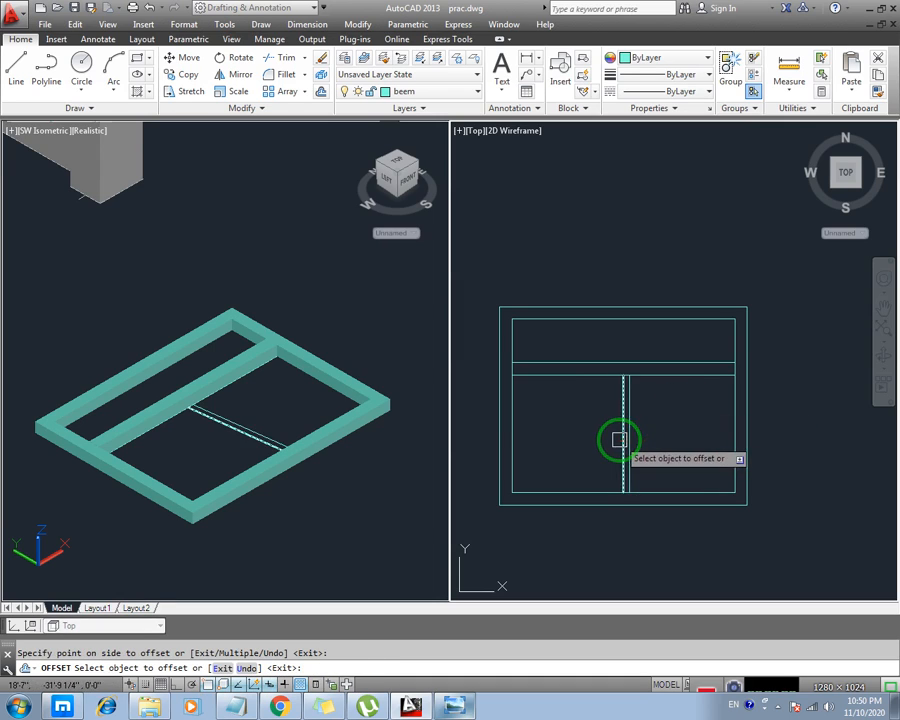
key(Escape)
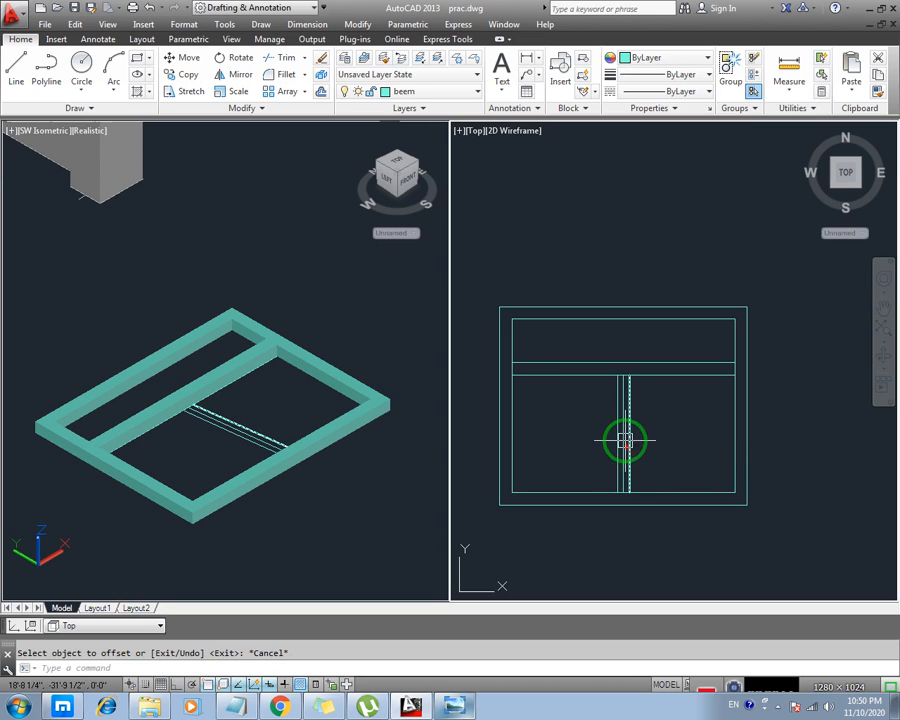
Erase the original vertical centre line between its two offset copies
scroll(623, 437, up, 4)
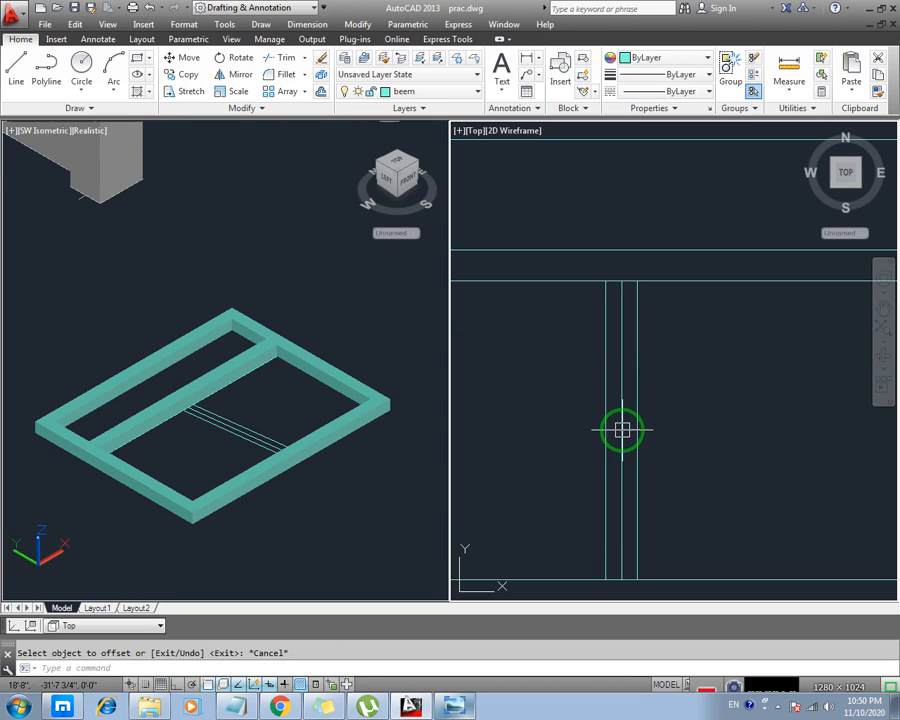
click(622, 430)
key(Delete)
scroll(607, 401, down, 2)
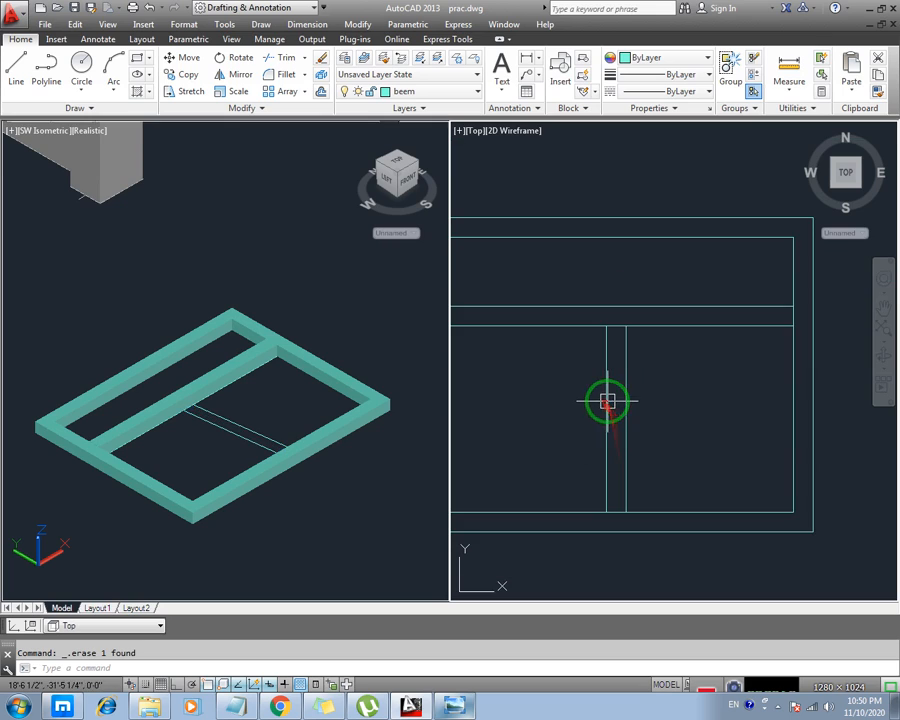
Draw a rectangle between the two vertical offset lines, from the crossbar's lower edge to the frame's inner lower edge
click(613, 406)
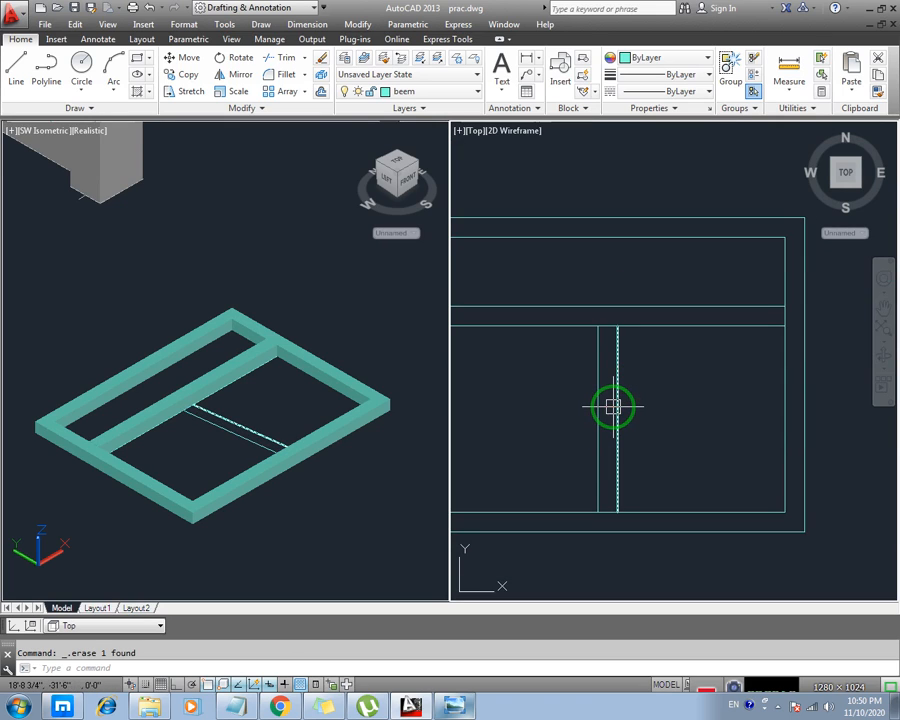
key(Return)
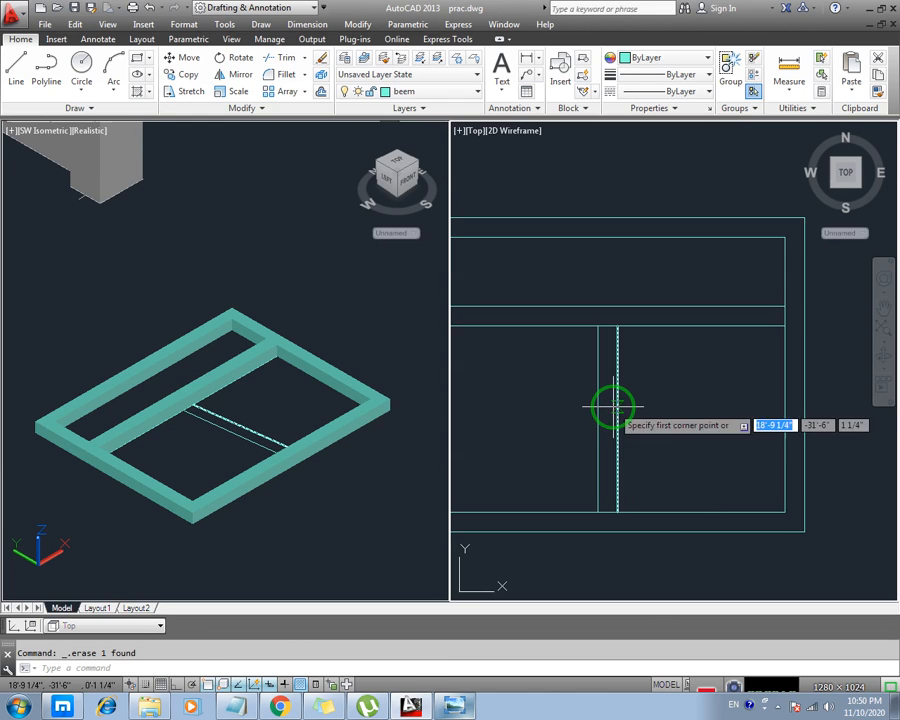
click(597, 325)
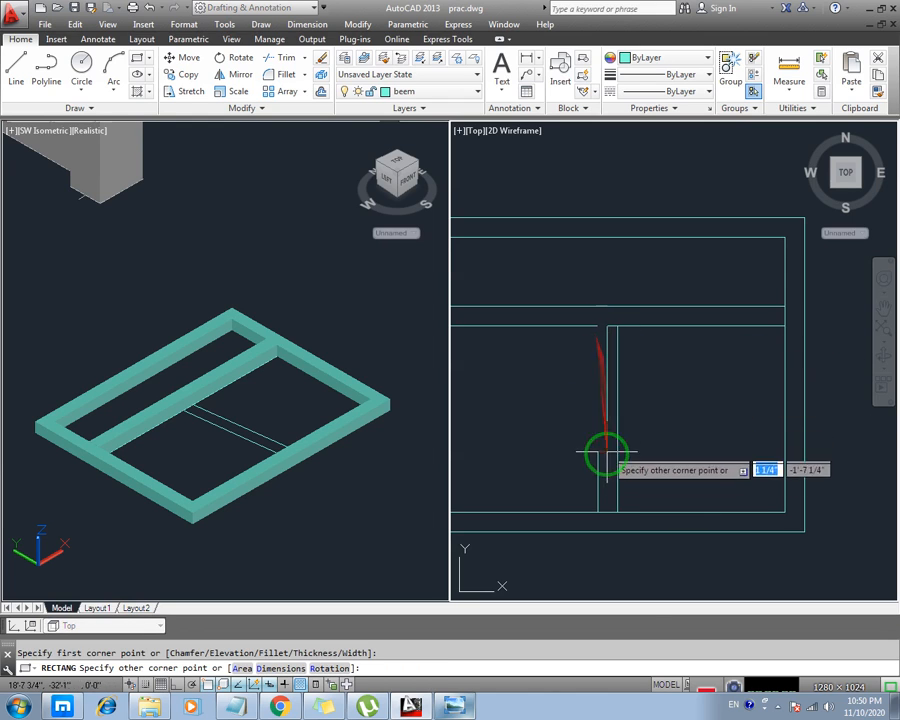
click(617, 512)
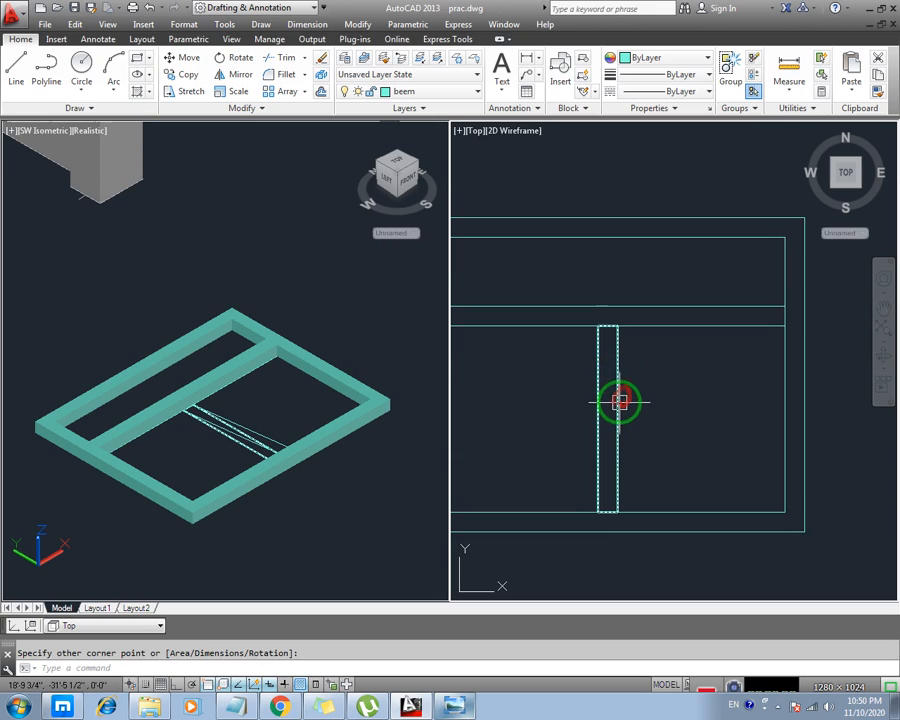
Extrude the vertical divider rectangle below the crossbar to a height of 3"
click(618, 401)
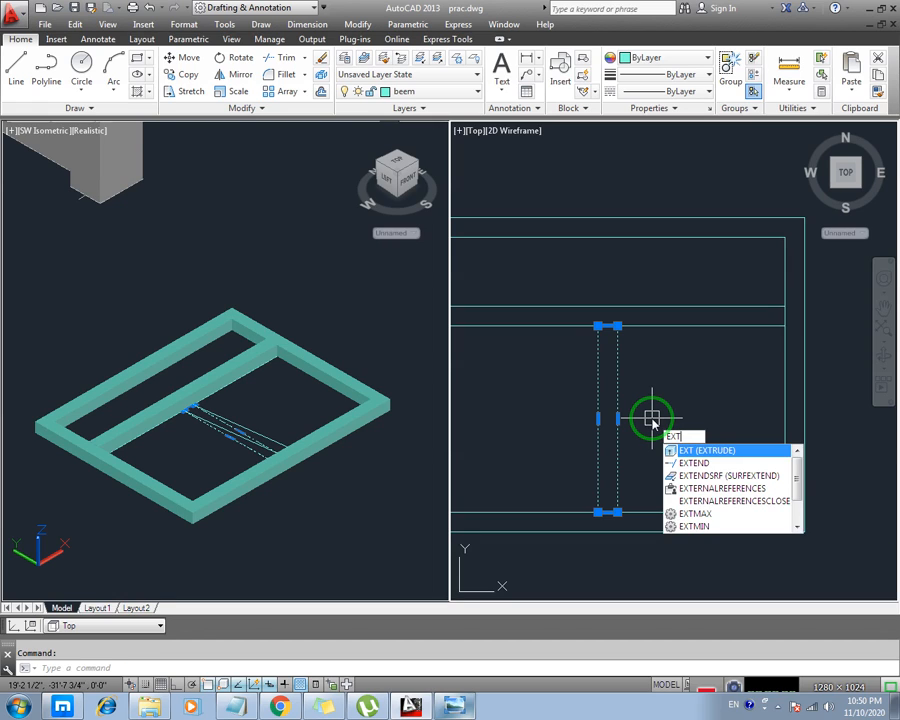
key(Return)
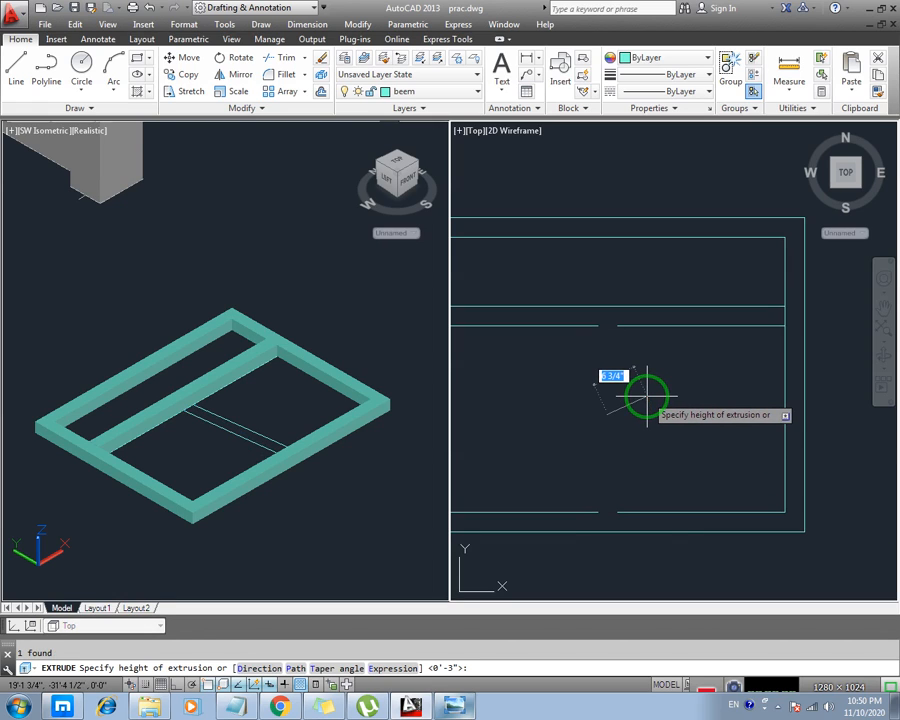
text(3)
key(Return)
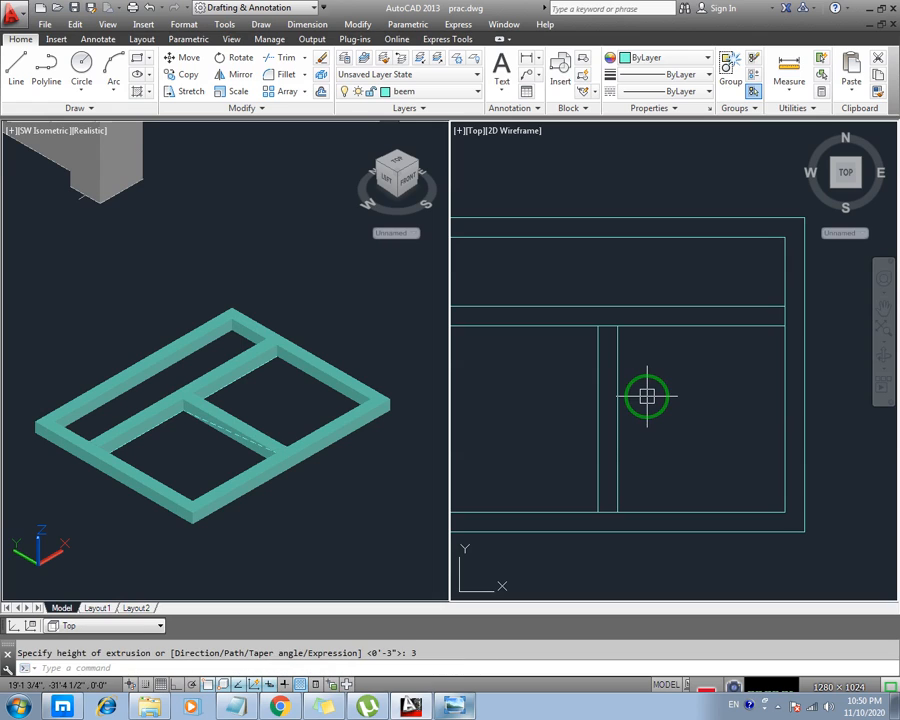
key(Escape)
click(288, 393)
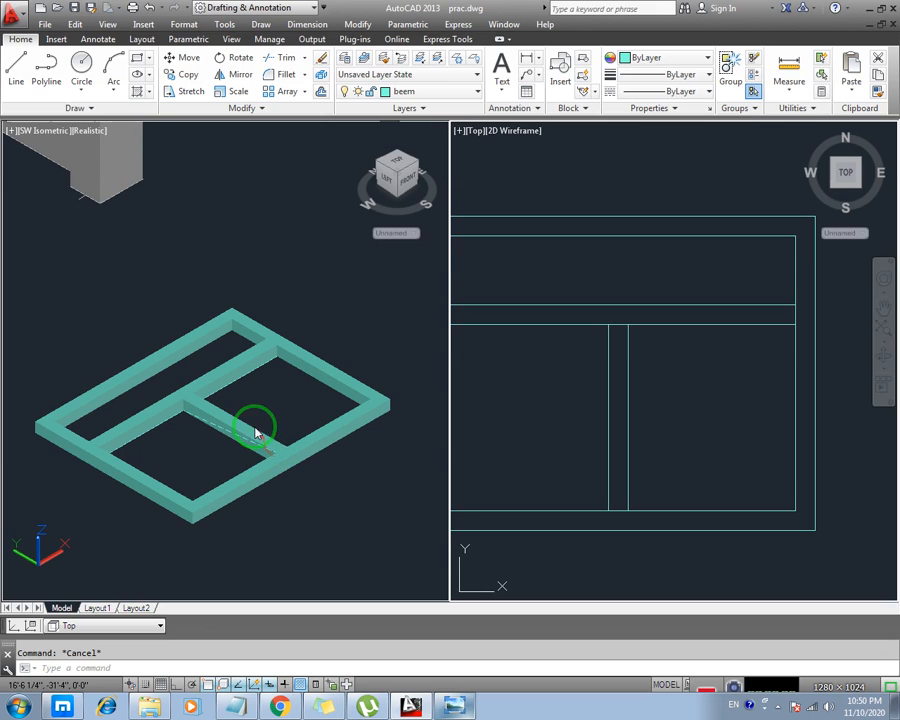
Try to draw a rectangle over the upper opening, starting from the frame's inner upper-left corner and ending at the crossbar's right end
scroll(599, 420, down, 3)
scroll(544, 416, up, 1)
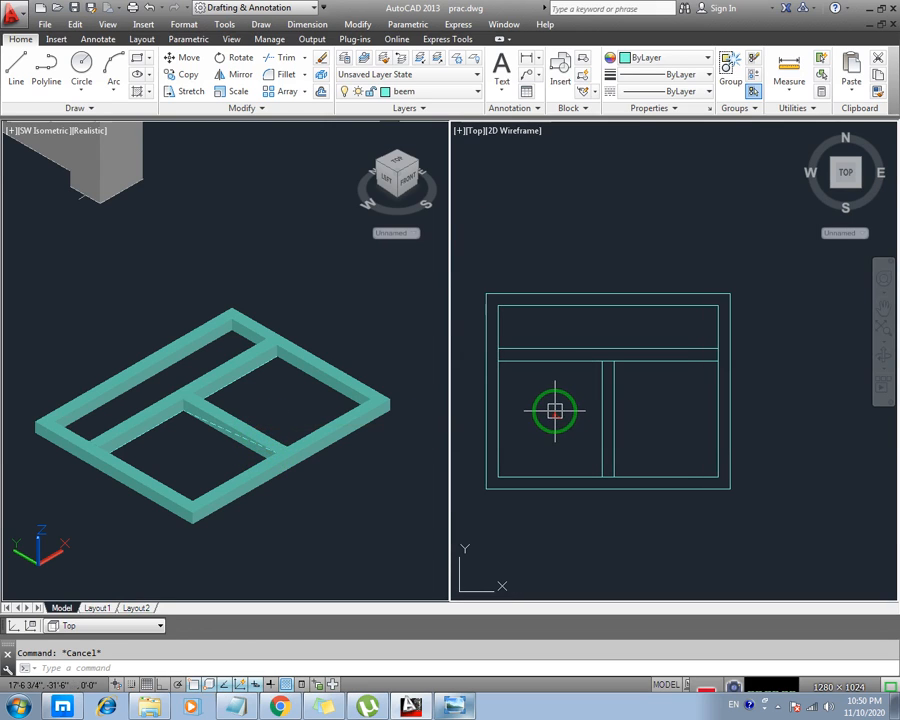
scroll(539, 382, up, 2)
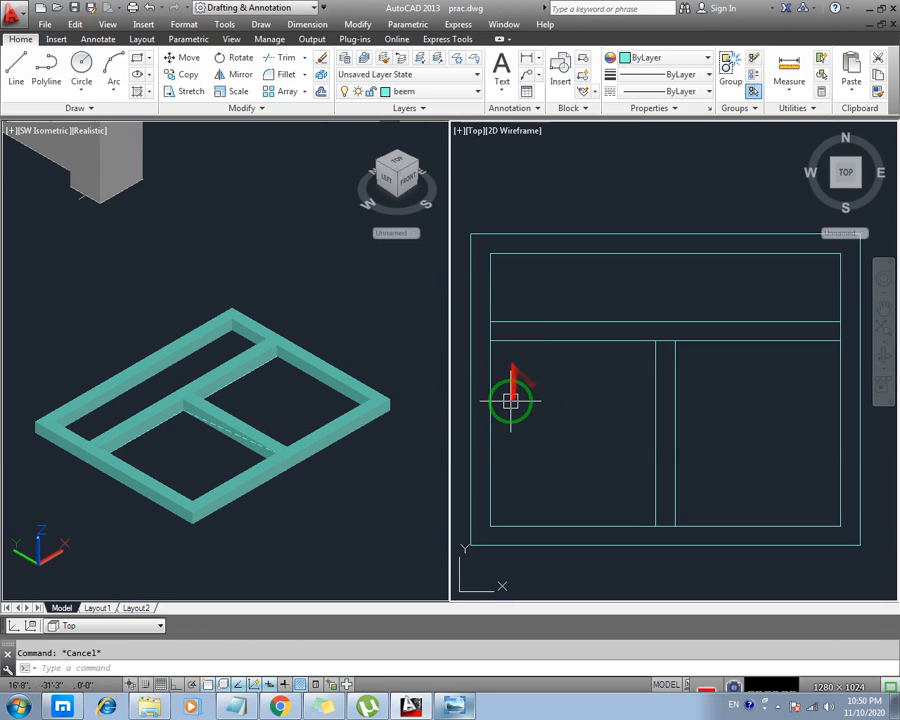
middle_drag(567, 425, 560, 429)
text(c)
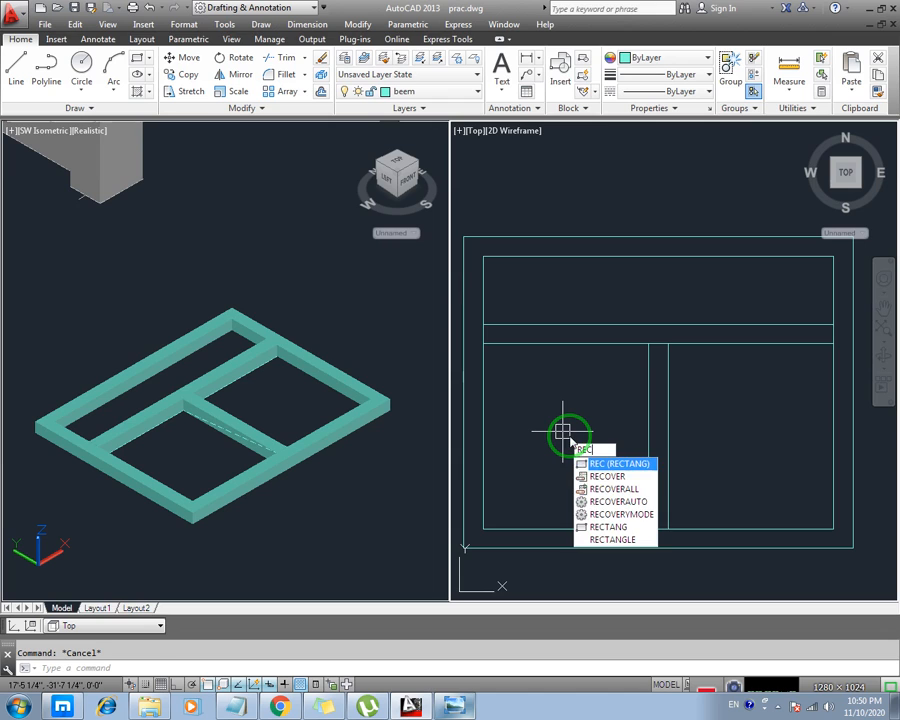
key(Return)
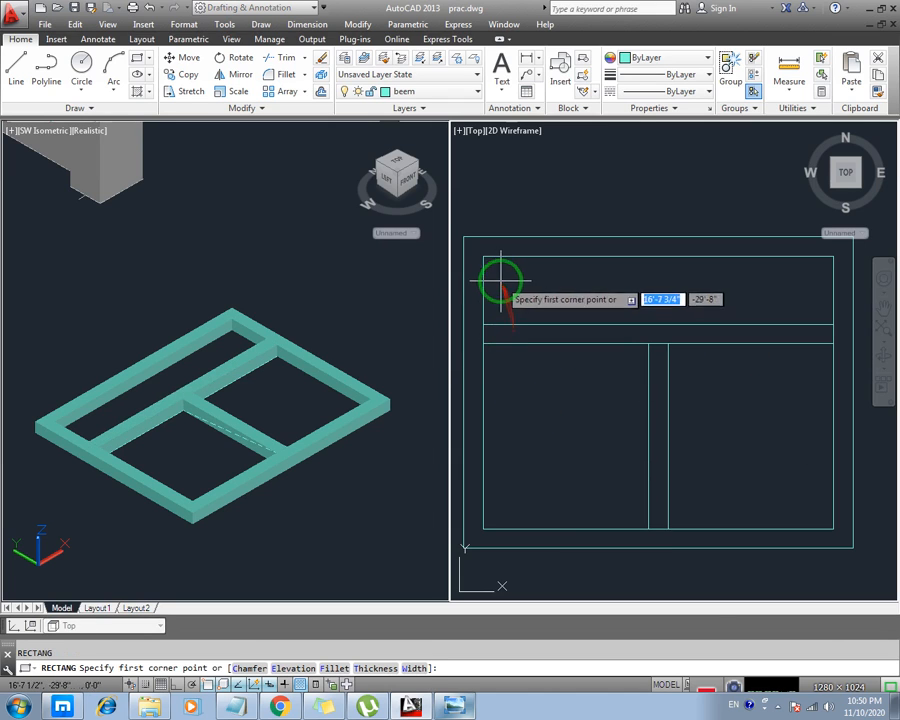
click(483, 256)
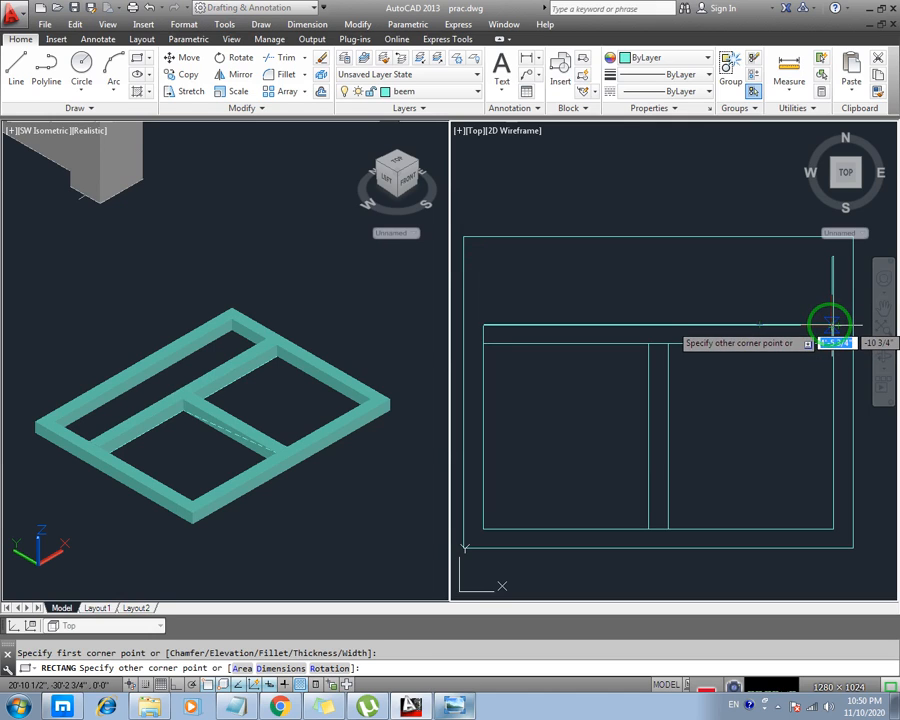
middle_drag(832, 325, 748, 330)
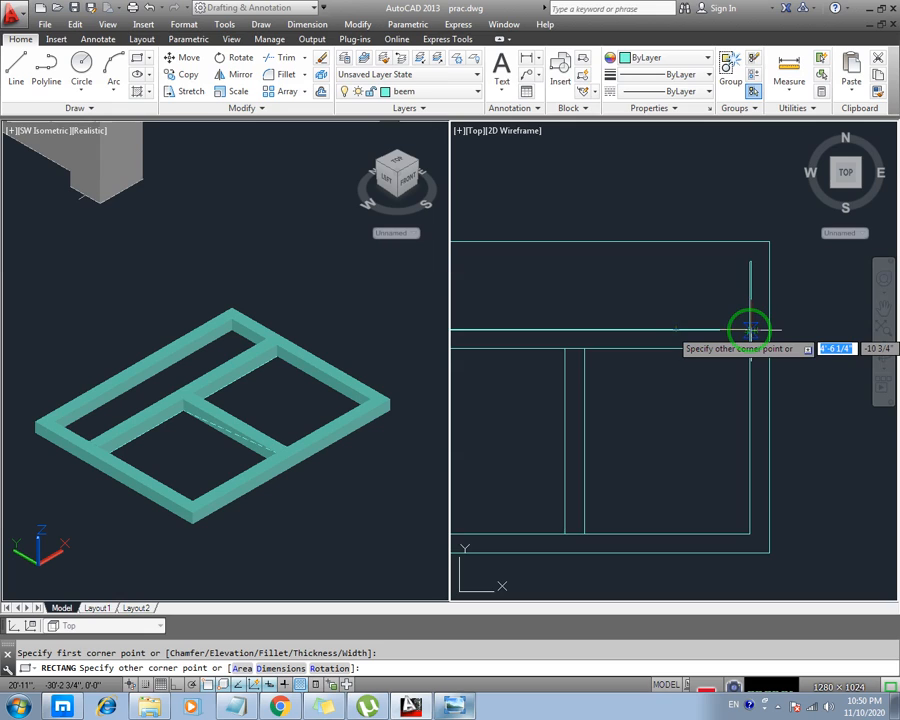
scroll(750, 328, up, 2)
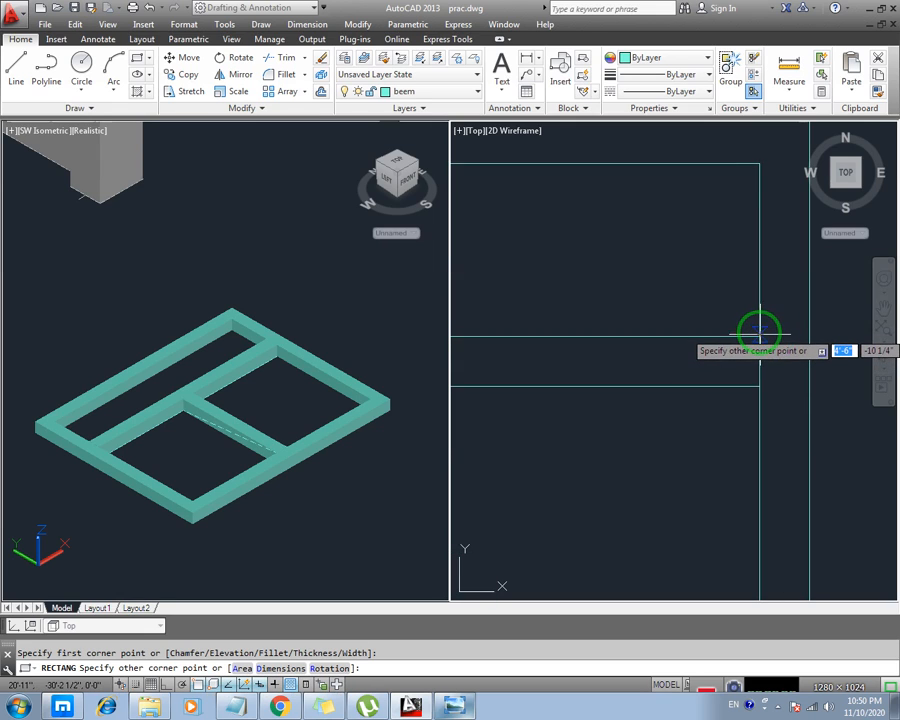
scroll(760, 335, down, 3)
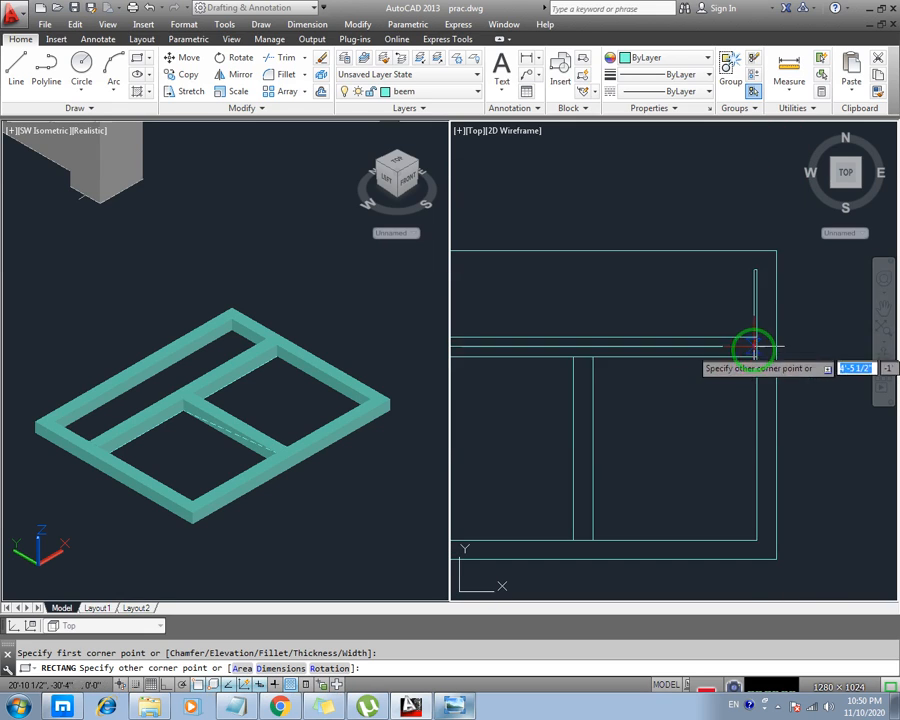
click(757, 339)
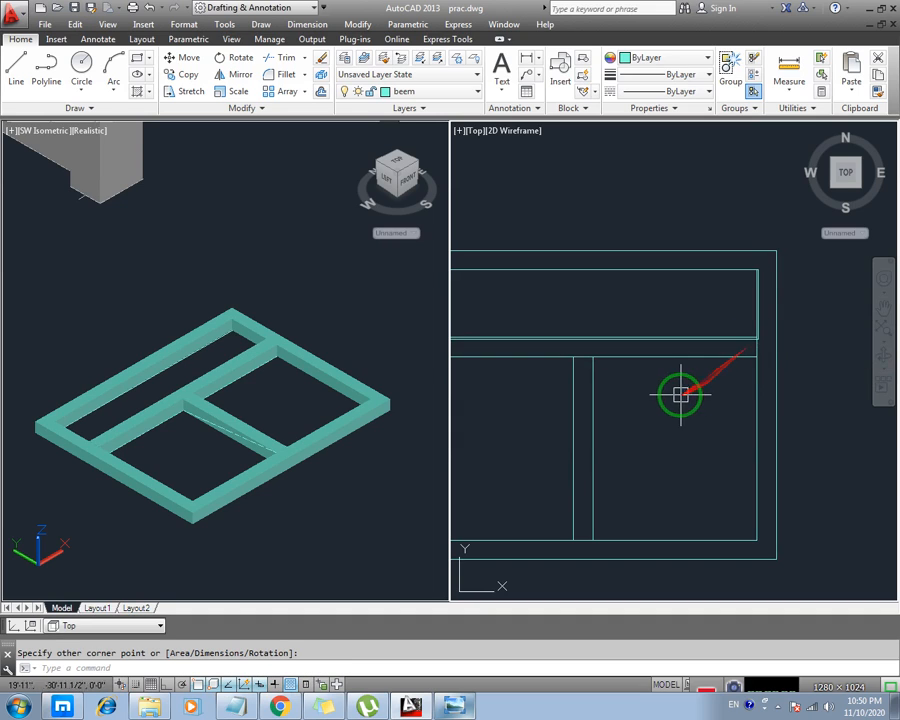
key(ctrl+z)
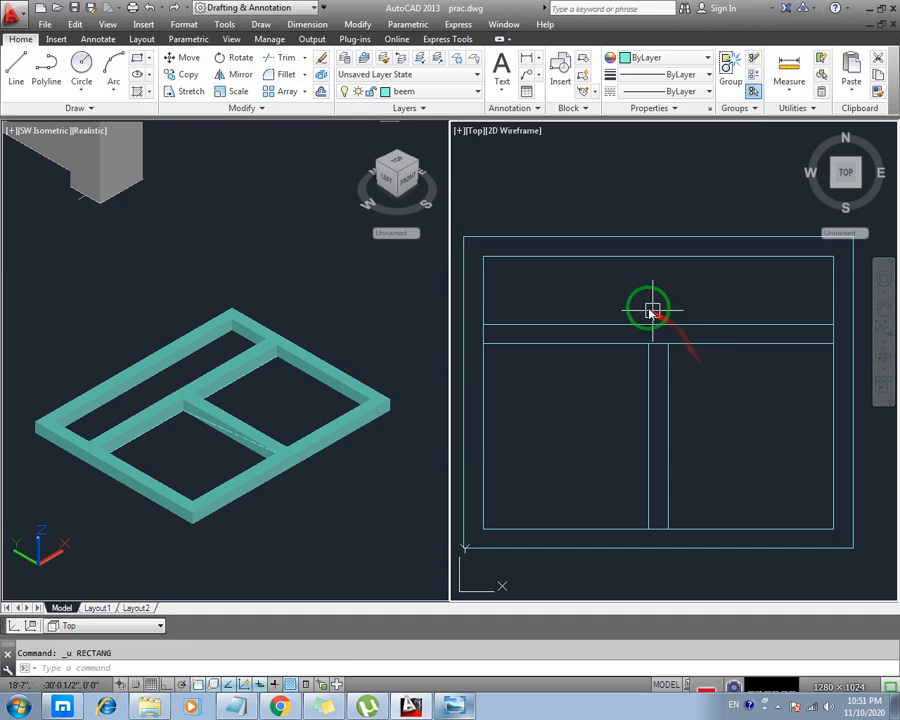
key(Escape)
Draw a rectangle filling the upper opening, from the crossbar's upper-left end to the frame's inner upper-right corner
middle_drag(582, 404, 602, 390)
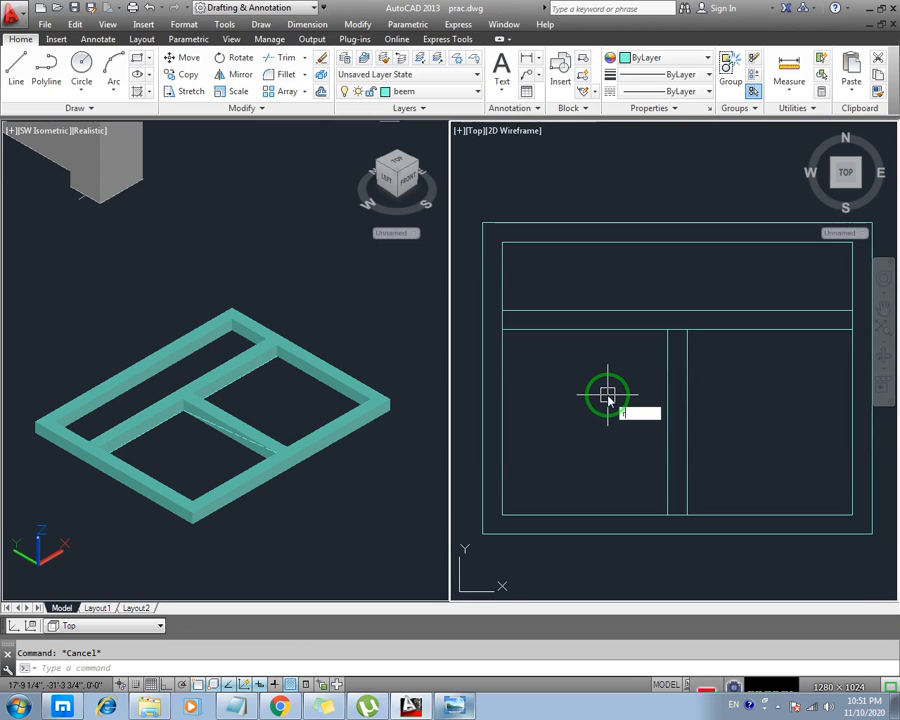
text(rec)
key(Return)
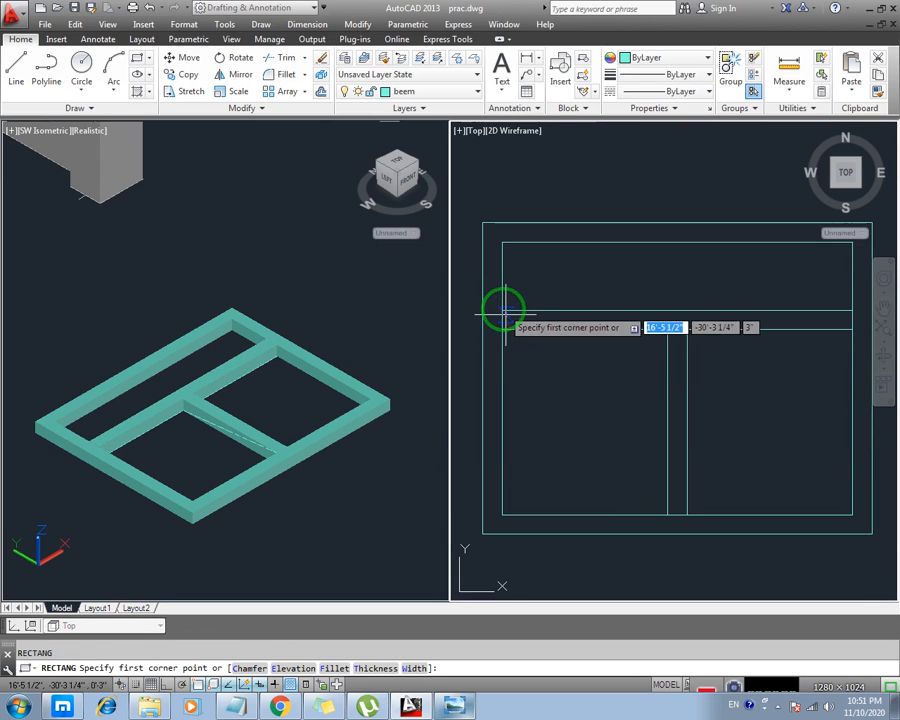
click(506, 311)
middle_drag(680, 273, 548, 324)
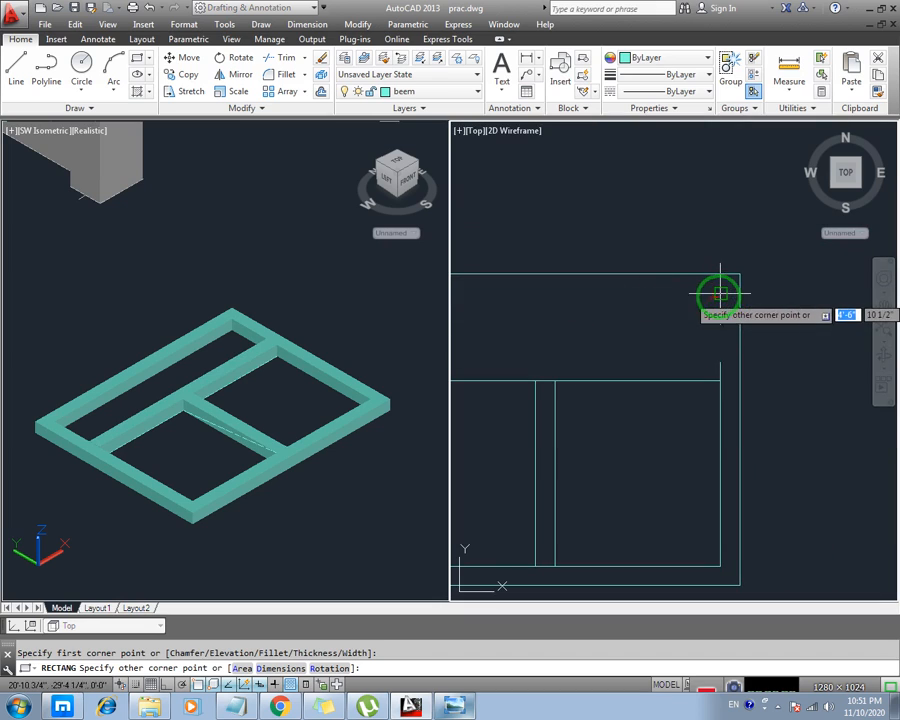
click(720, 295)
middle_drag(610, 334, 686, 304)
scroll(597, 287, down, 2)
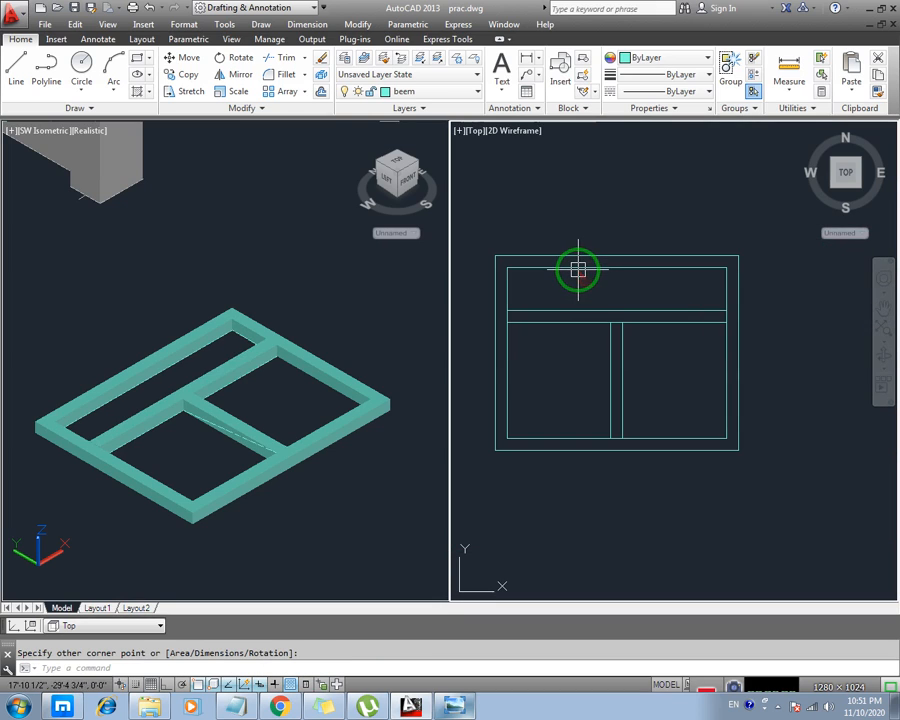
Extrude the upper opening's rectangle to a height of 1"
click(567, 267)
text(e)
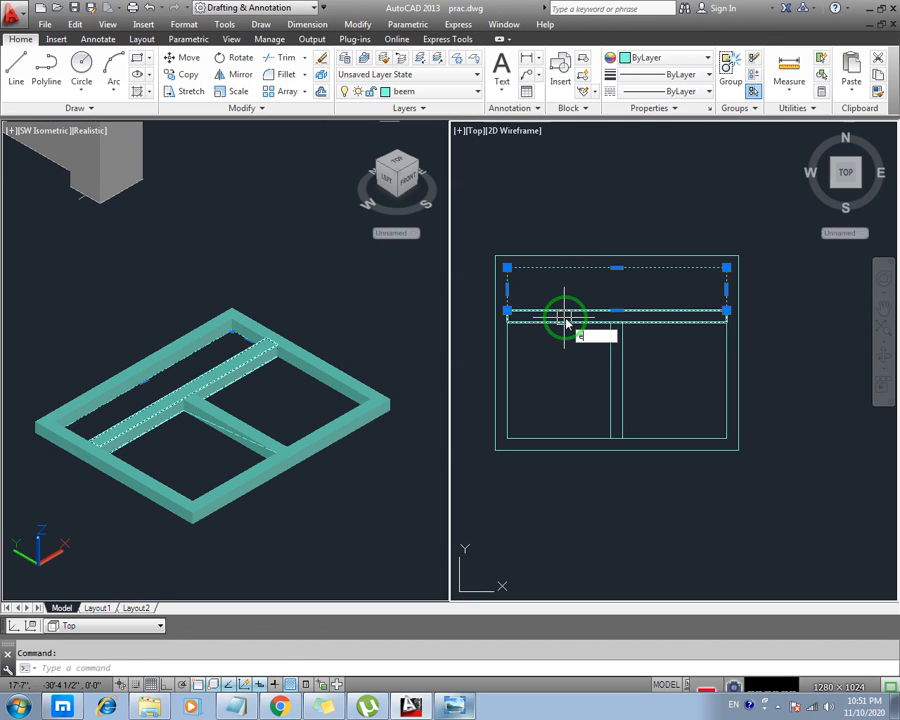
key(Return)
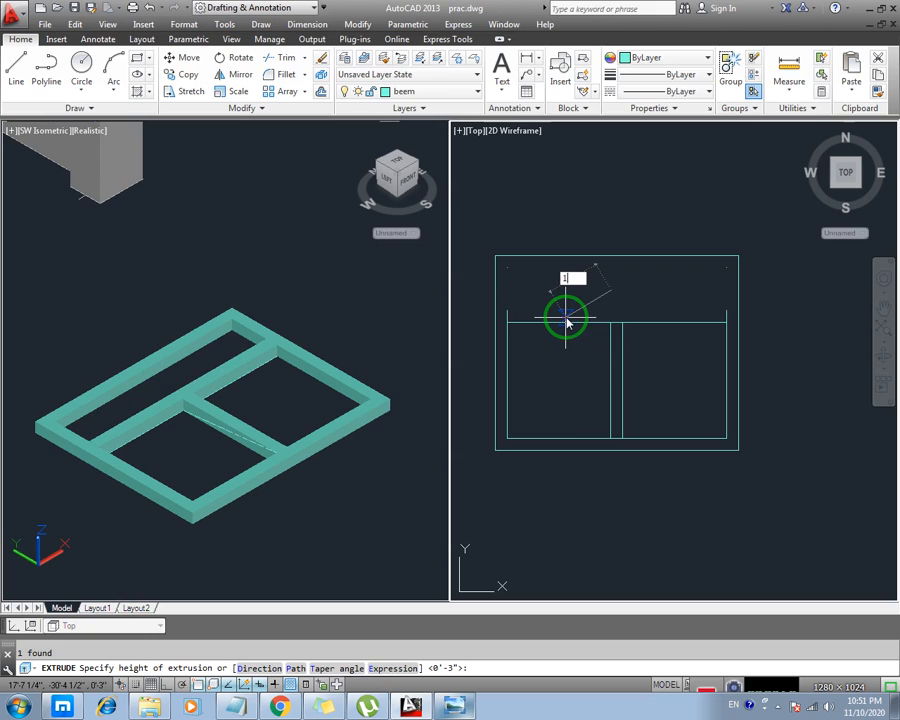
key(Return)
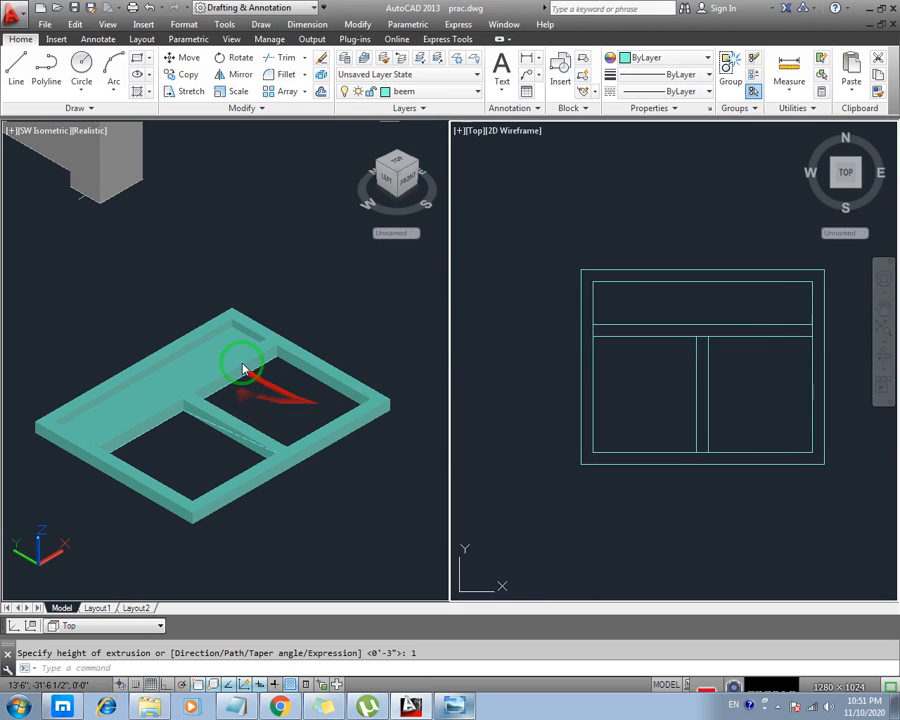
middle_drag(634, 361, 592, 362)
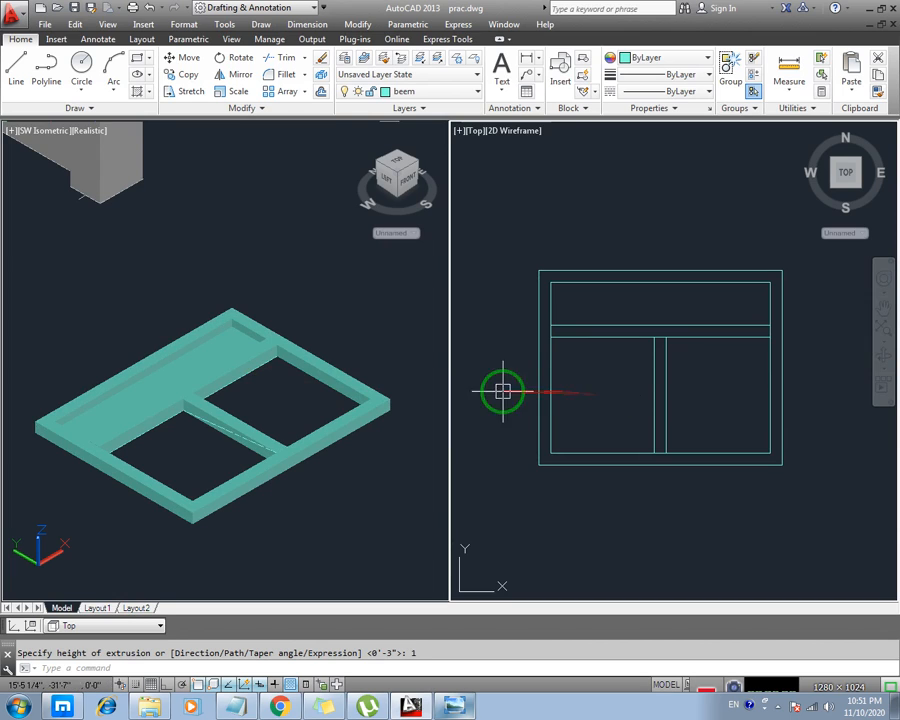
Switch the workspace to 3D Basics
click(339, 288)
mouse_move(286, 364)
middle_down()
mouse_move(306, 347)
mouse_move(293, 348)
middle_up()
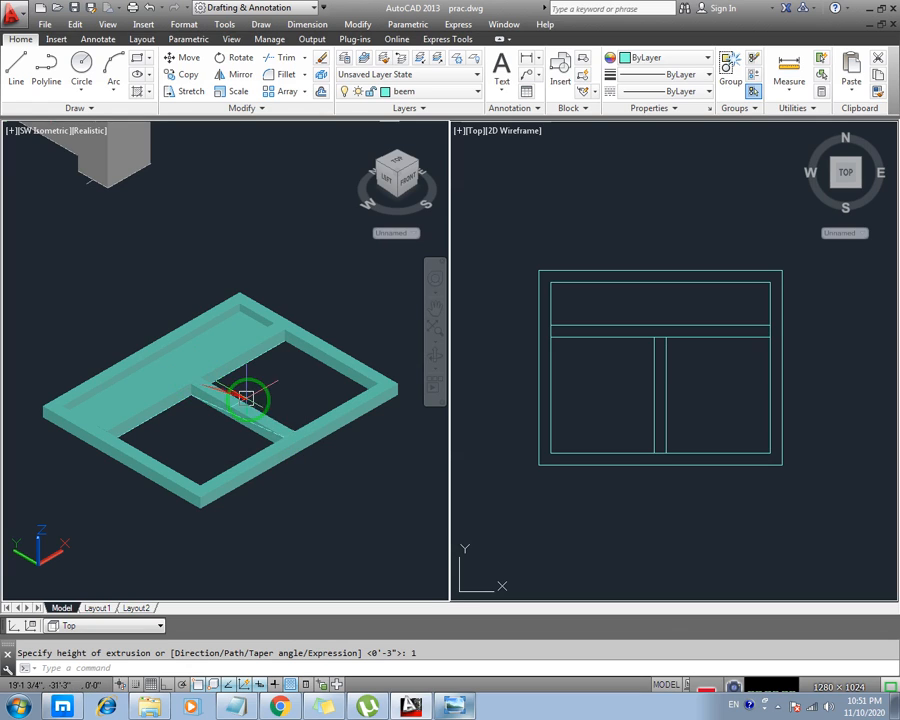
click(262, 9)
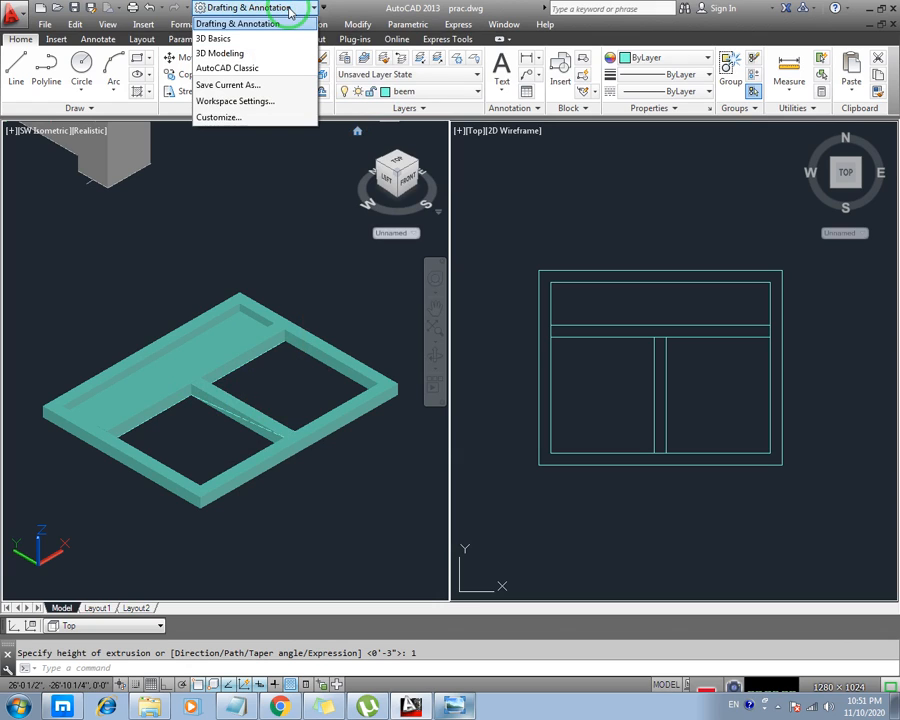
click(229, 45)
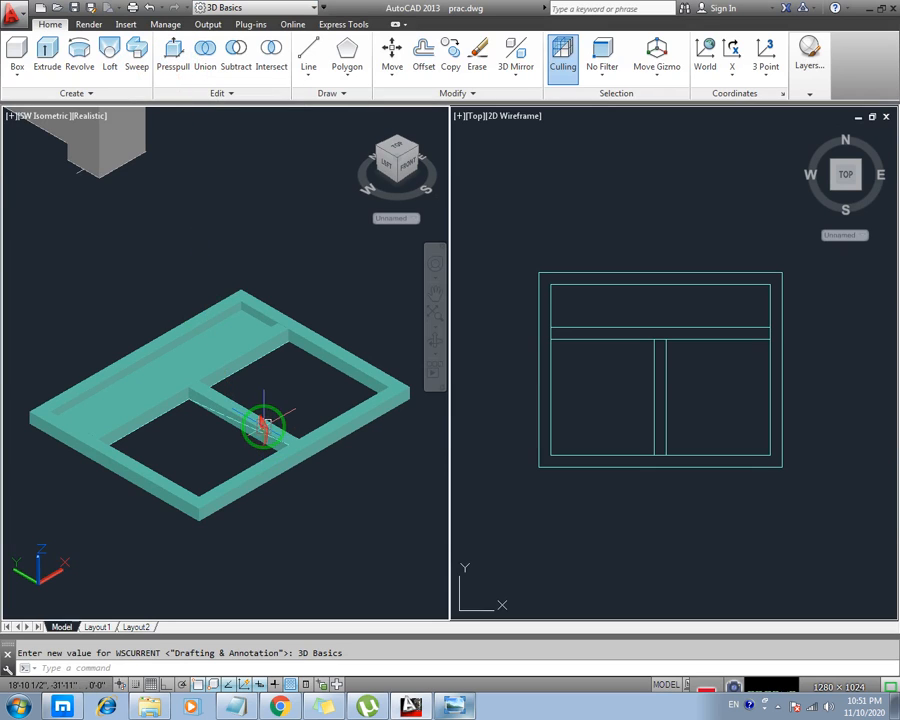
Presspull the two lower openings on either side of the vertical divider into panels 1" high
click(173, 52)
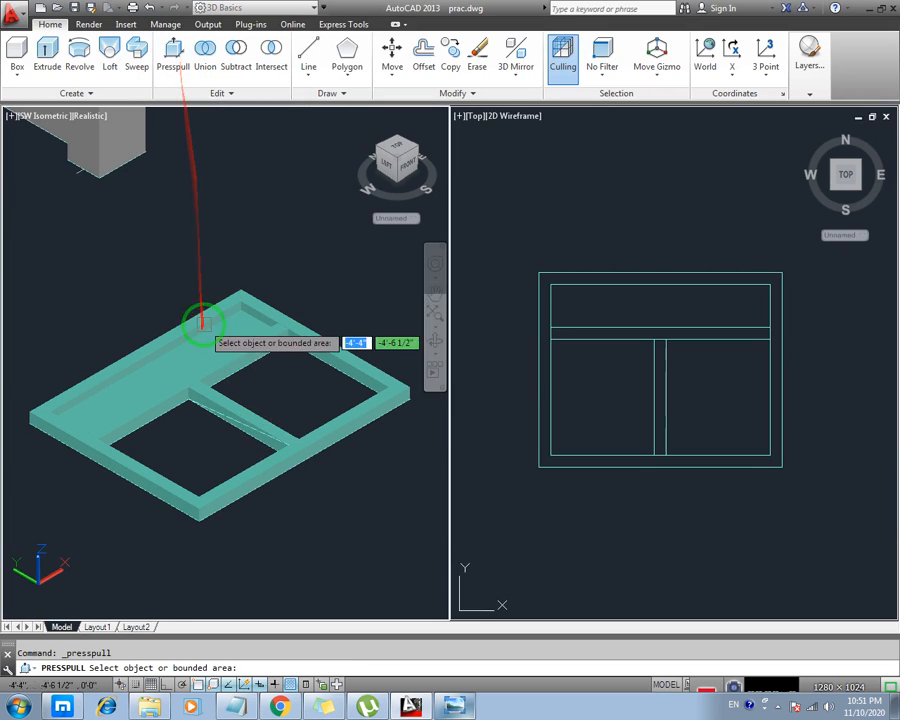
click(188, 454)
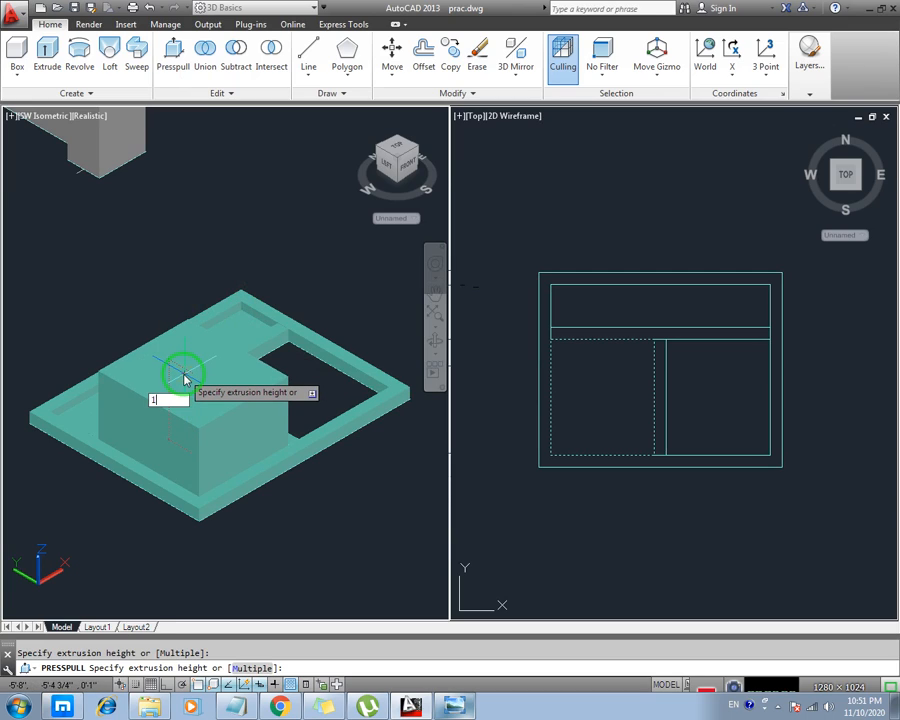
text(1)
key(Return)
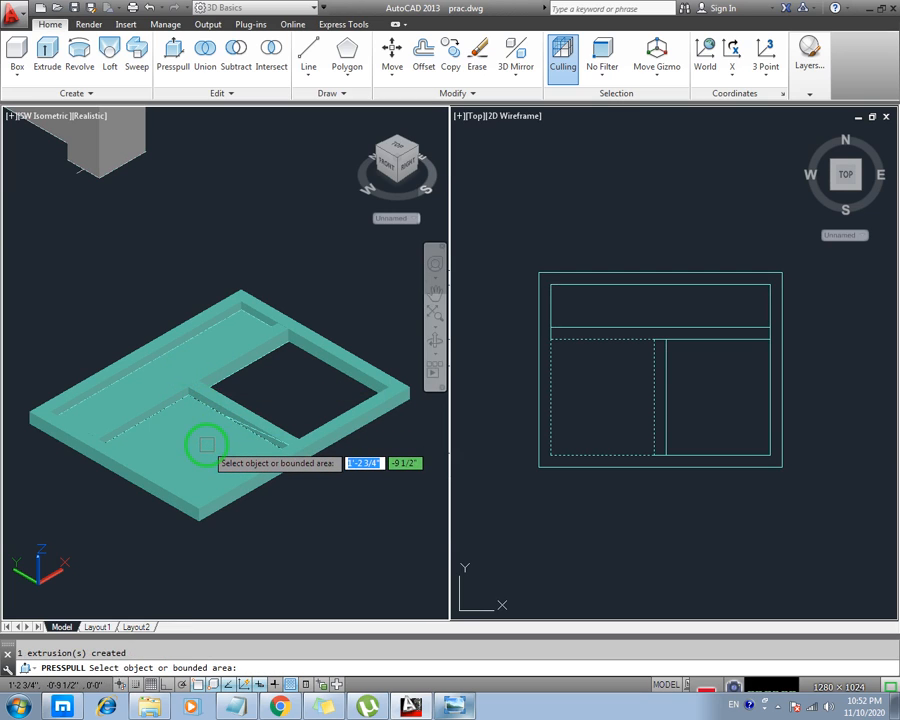
click(298, 392)
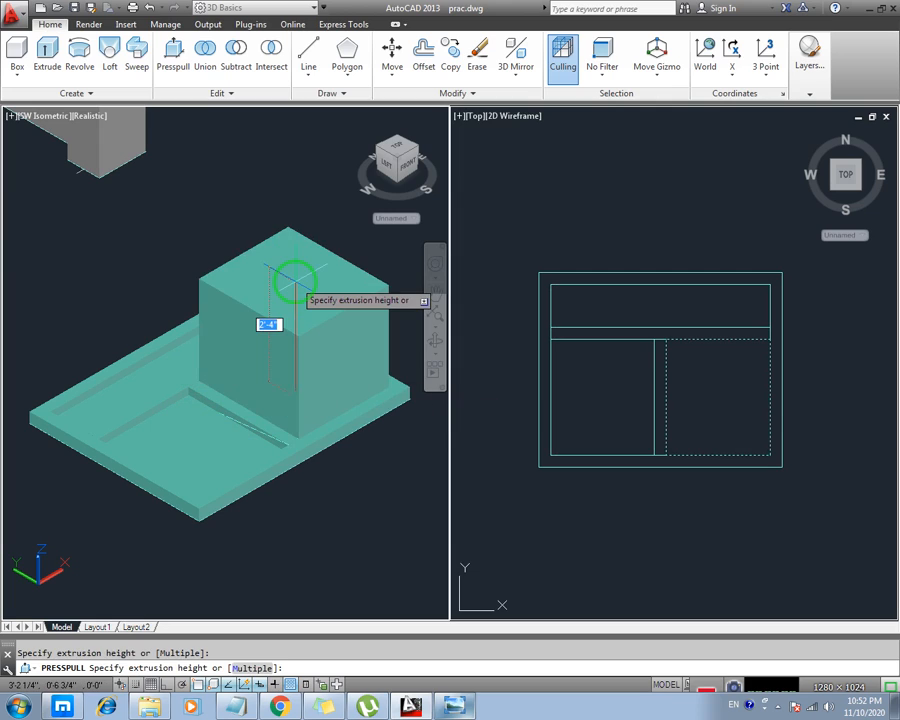
text(1)
key(Return)
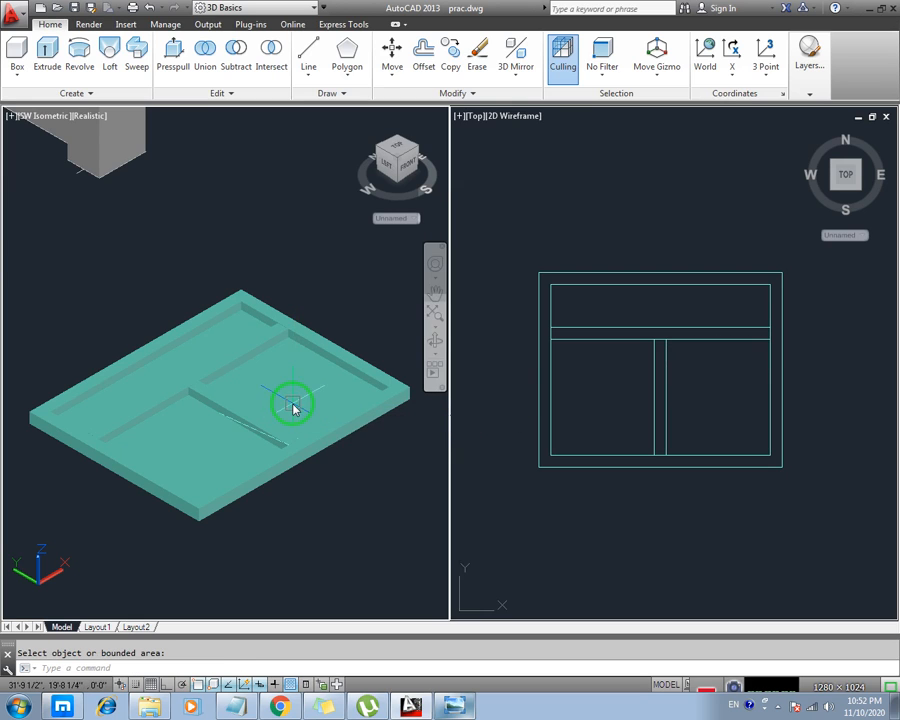
key(Escape)
Switch the workspace back to Drafting & Annotation
click(287, 393)
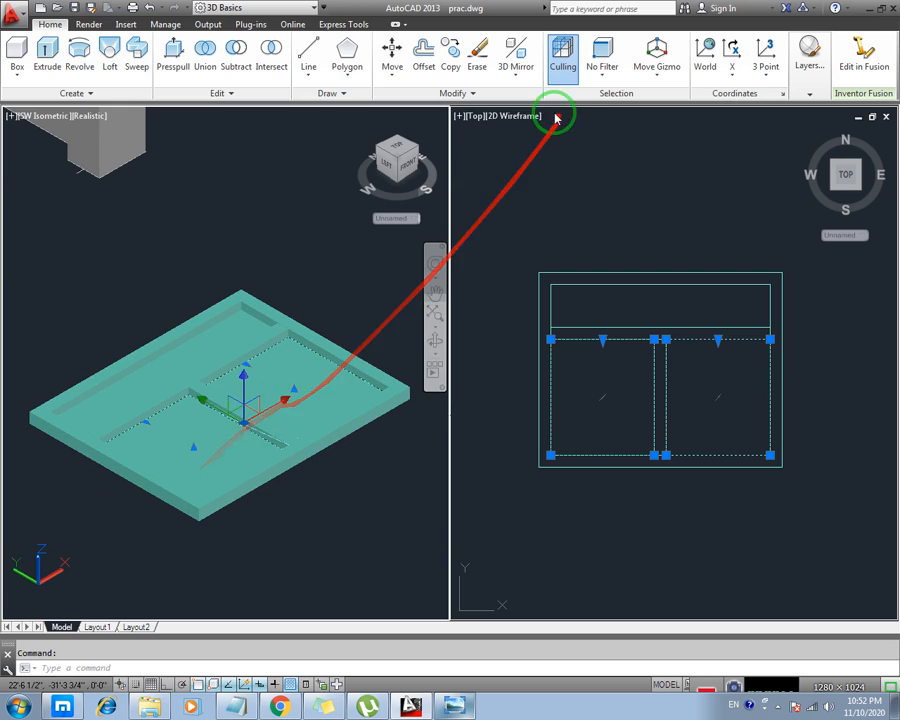
click(306, 8)
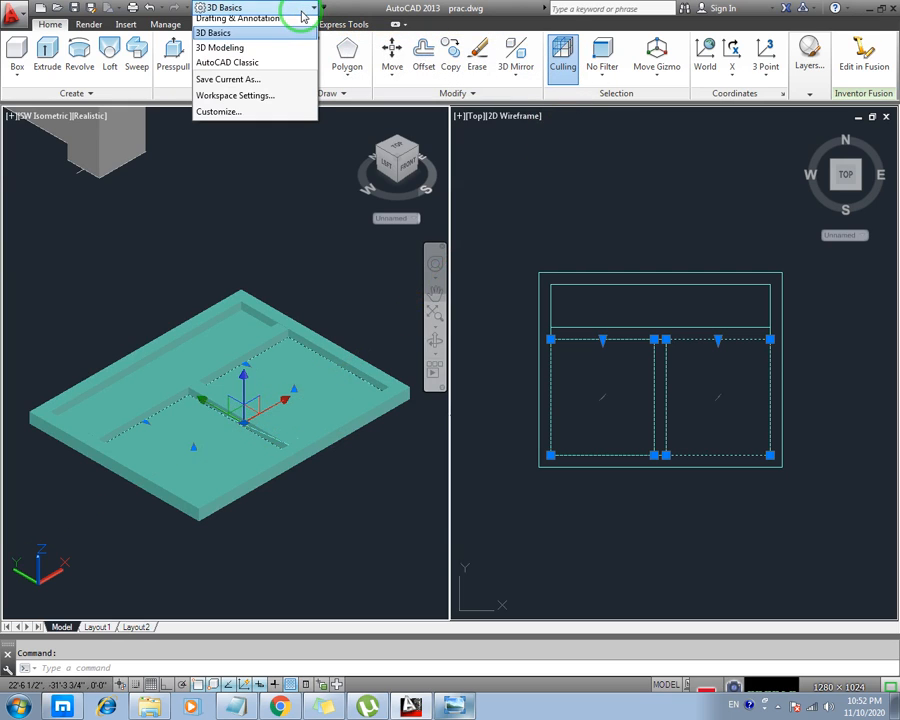
click(254, 24)
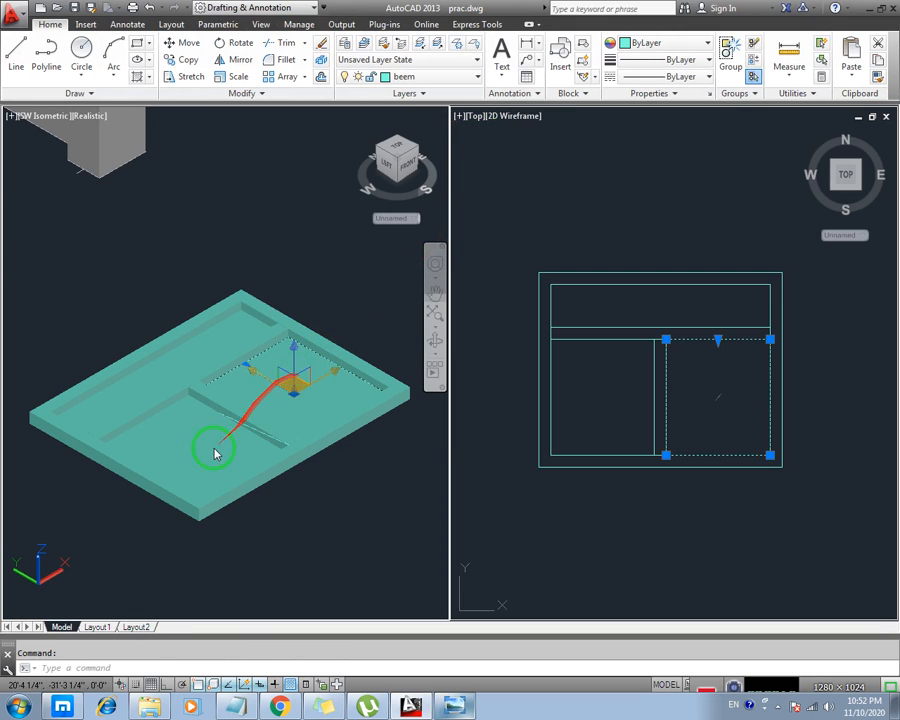
Change the colour of the two lower window panels to Color 161
click(293, 384)
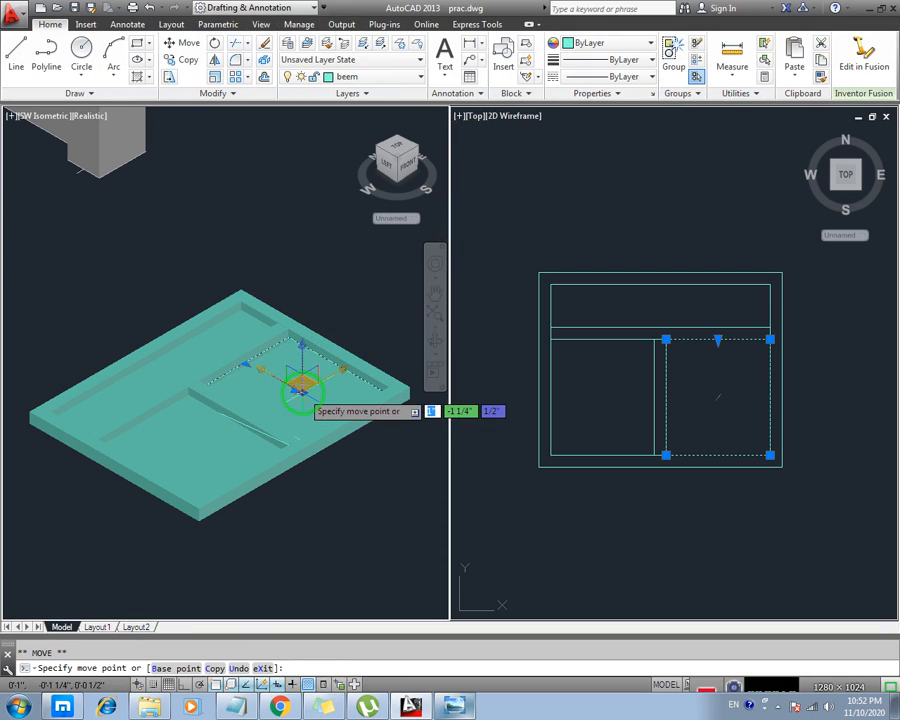
key(Escape)
click(212, 438)
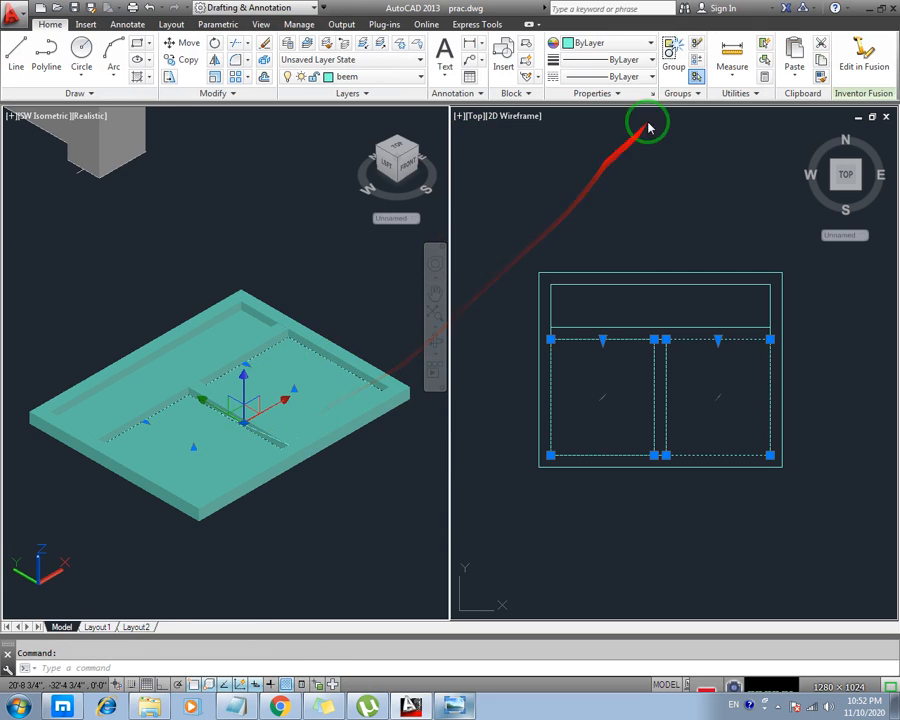
click(620, 43)
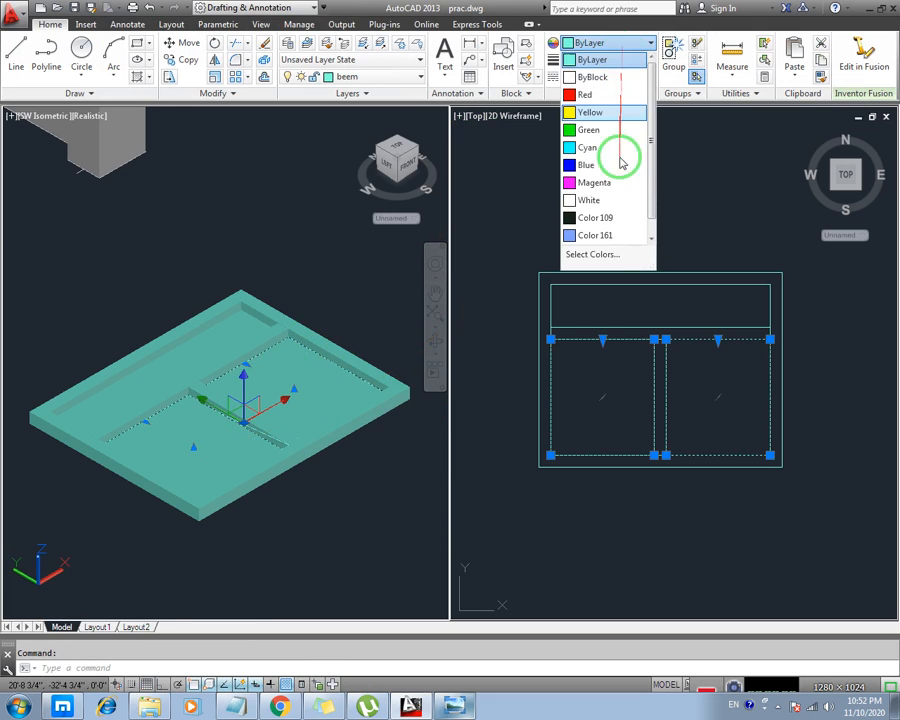
click(610, 236)
key(Escape)
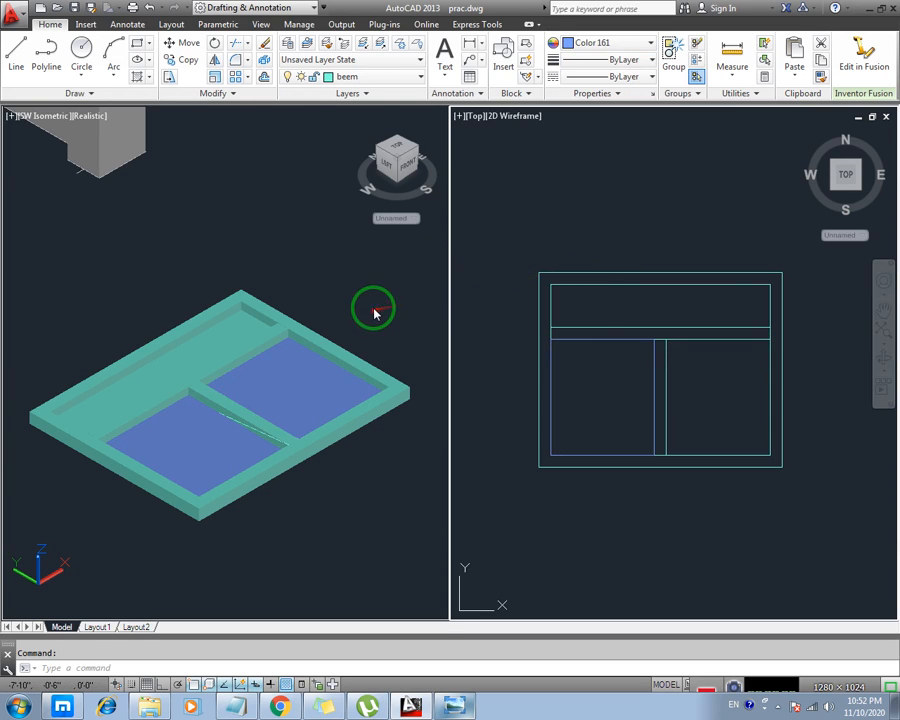
Change the colour of the window's upper panel to index colour 248
middle_drag(331, 319, 399, 322)
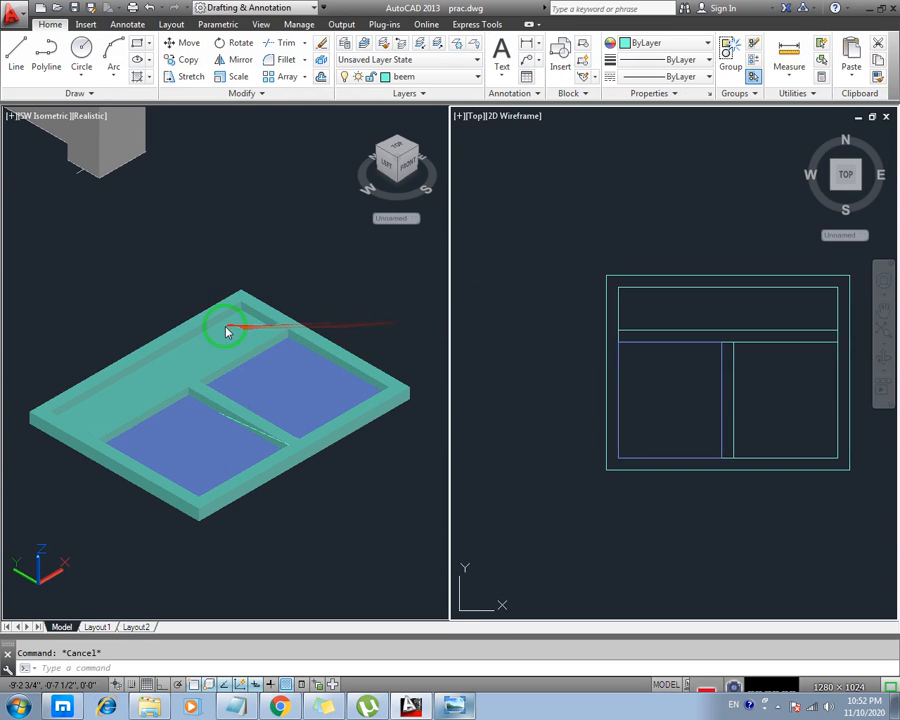
click(220, 331)
click(207, 344)
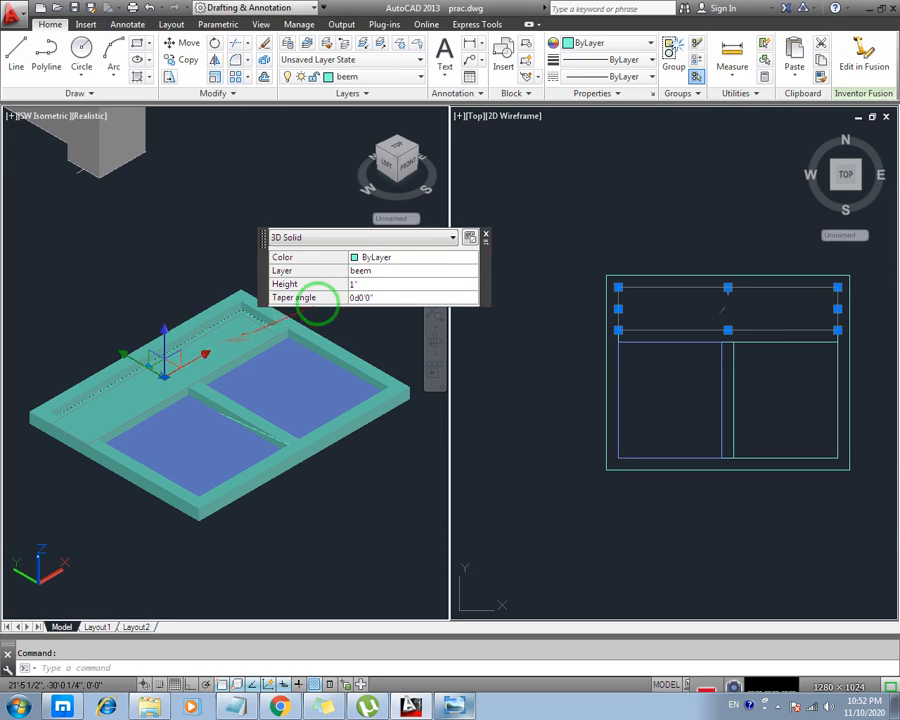
click(612, 48)
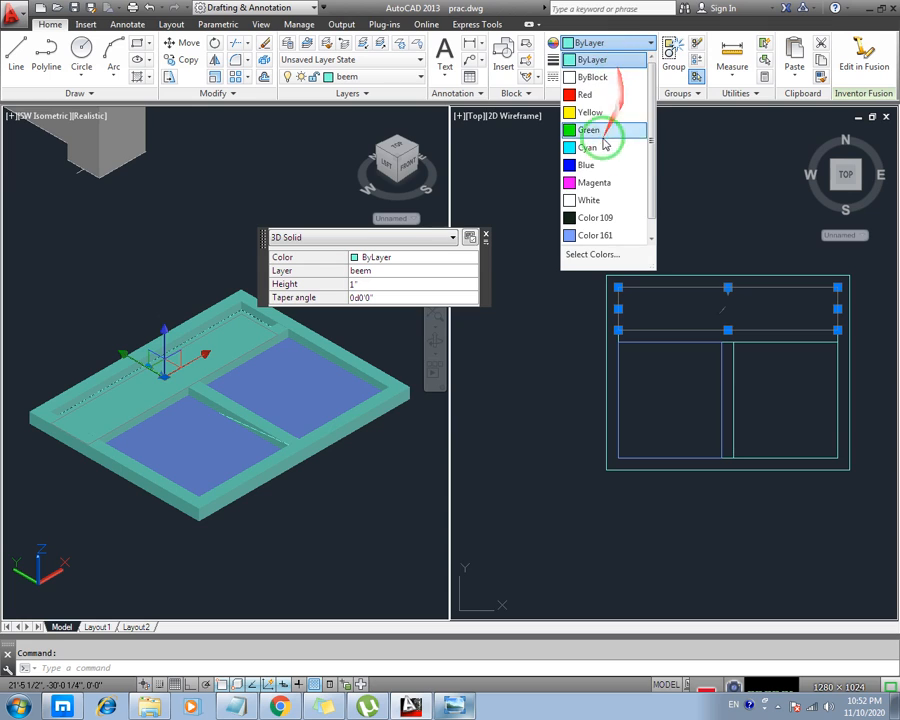
click(592, 254)
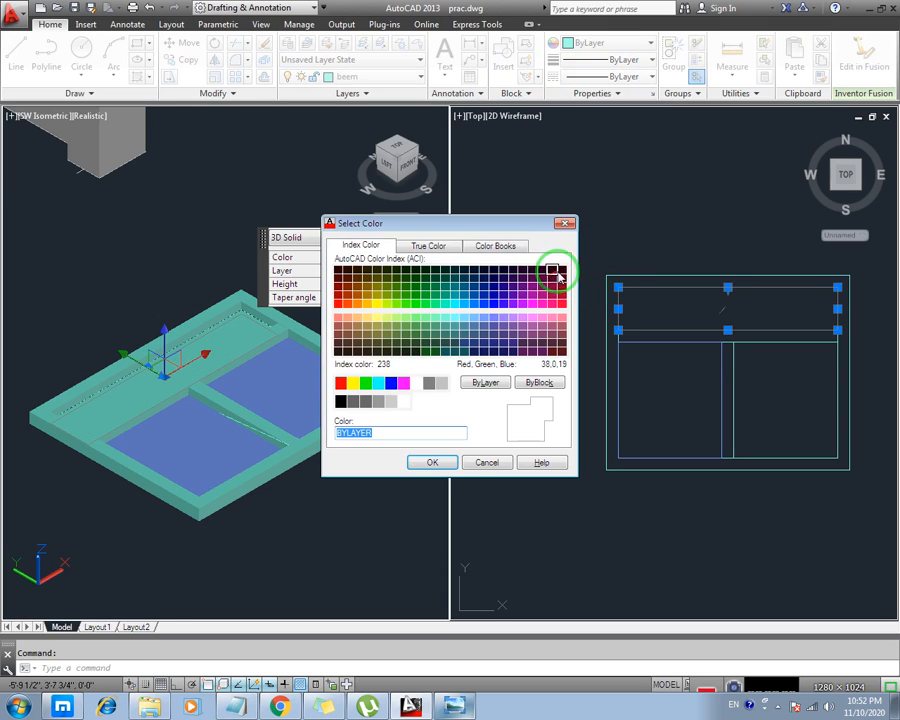
click(561, 271)
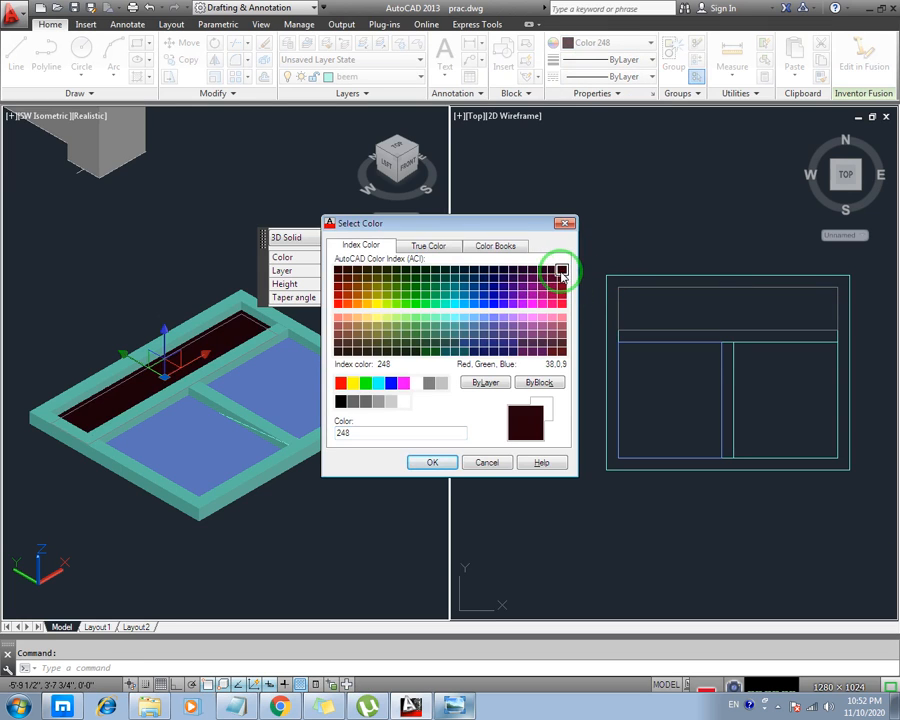
click(446, 464)
key(Escape)
Switch the model space to a single viewport showing the realistic isometric view
scroll(378, 310, down, 2)
middle_drag(360, 313, 340, 308)
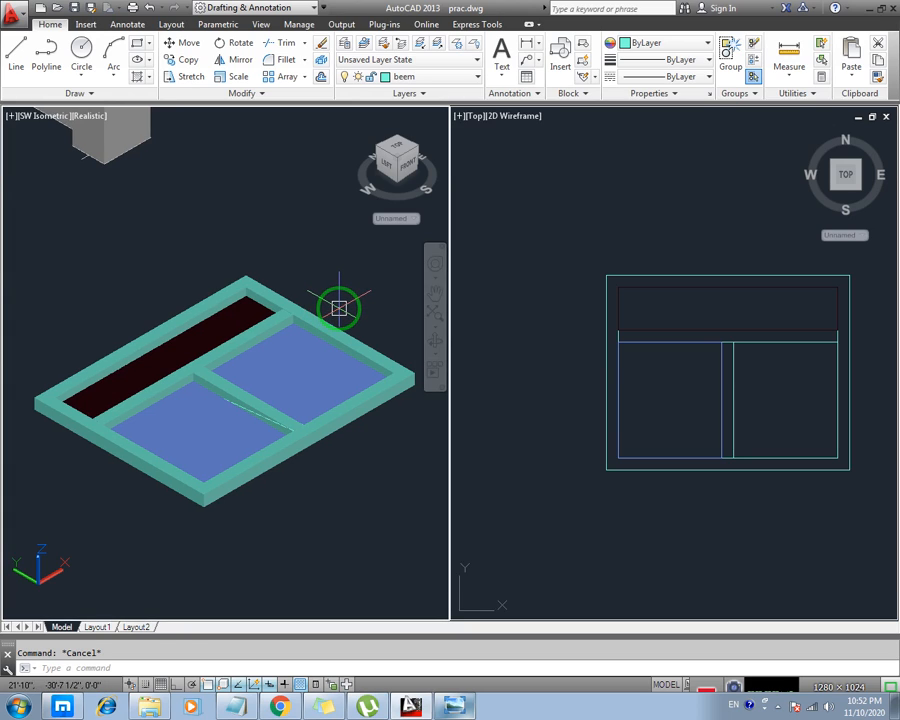
text(pord)
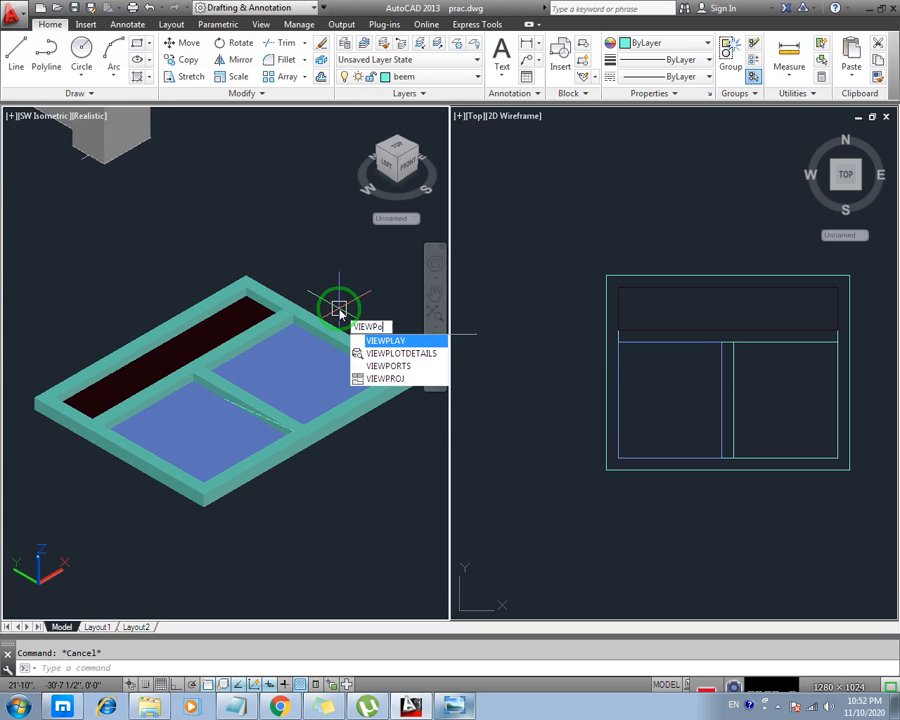
key(Return)
key(Escape)
text(viewpo)
key(Escape)
text(viewport)
key(Return)
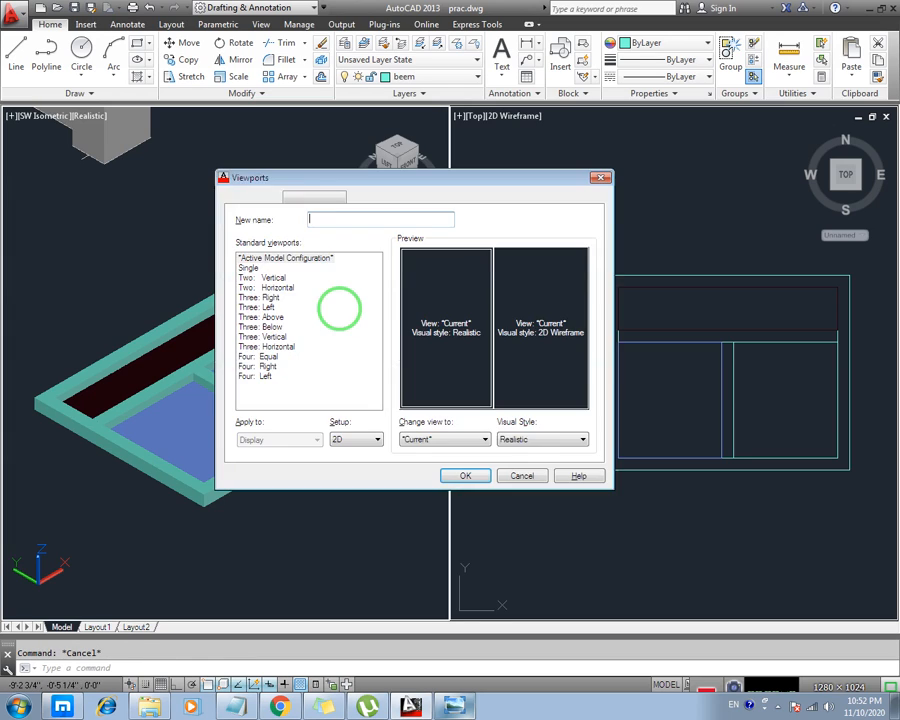
click(248, 268)
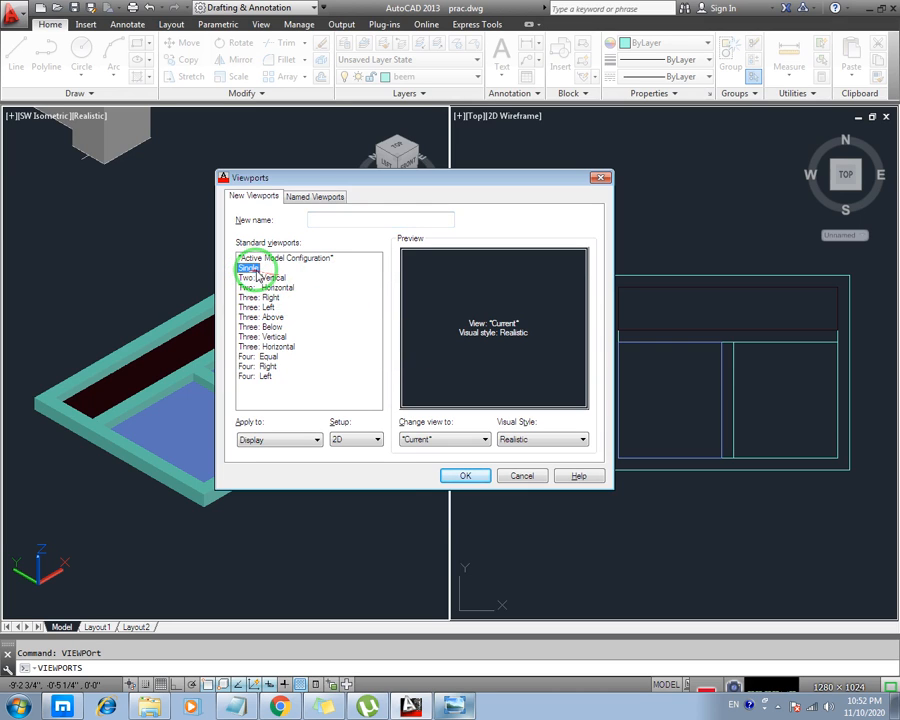
click(465, 475)
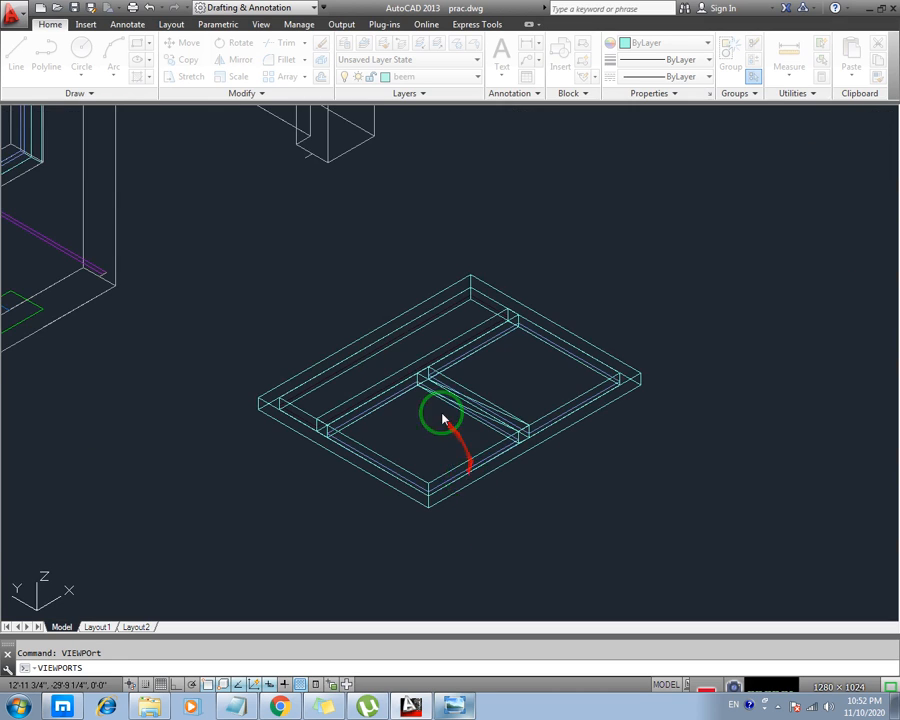
key(Escape)
Rotate the whole flat window 270° about the X axis with 3D Rotate and Ortho on, so that it stands upright
scroll(437, 414, down, 2)
middle_drag(385, 420, 451, 415)
middle_drag(270, 415, 339, 432)
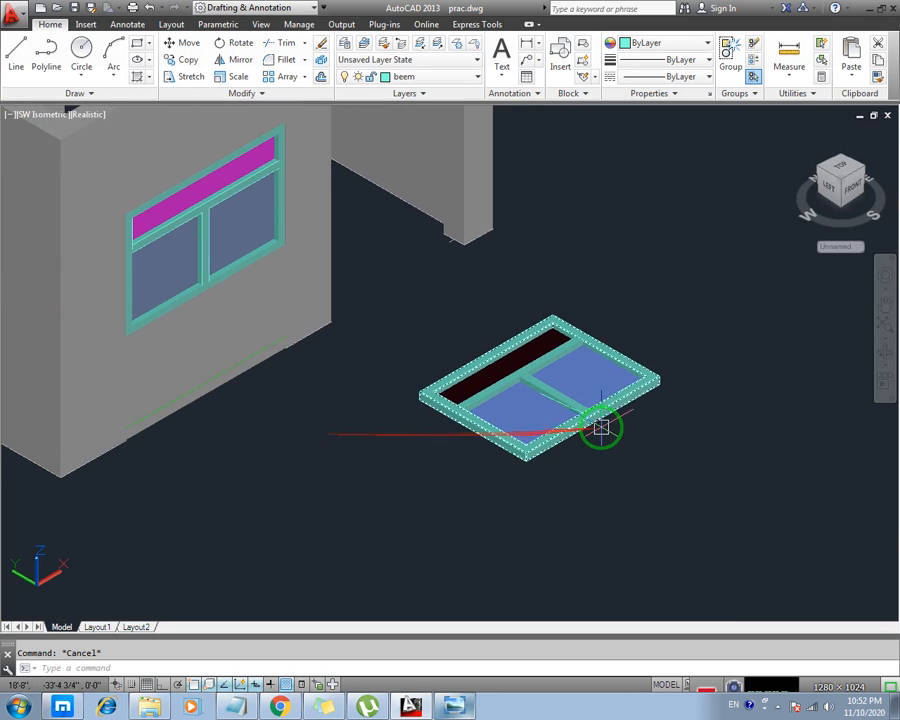
click(661, 313)
click(431, 485)
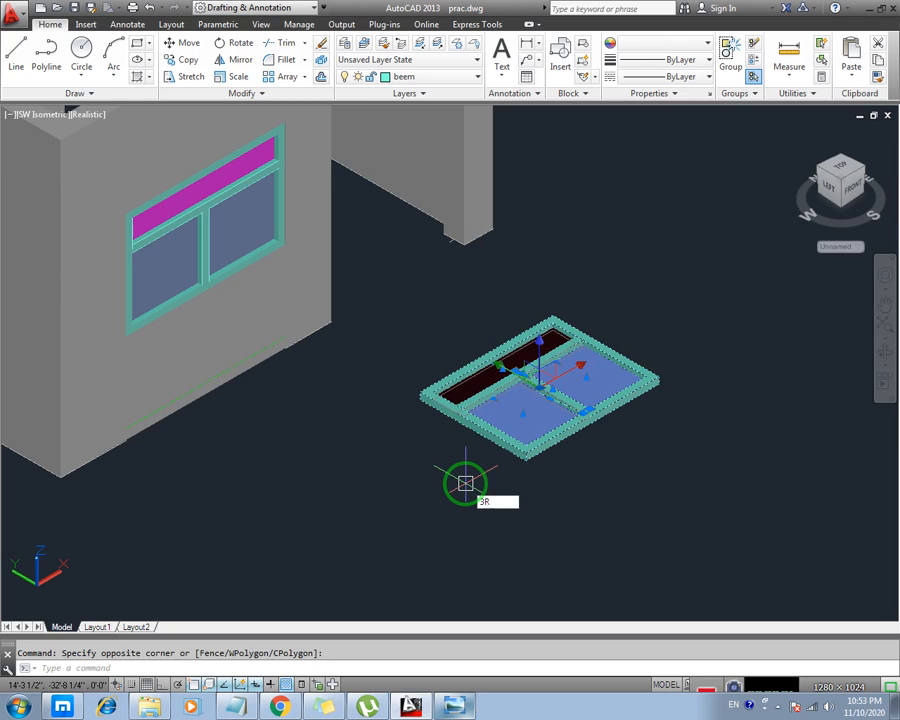
key(Return)
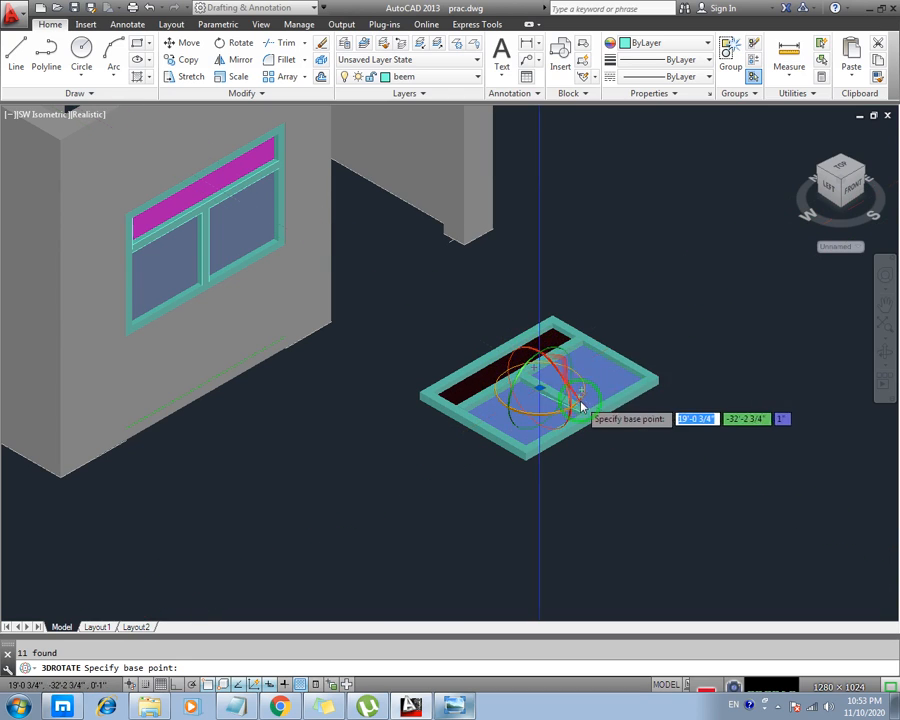
click(546, 357)
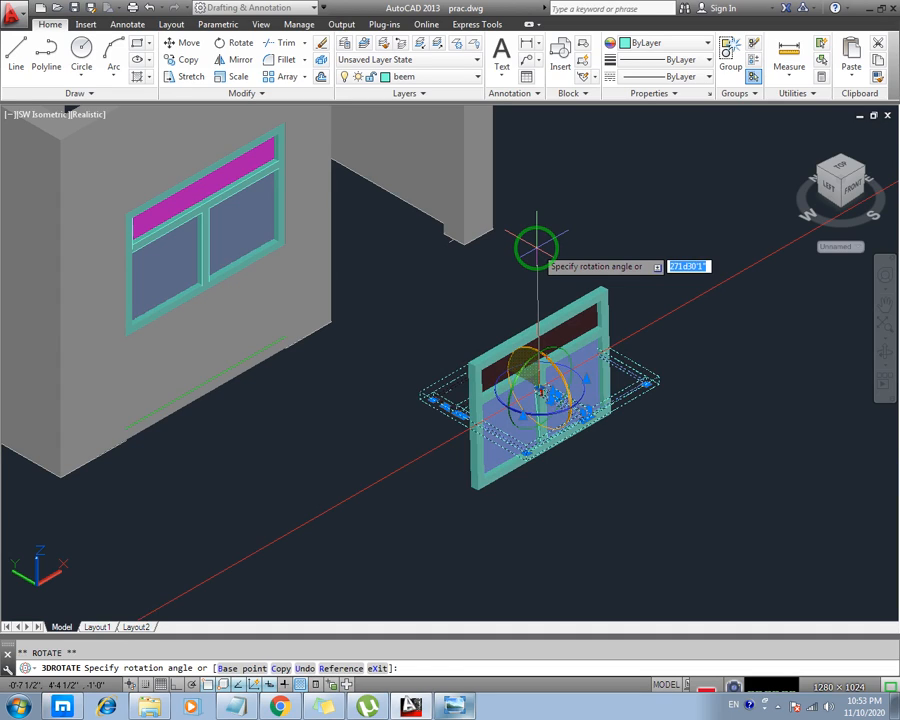
key(F8)
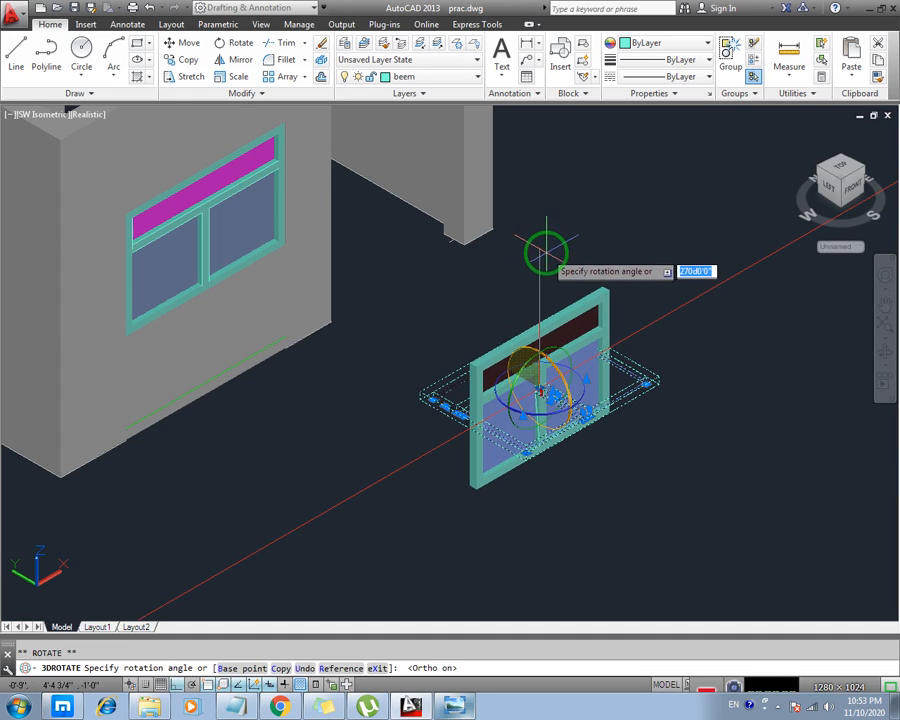
click(546, 229)
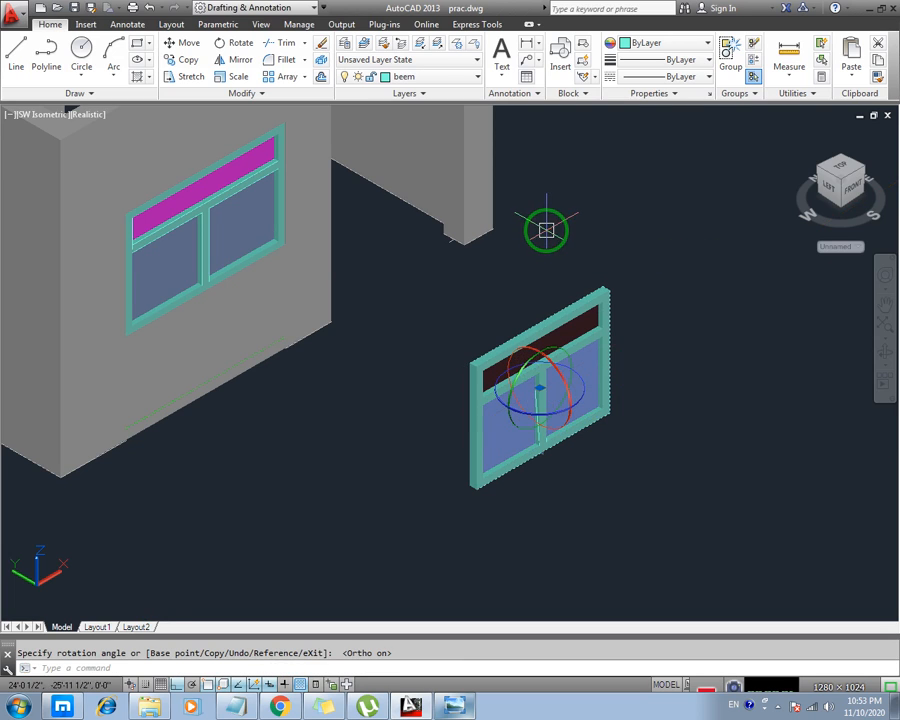
Rotate the upright window 90° about the vertical Z axis to match the direction of the wall with the empty opening
middle_drag(368, 386, 512, 378)
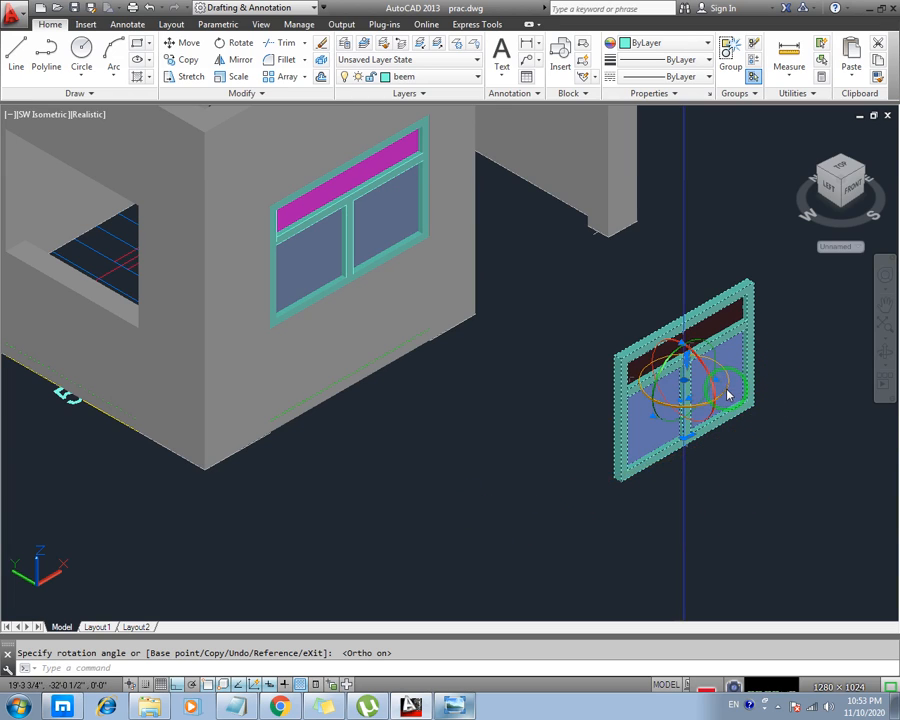
click(728, 396)
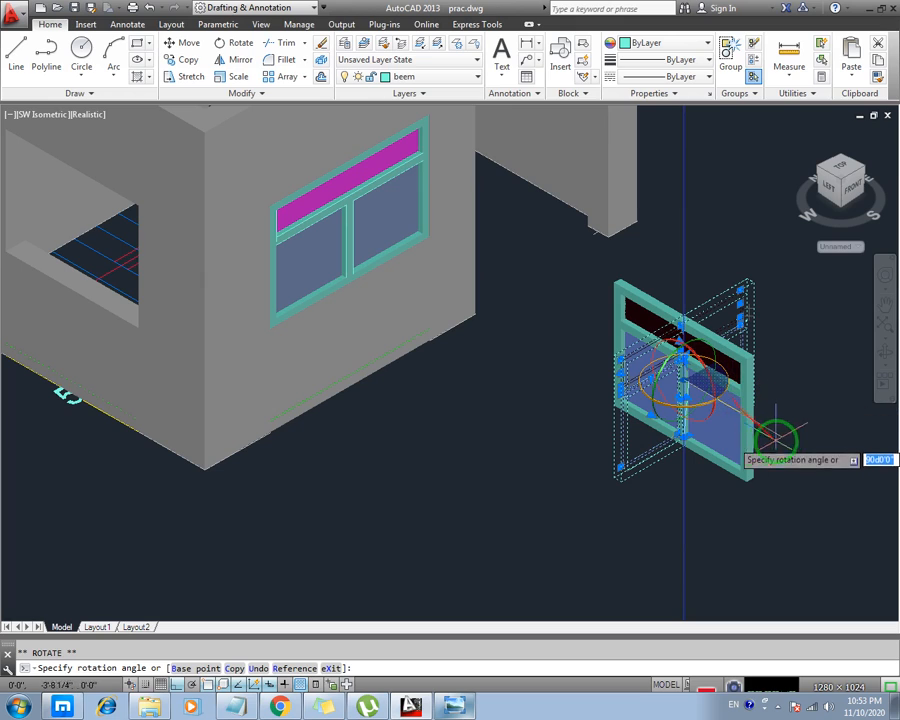
click(874, 486)
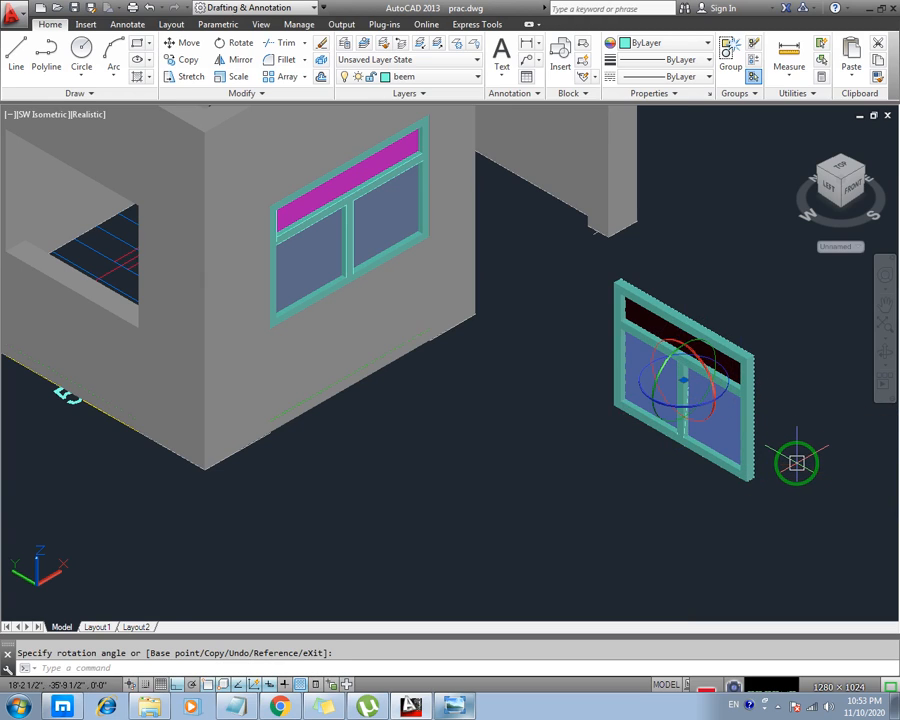
key(Escape)
Copy the whole window from its lower front corner to the matching corner of the empty opening beside the already fitted window, with Ortho off
scroll(806, 440, down, 4)
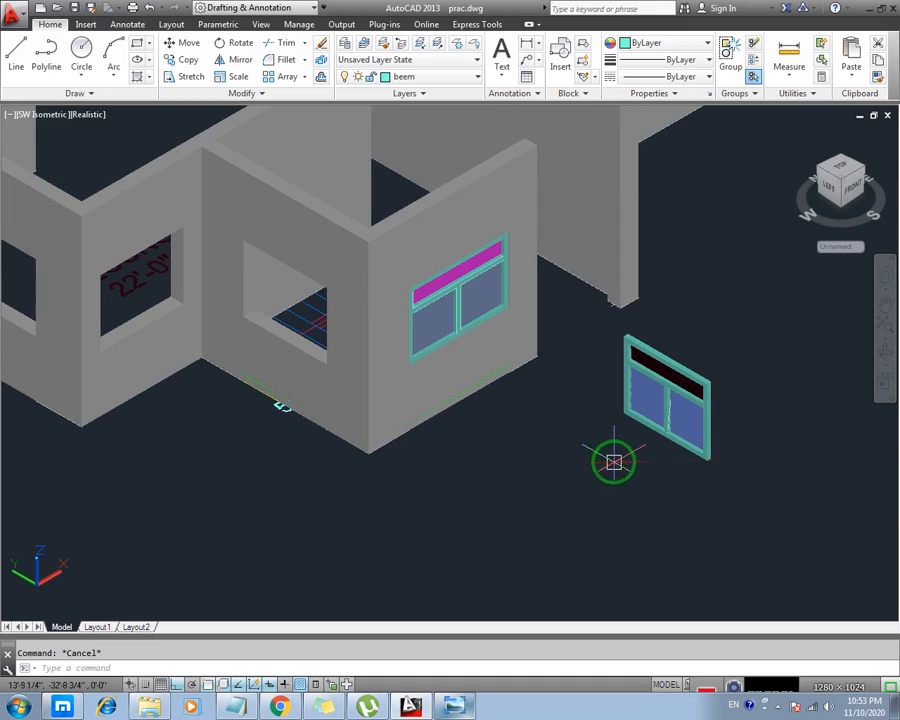
middle_drag(609, 481, 581, 499)
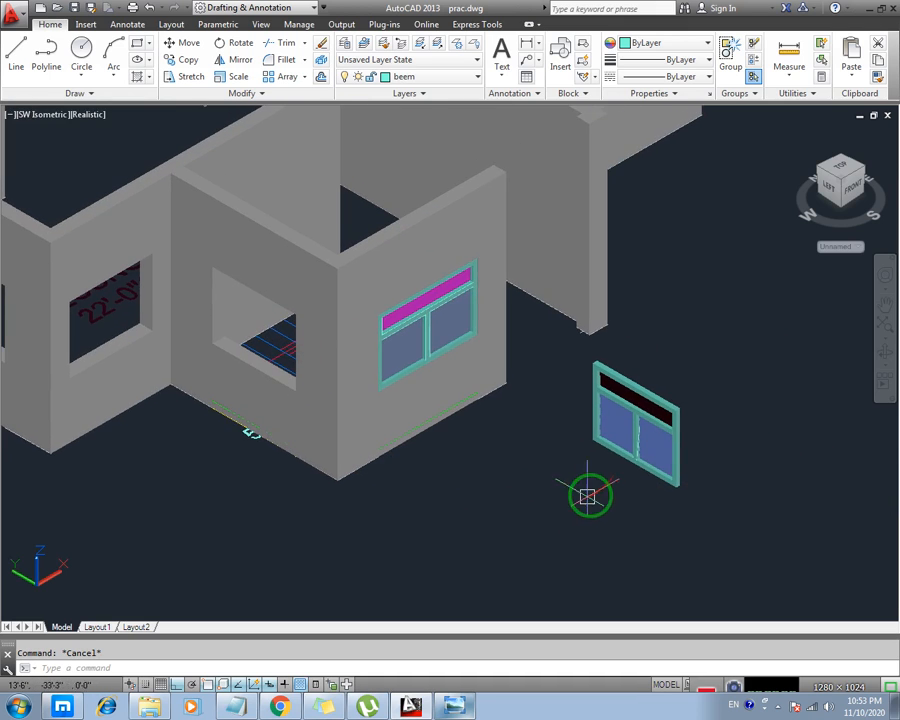
scroll(658, 452, up, 2)
click(700, 382)
click(569, 483)
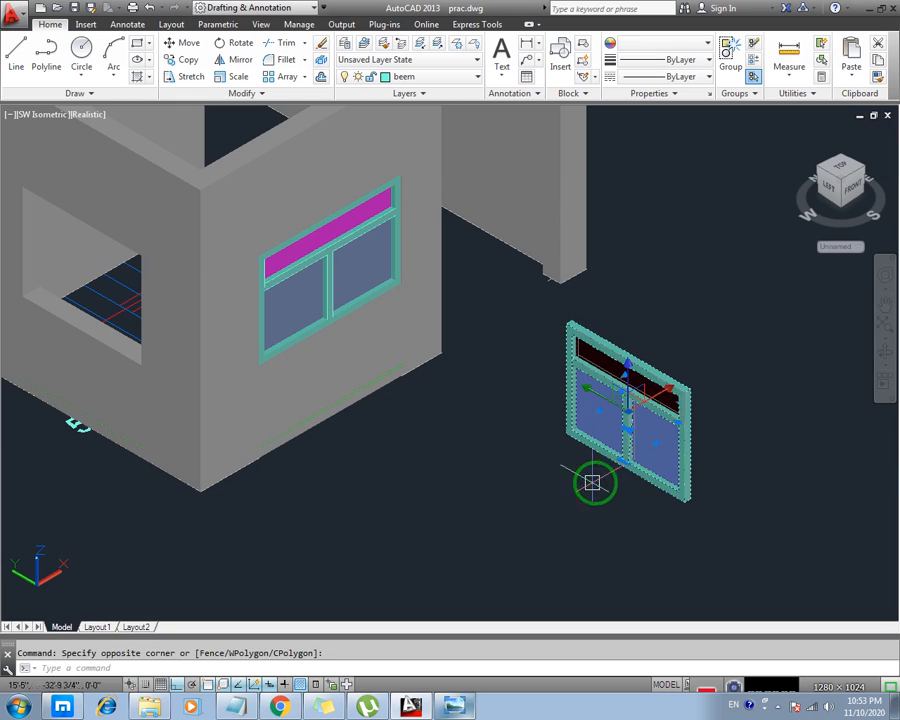
text(CO)
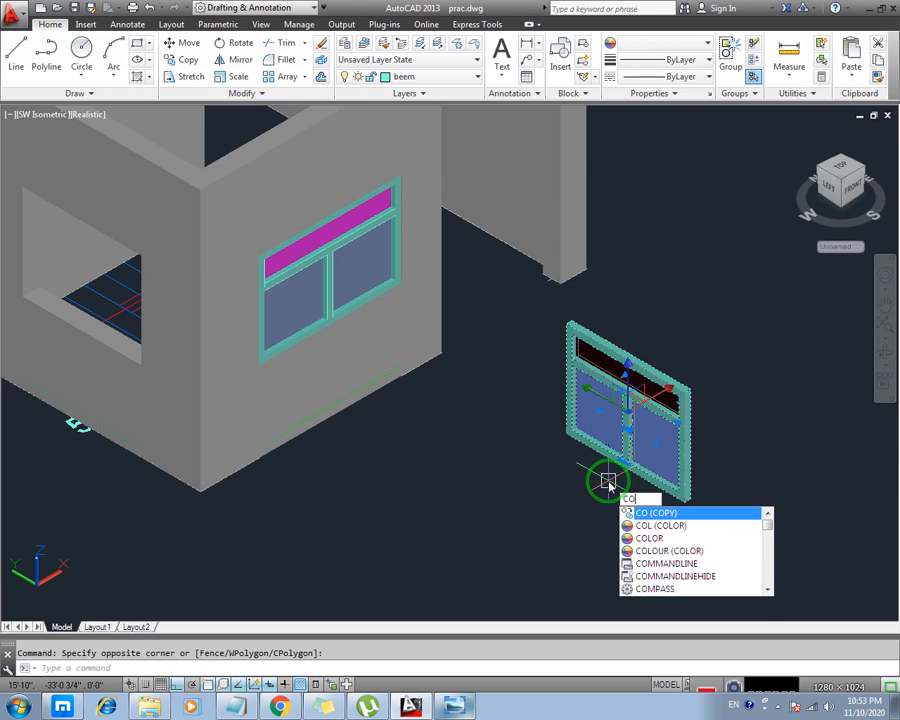
key(Return)
scroll(682, 512, up, 3)
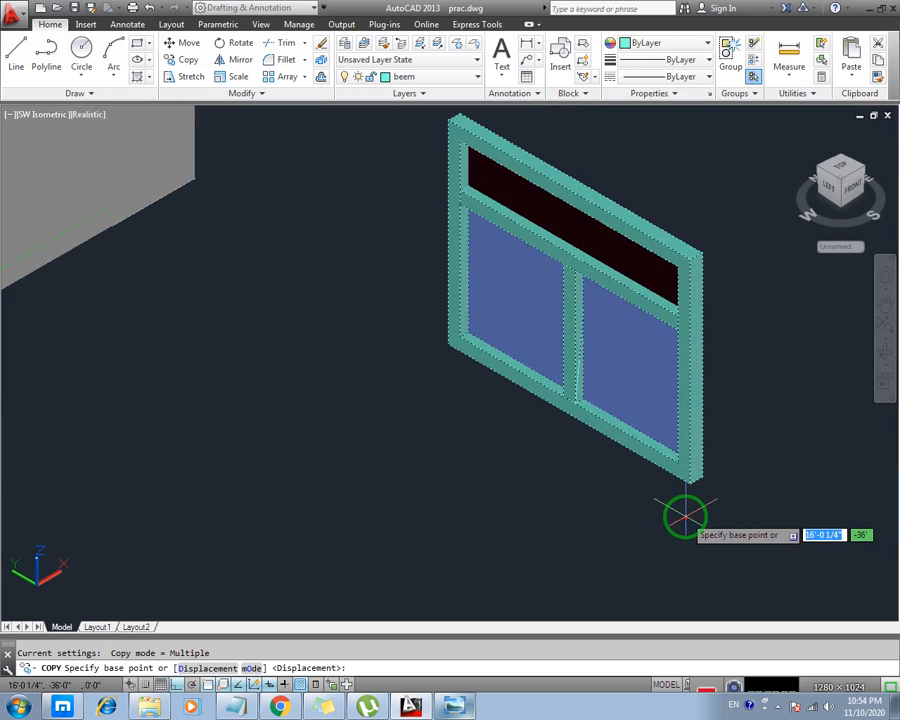
scroll(630, 460, up, 2)
scroll(630, 460, up, 3)
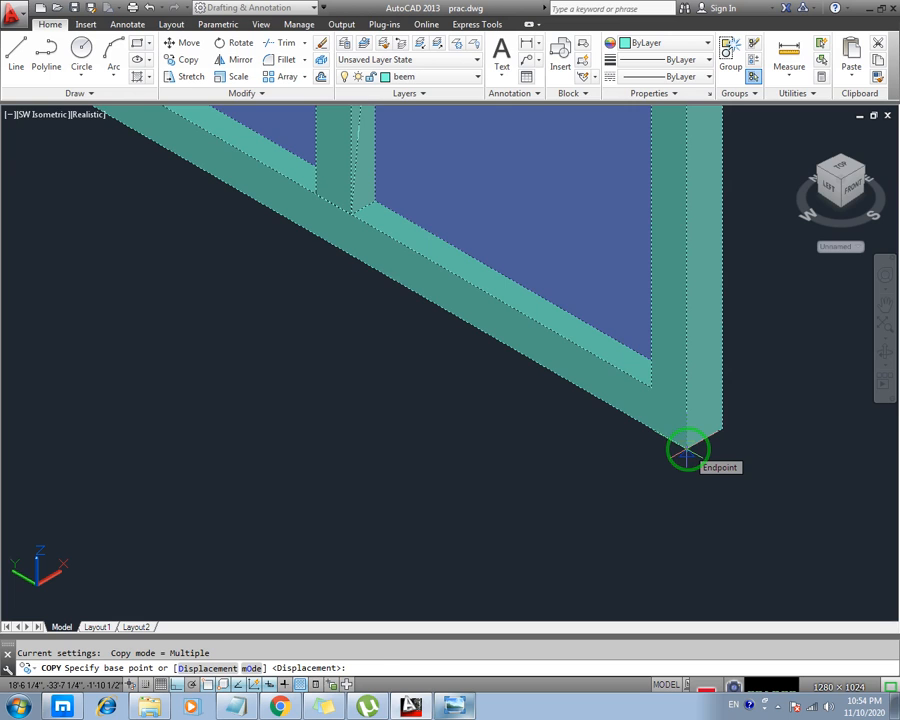
click(686, 453)
scroll(426, 488, down, 6)
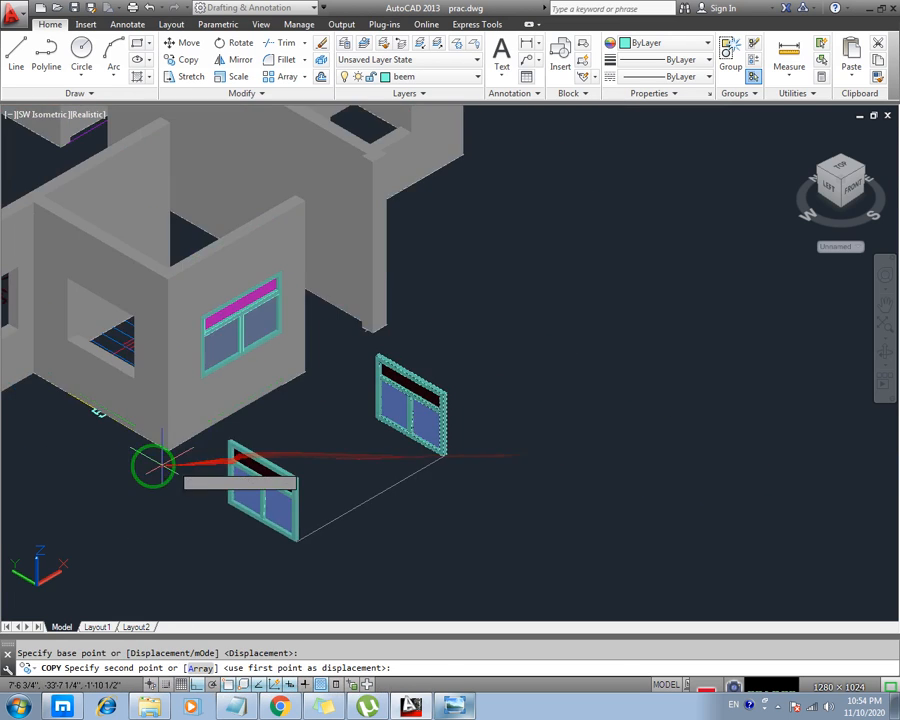
middle_drag(152, 465, 357, 455)
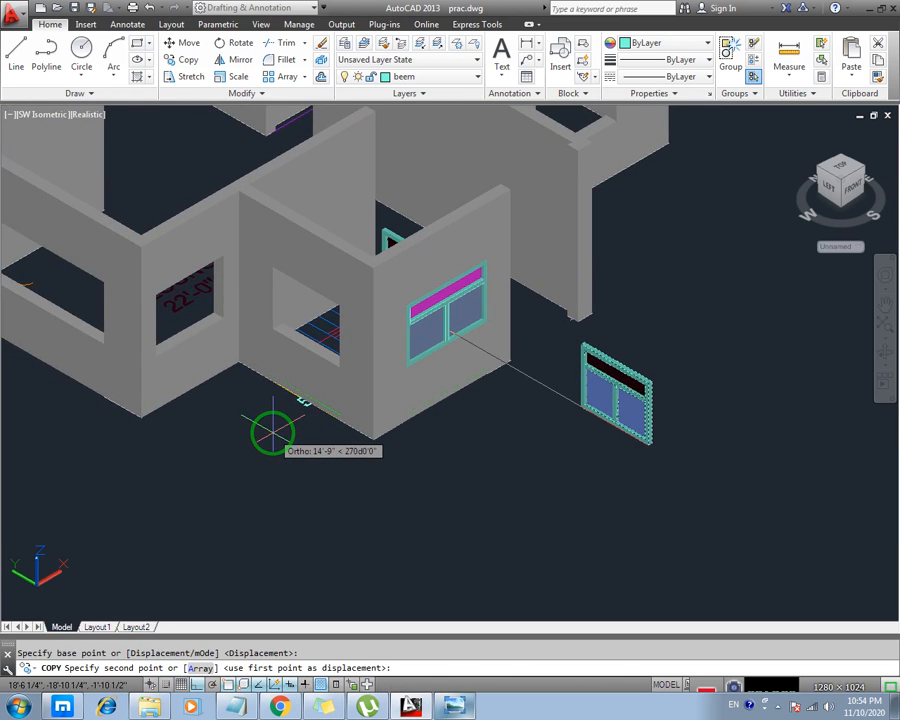
key(F8)
scroll(341, 394, up, 5)
middle_drag(291, 255, 313, 300)
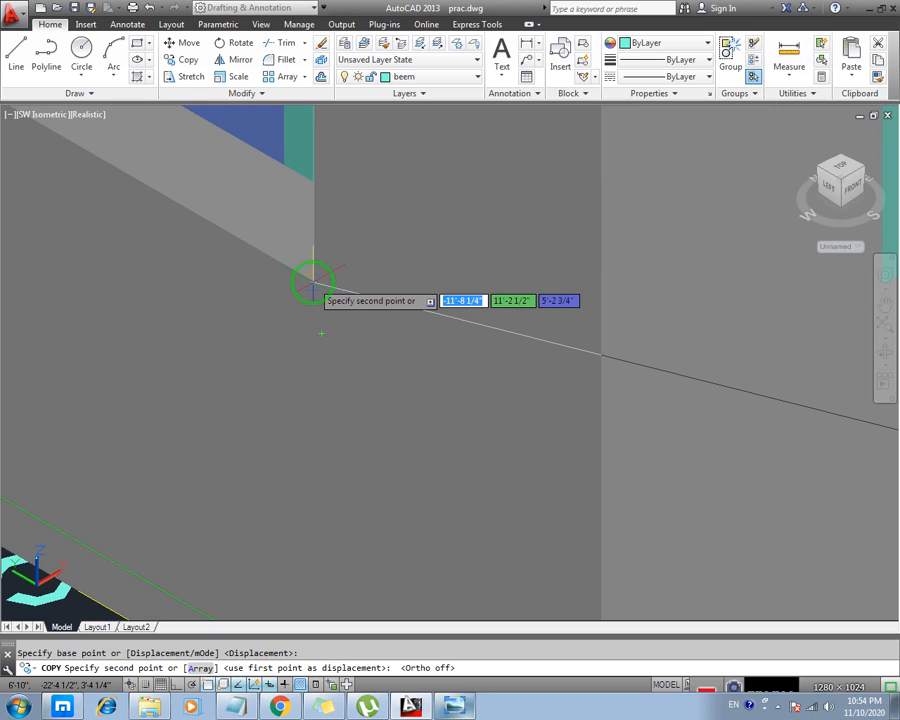
scroll(311, 361, down, 8)
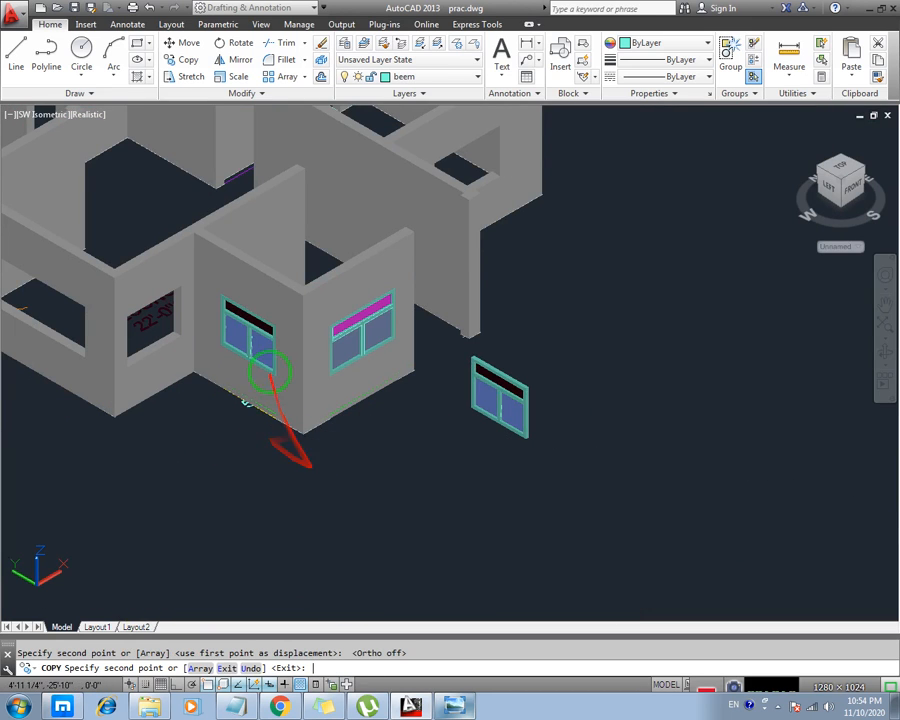
key(Escape)
scroll(290, 360, up, 5)
scroll(410, 420, down, 3)
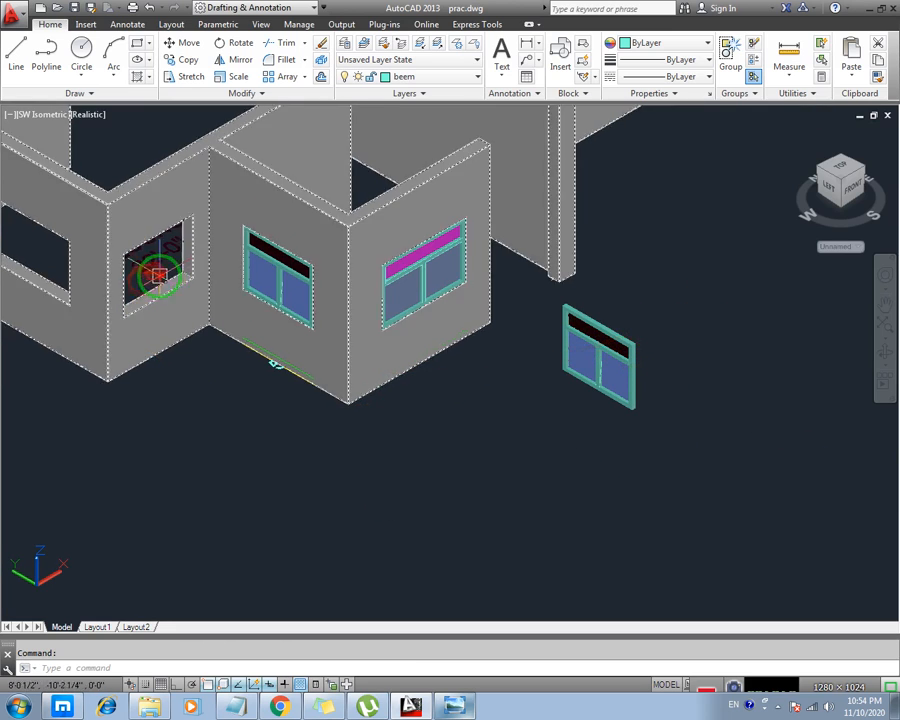
click(645, 303)
click(541, 426)
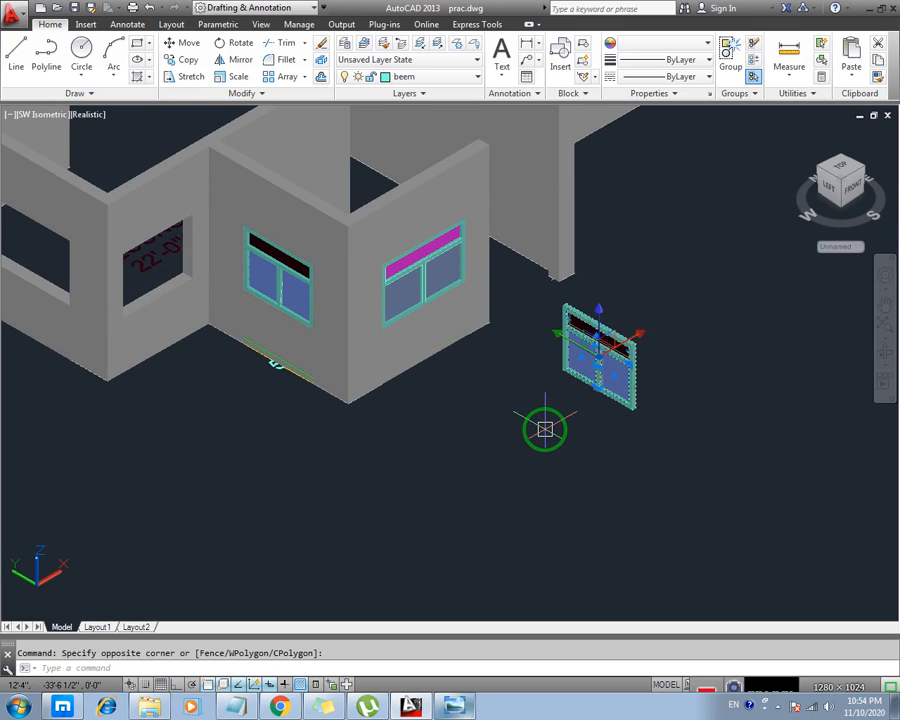
key(Return)
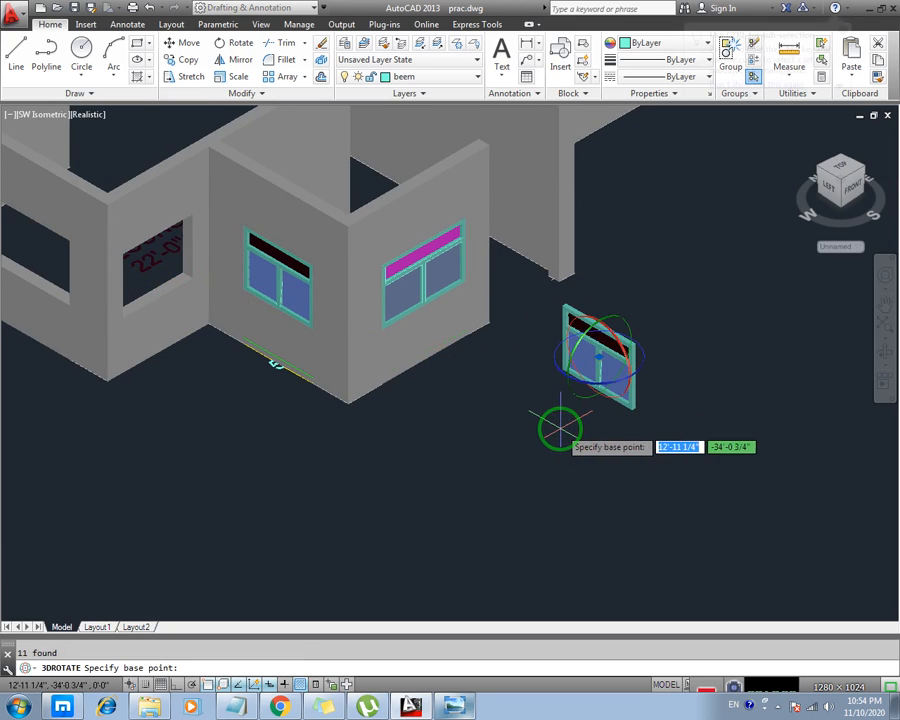
click(580, 386)
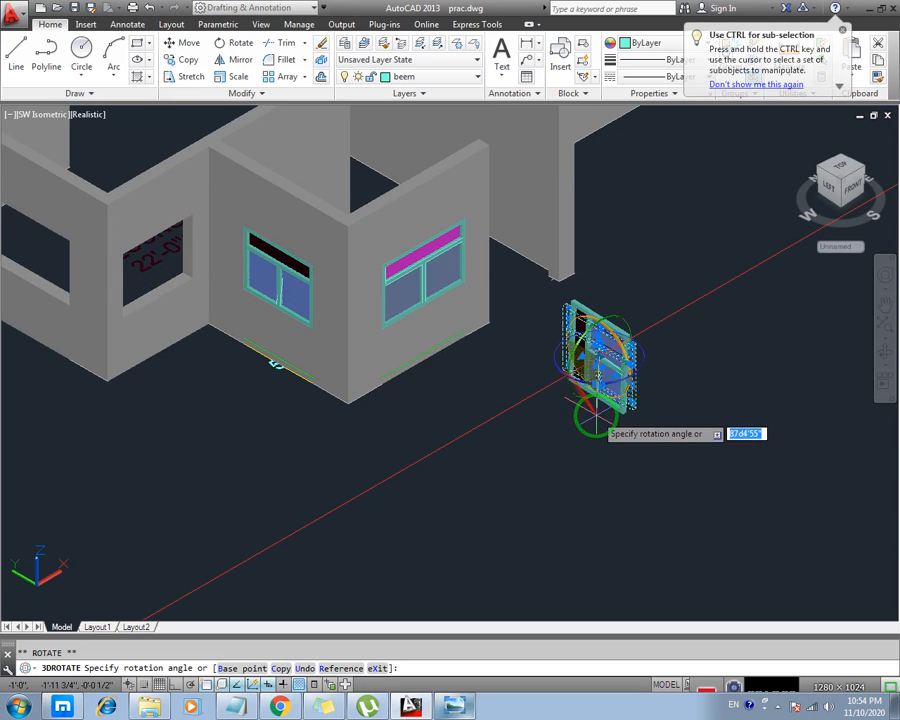
key(Escape)
click(590, 388)
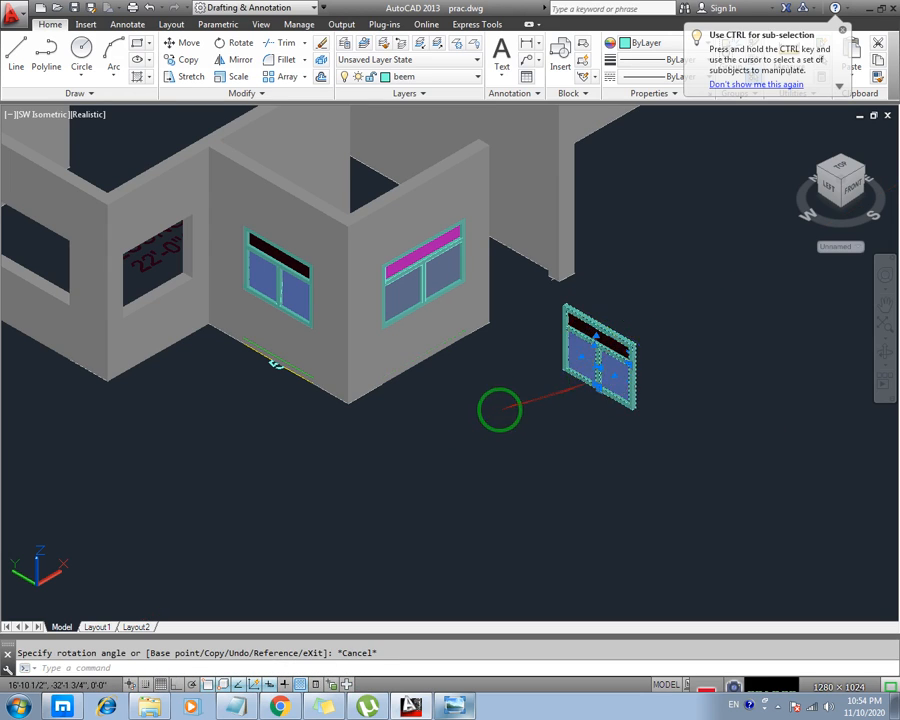
key(F8)
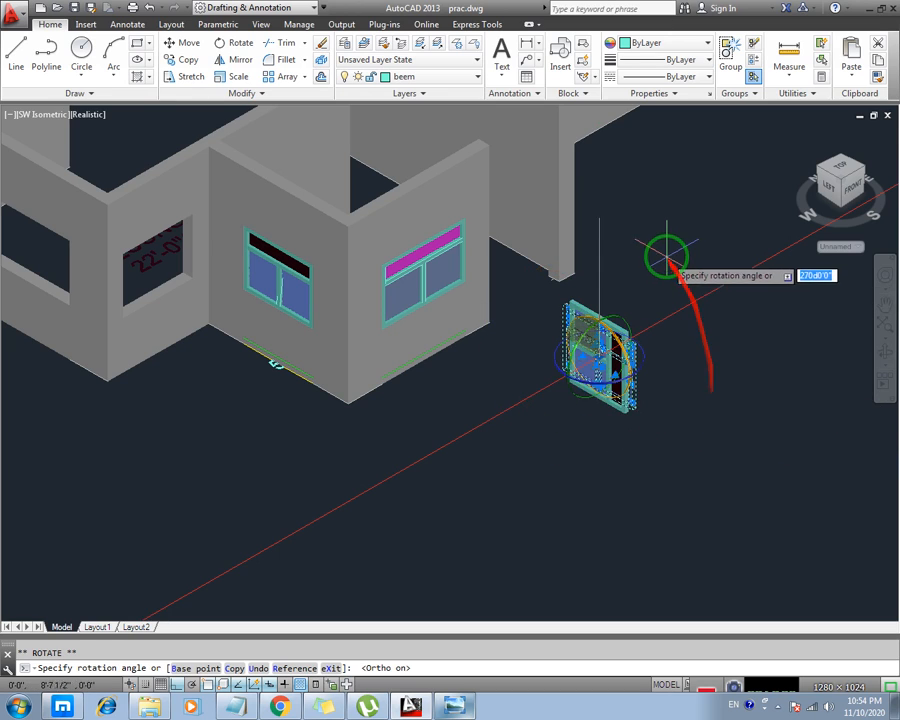
key(Escape)
key(Escape)
middle_drag(629, 395, 618, 416)
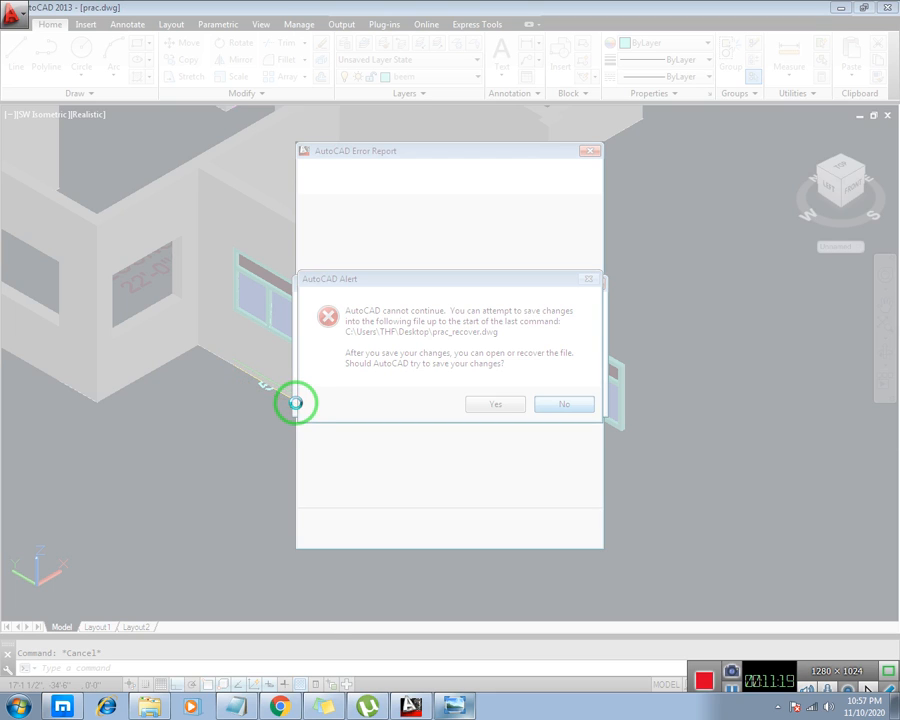
Switch to Windows Photo Viewer to view the AutoCAD Career channel picture
click(453, 706)
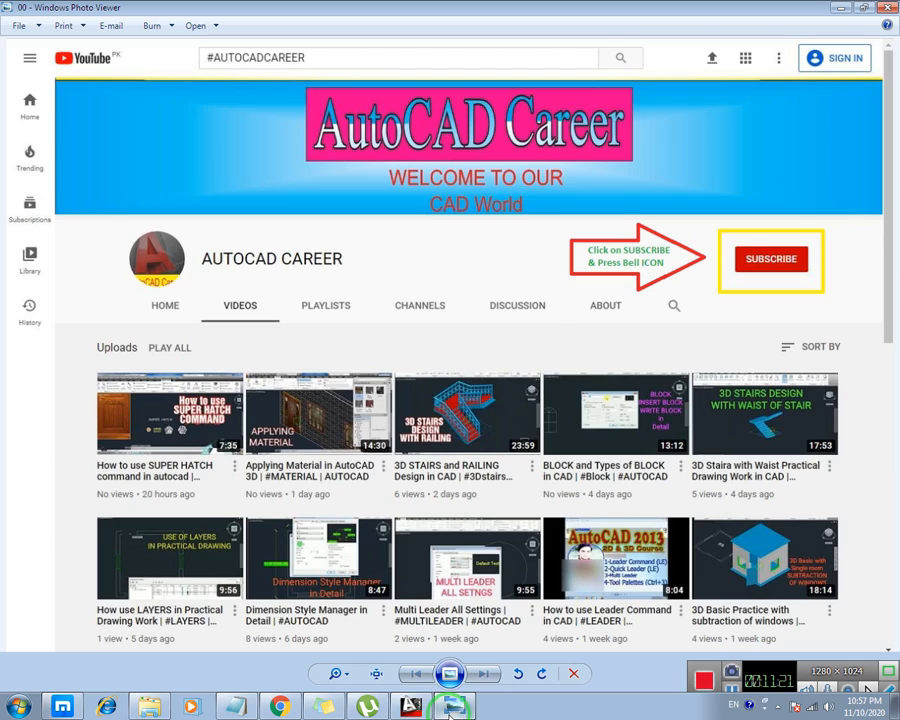